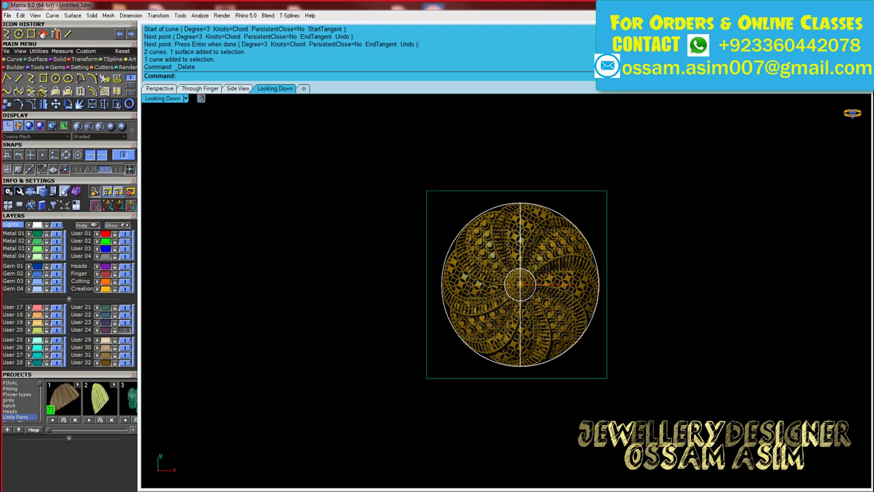
Step: Place a first curve point on the disc's upper edge, then cancel that unfinished curve
{"action": "scroll", "coordinate": [533, 218], "scroll_direction": "up", "scroll_amount": 5}
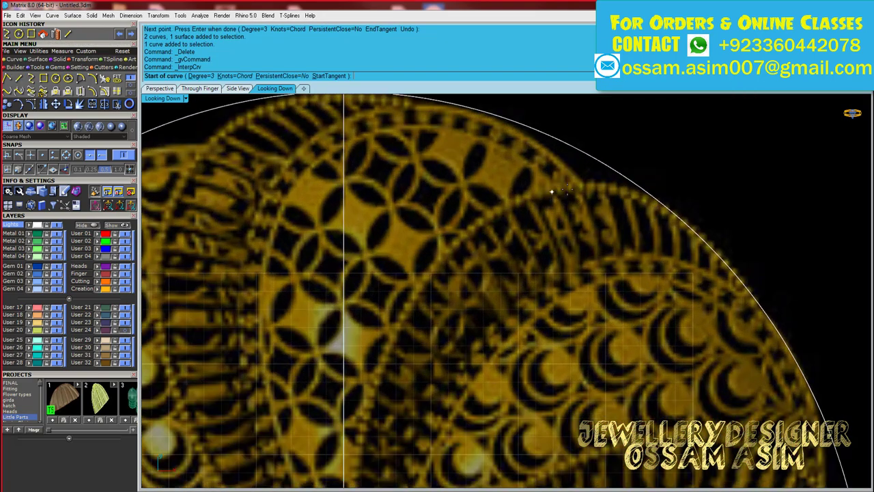
{"action": "left_click", "coordinate": [536, 232]}
{"action": "scroll", "coordinate": [701, 340], "scroll_direction": "down", "scroll_amount": 2}
{"action": "key", "text": "Escape"}
{"action": "scroll", "coordinate": [668, 316], "scroll_direction": "down", "scroll_amount": 5}
Step: Restart InterpCrv and place its first point on the disc's outer rim
{"action": "left_click", "coordinate": [519, 243]}
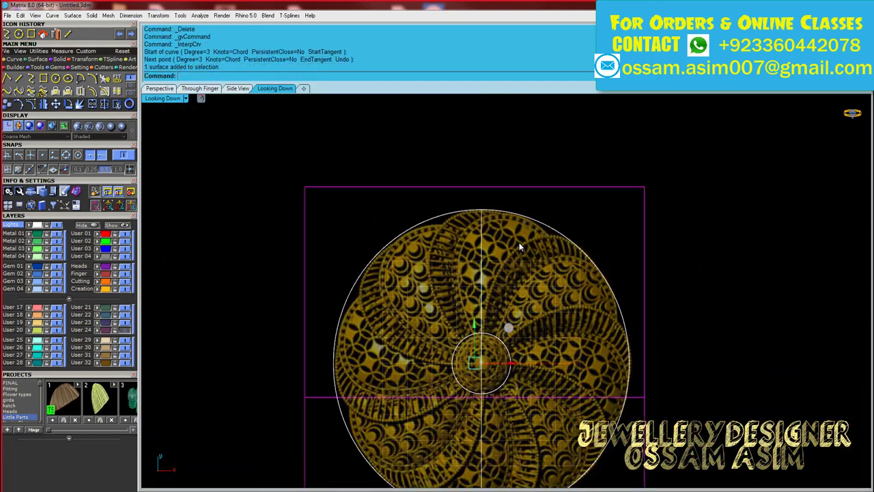
{"action": "scroll", "coordinate": [394, 228], "scroll_direction": "up", "scroll_amount": 3}
{"action": "key", "text": "Return"}
{"action": "left_click", "coordinate": [433, 209]}
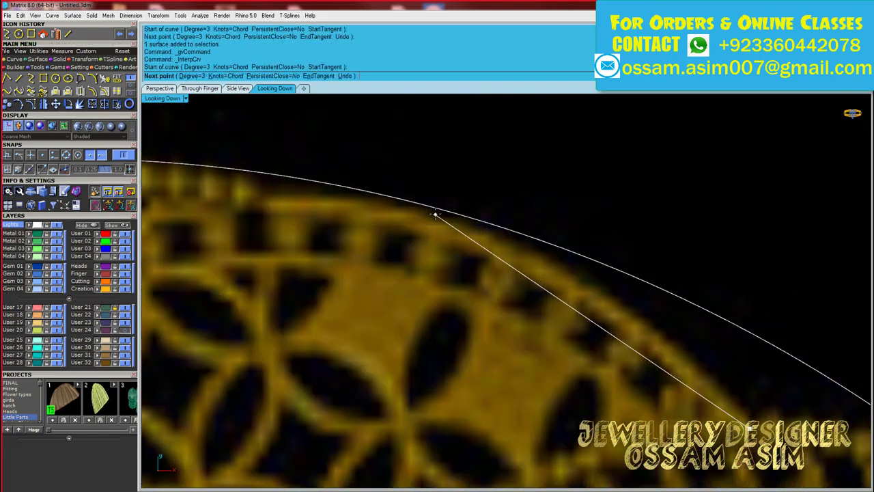
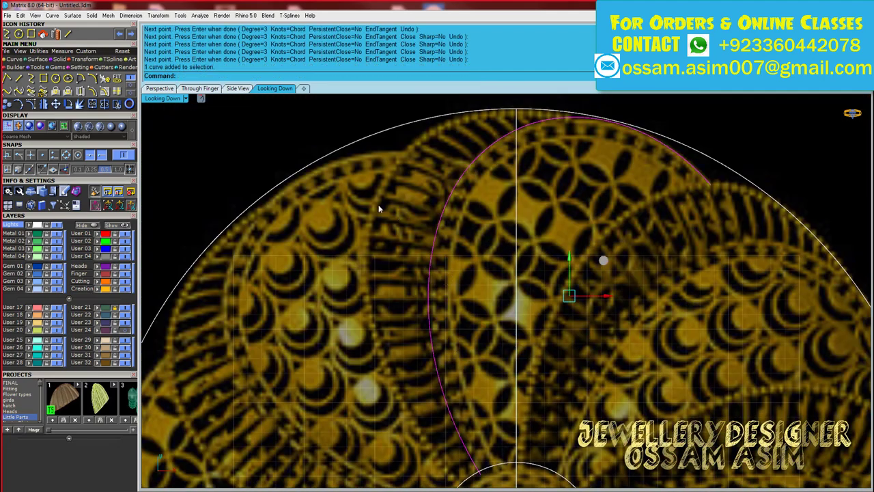
Step: Show the first petal curve's control points, then hide them and deselect it
{"action": "scroll", "coordinate": [512, 171], "scroll_direction": "down", "scroll_amount": 1}
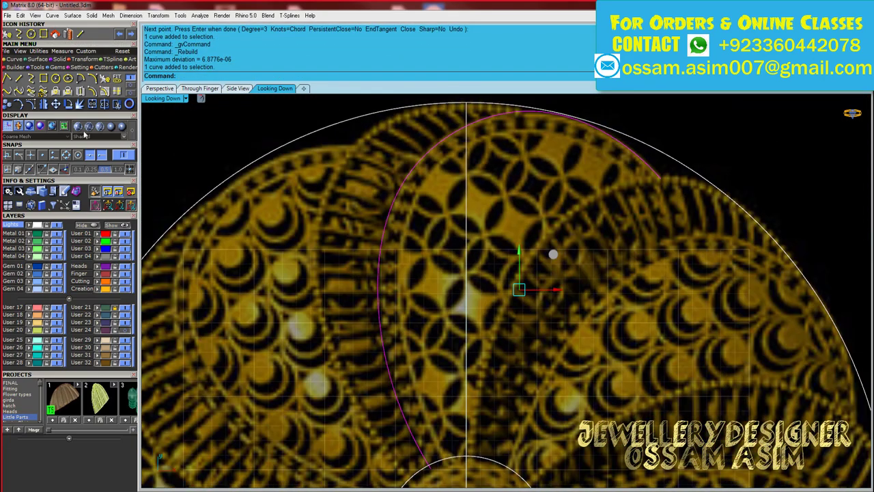
{"action": "key", "text": "F10"}
{"action": "scroll", "coordinate": [471, 248], "scroll_direction": "down", "scroll_amount": 2}
{"action": "key", "text": "Escape"}
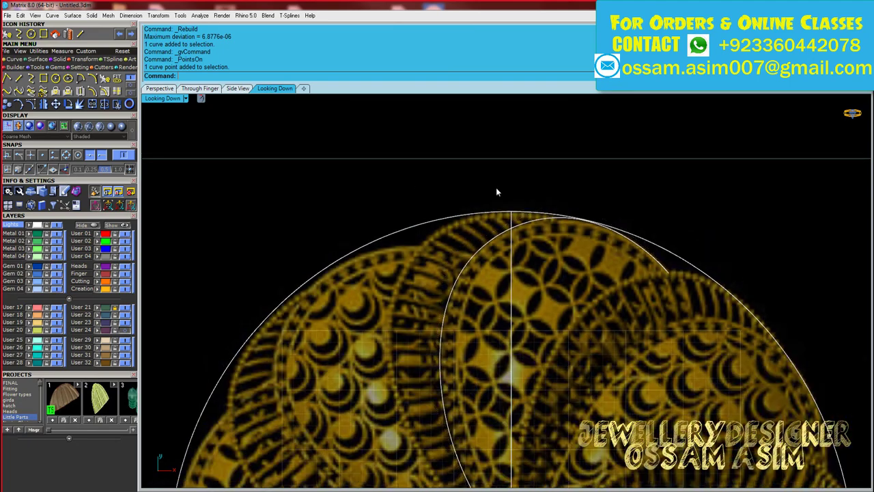
{"action": "scroll", "coordinate": [512, 218], "scroll_direction": "up", "scroll_amount": 2}
Step: Draw an interpolated curve along the petal edge from the centre circle to the outer rim
{"action": "left_click", "coordinate": [383, 220]}
{"action": "left_click", "coordinate": [587, 232]}
{"action": "scroll", "coordinate": [479, 220], "scroll_direction": "up", "scroll_amount": 2}
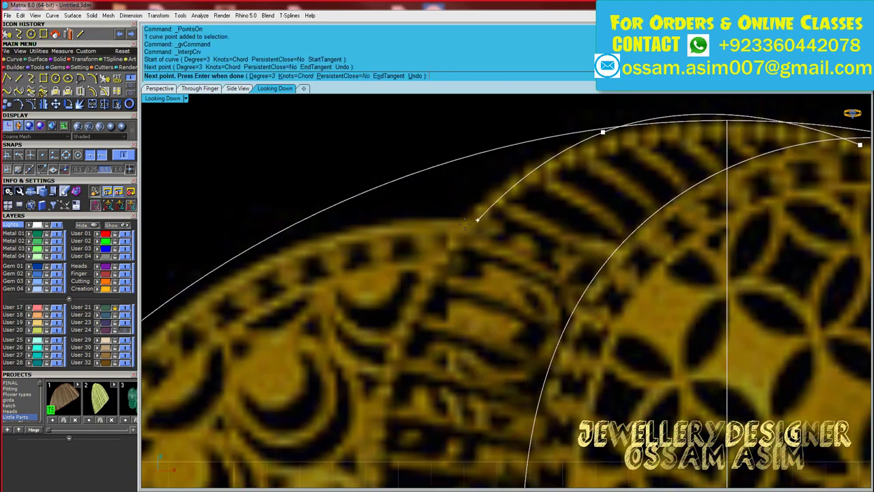
{"action": "left_click", "coordinate": [378, 391]}
{"action": "scroll", "coordinate": [378, 391], "scroll_direction": "up", "scroll_amount": 2}
{"action": "left_click", "coordinate": [367, 289]}
{"action": "scroll", "coordinate": [367, 289], "scroll_direction": "up", "scroll_amount": 1}
{"action": "key", "text": "Return"}
Step: Zoom around the new petal curve and turn on its control points
{"action": "scroll", "coordinate": [390, 400], "scroll_direction": "down", "scroll_amount": 2}
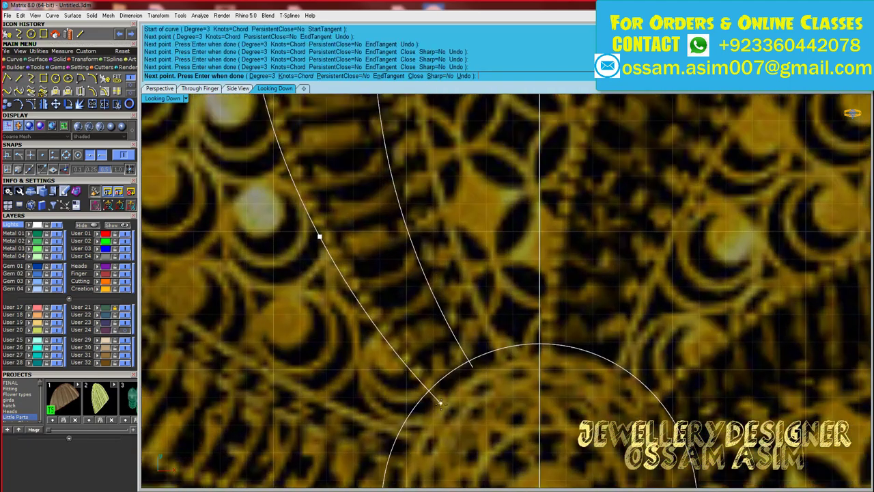
{"action": "scroll", "coordinate": [455, 253], "scroll_direction": "down", "scroll_amount": 2}
{"action": "scroll", "coordinate": [613, 216], "scroll_direction": "down", "scroll_amount": 1}
{"action": "scroll", "coordinate": [451, 227], "scroll_direction": "down", "scroll_amount": 1}
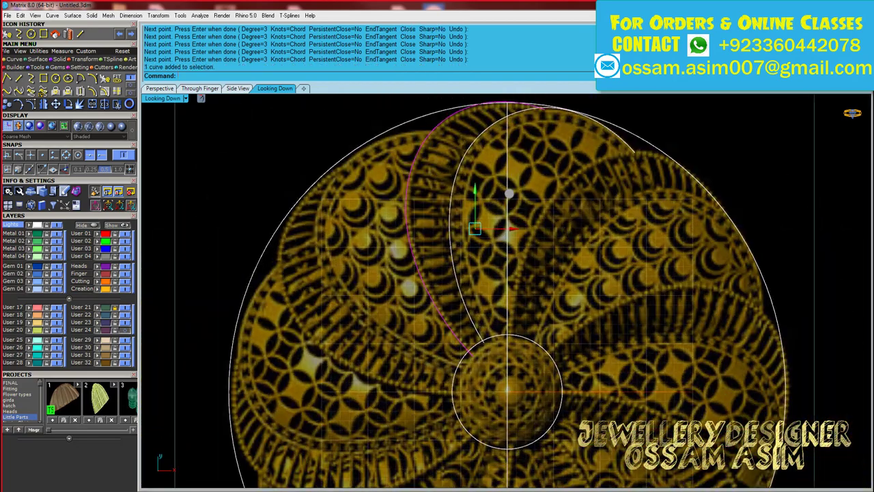
{"action": "scroll", "coordinate": [500, 276], "scroll_direction": "down", "scroll_amount": 2}
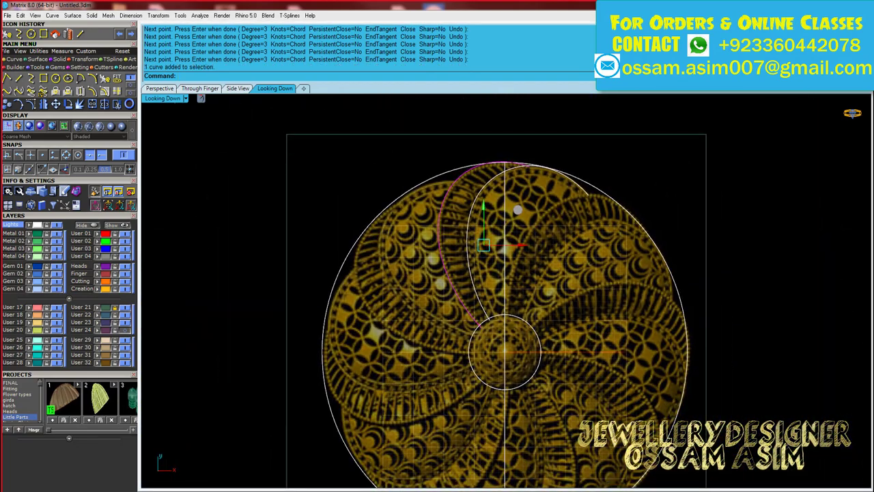
{"action": "scroll", "coordinate": [558, 261], "scroll_direction": "up", "scroll_amount": 3}
{"action": "scroll", "coordinate": [410, 294], "scroll_direction": "up", "scroll_amount": 2}
{"action": "scroll", "coordinate": [410, 294], "scroll_direction": "down", "scroll_amount": 1}
{"action": "scroll", "coordinate": [281, 213], "scroll_direction": "up", "scroll_amount": 2}
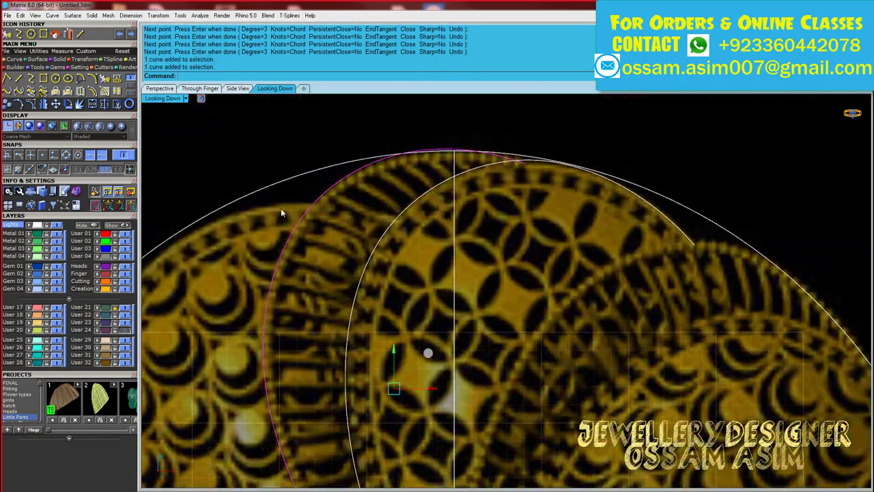
{"action": "key", "text": "F10"}
Step: Drag the control points near the petal tip to reshape the new outline
{"action": "left_click", "coordinate": [481, 267]}
{"action": "scroll", "coordinate": [573, 275], "scroll_direction": "up", "scroll_amount": 1}
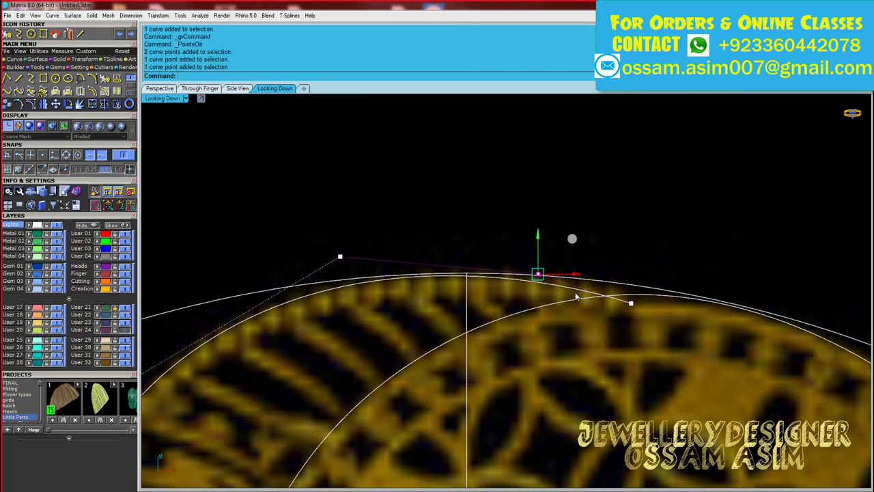
{"action": "scroll", "coordinate": [576, 296], "scroll_direction": "down", "scroll_amount": 1}
{"action": "scroll", "coordinate": [507, 302], "scroll_direction": "down", "scroll_amount": 1}
{"action": "scroll", "coordinate": [498, 342], "scroll_direction": "down", "scroll_amount": 1}
{"action": "scroll", "coordinate": [491, 372], "scroll_direction": "up", "scroll_amount": 1}
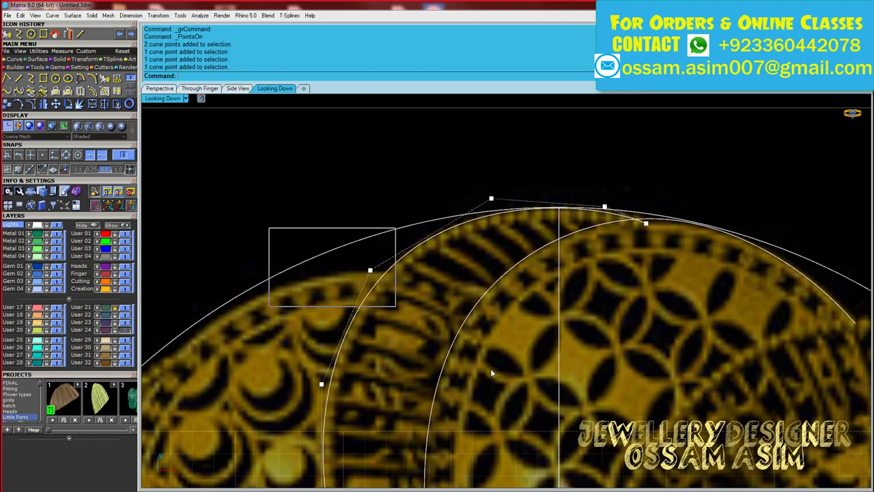
{"action": "scroll", "coordinate": [294, 291], "scroll_direction": "down", "scroll_amount": 1}
{"action": "left_click", "coordinate": [312, 263]}
{"action": "left_click_drag", "start_coordinate": [215, 205], "coordinate": [390, 390]}
{"action": "scroll", "coordinate": [424, 255], "scroll_direction": "down", "scroll_amount": 1}
{"action": "scroll", "coordinate": [439, 213], "scroll_direction": "up", "scroll_amount": 2}
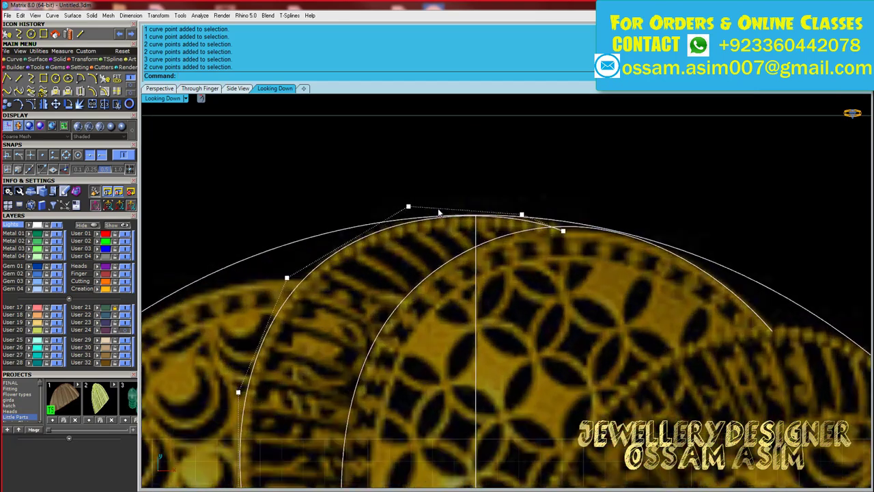
{"action": "scroll", "coordinate": [451, 225], "scroll_direction": "down", "scroll_amount": 1}
Step: Reselect the petal outline and refine it further using its control points
{"action": "left_click", "coordinate": [430, 264]}
{"action": "scroll", "coordinate": [452, 262], "scroll_direction": "down", "scroll_amount": 2}
{"action": "scroll", "coordinate": [430, 253], "scroll_direction": "down", "scroll_amount": 1}
{"action": "left_click", "coordinate": [412, 239]}
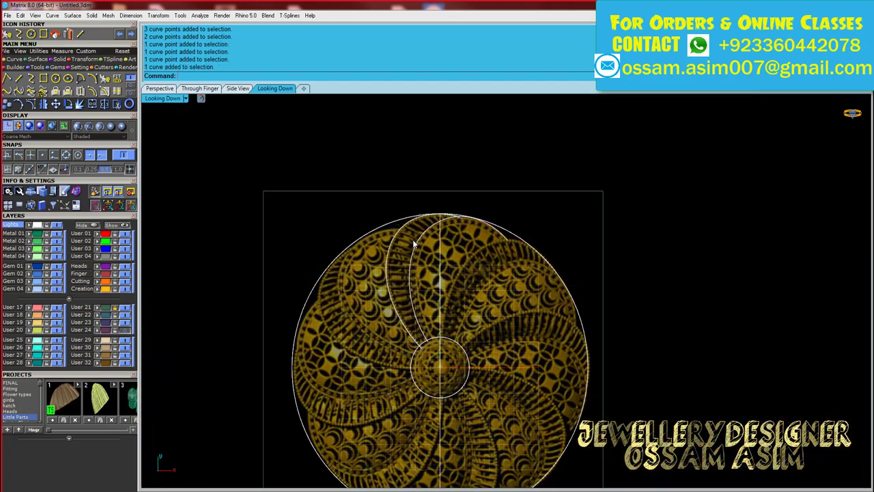
{"action": "scroll", "coordinate": [412, 239], "scroll_direction": "down", "scroll_amount": 1}
{"action": "scroll", "coordinate": [431, 230], "scroll_direction": "up", "scroll_amount": 1}
{"action": "scroll", "coordinate": [594, 245], "scroll_direction": "up", "scroll_amount": 2}
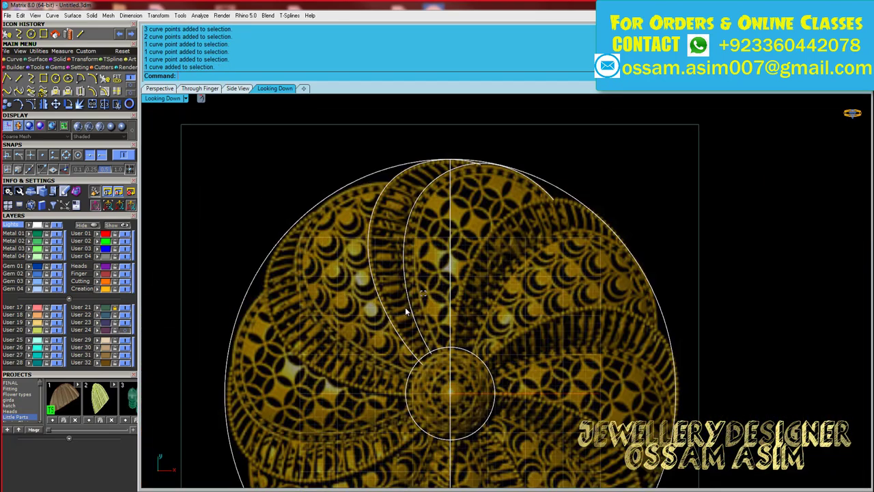
{"action": "scroll", "coordinate": [468, 370], "scroll_direction": "up", "scroll_amount": 2}
{"action": "key", "text": "F10"}
{"action": "left_click", "coordinate": [468, 369]}
{"action": "scroll", "coordinate": [468, 370], "scroll_direction": "up", "scroll_amount": 2}
{"action": "scroll", "coordinate": [415, 362], "scroll_direction": "up", "scroll_amount": 2}
{"action": "scroll", "coordinate": [268, 273], "scroll_direction": "down", "scroll_amount": 2}
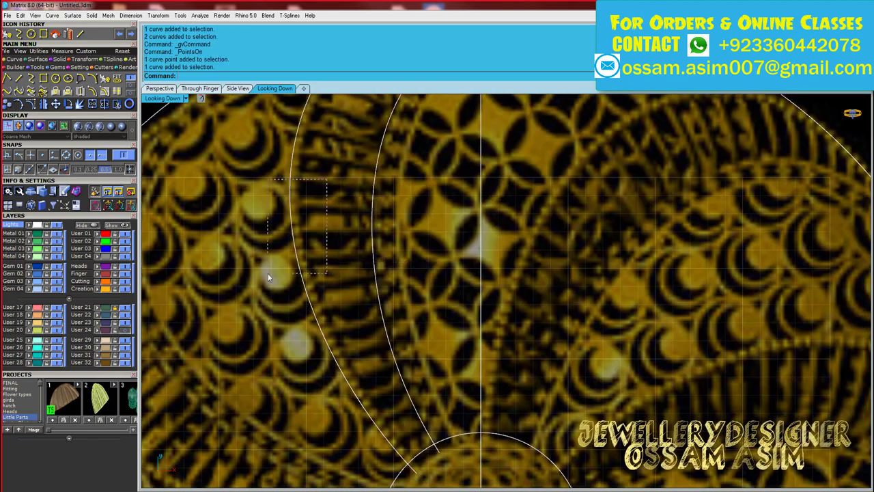
{"action": "scroll", "coordinate": [299, 434], "scroll_direction": "down", "scroll_amount": 2}
{"action": "scroll", "coordinate": [299, 434], "scroll_direction": "up", "scroll_amount": 2}
{"action": "scroll", "coordinate": [306, 360], "scroll_direction": "up", "scroll_amount": 1}
Step: Select the left and top petal arcs and start an 8-item polar array
{"action": "left_click", "coordinate": [305, 360]}
{"action": "scroll", "coordinate": [305, 360], "scroll_direction": "down", "scroll_amount": 2}
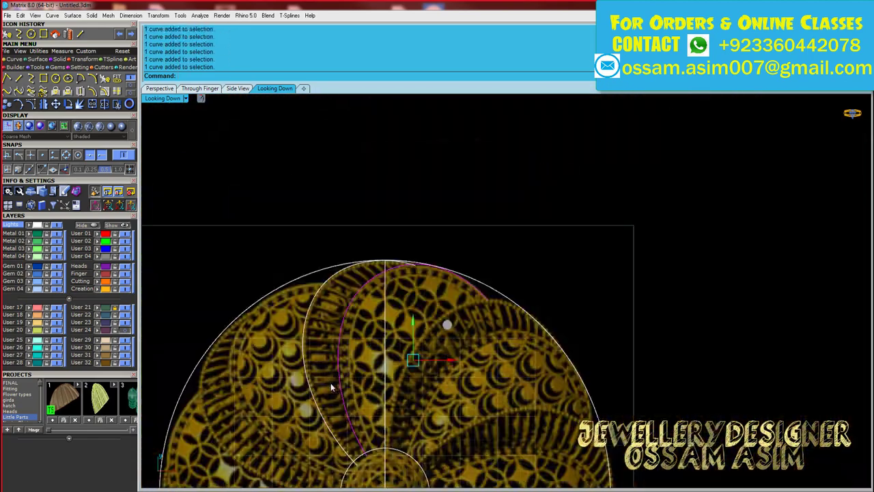
{"action": "scroll", "coordinate": [396, 255], "scroll_direction": "up", "scroll_amount": 1}
{"action": "left_click", "coordinate": [396, 256]}
{"action": "scroll", "coordinate": [303, 376], "scroll_direction": "up", "scroll_amount": 2}
{"action": "scroll", "coordinate": [174, 156], "scroll_direction": "up", "scroll_amount": 1}
{"action": "scroll", "coordinate": [302, 247], "scroll_direction": "down", "scroll_amount": 2}
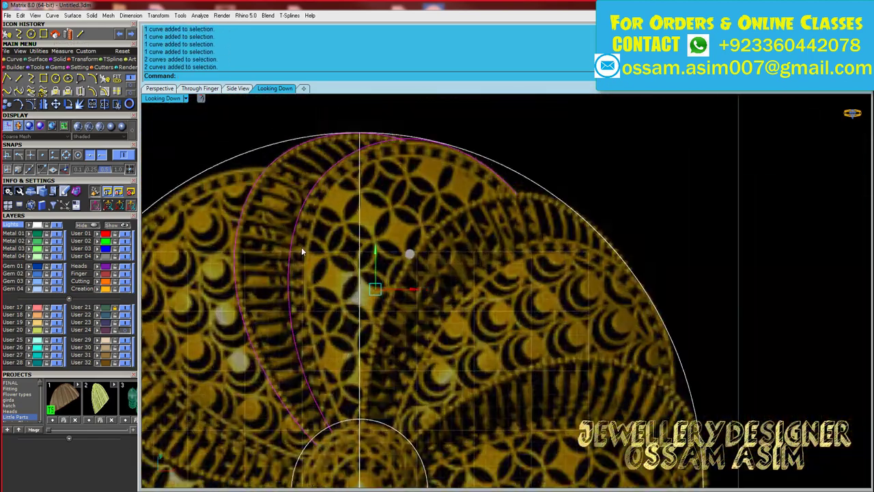
{"action": "scroll", "coordinate": [302, 247], "scroll_direction": "down", "scroll_amount": 2}
{"action": "left_click", "coordinate": [106, 84]}
{"action": "scroll", "coordinate": [480, 123], "scroll_direction": "up", "scroll_amount": 3}
Step: Accept the eight-copy 360° polar array of the petal curves and inspect it
{"action": "scroll", "coordinate": [516, 218], "scroll_direction": "up", "scroll_amount": 2}
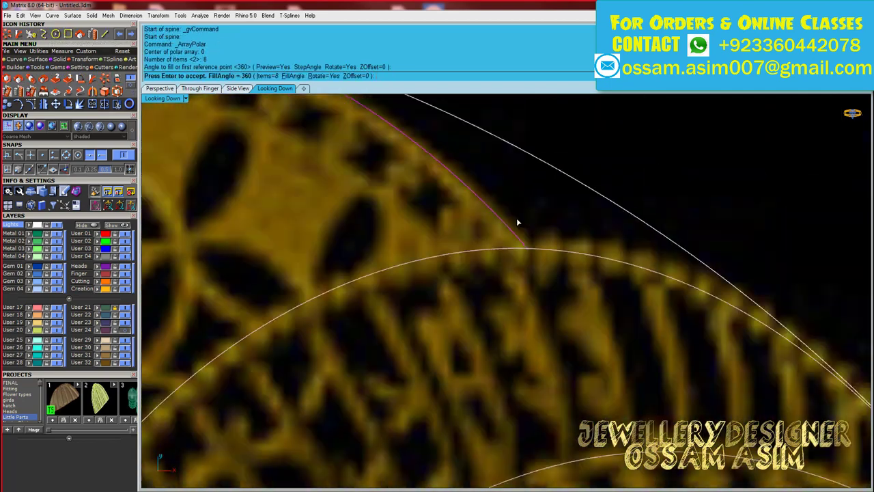
{"action": "key", "text": "Return"}
{"action": "scroll", "coordinate": [336, 212], "scroll_direction": "down", "scroll_amount": 3}
{"action": "scroll", "coordinate": [317, 248], "scroll_direction": "down", "scroll_amount": 1}
{"action": "scroll", "coordinate": [342, 205], "scroll_direction": "down", "scroll_amount": 2}
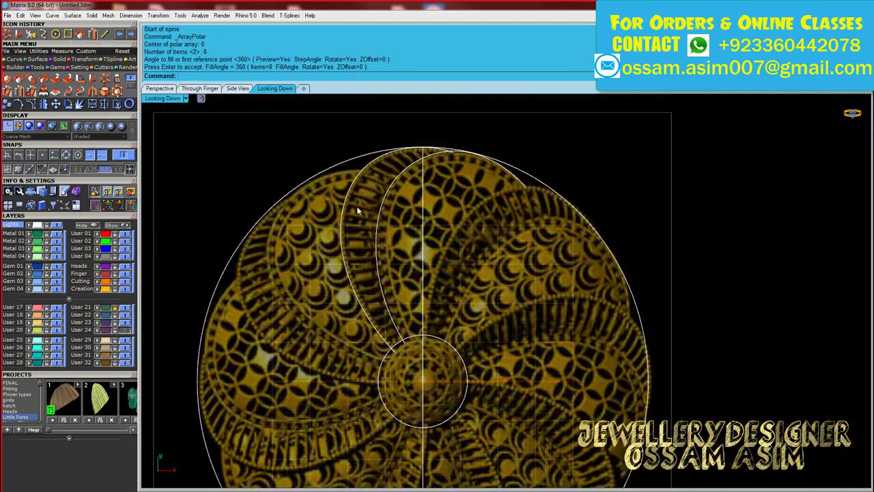
{"action": "scroll", "coordinate": [461, 200], "scroll_direction": "up", "scroll_amount": 1}
{"action": "scroll", "coordinate": [478, 211], "scroll_direction": "up", "scroll_amount": 1}
{"action": "scroll", "coordinate": [498, 235], "scroll_direction": "up", "scroll_amount": 2}
{"action": "scroll", "coordinate": [497, 238], "scroll_direction": "down", "scroll_amount": 2}
Step: Copy one petal curve, undo the polar array, and paste the curve back
{"action": "left_click", "coordinate": [492, 170]}
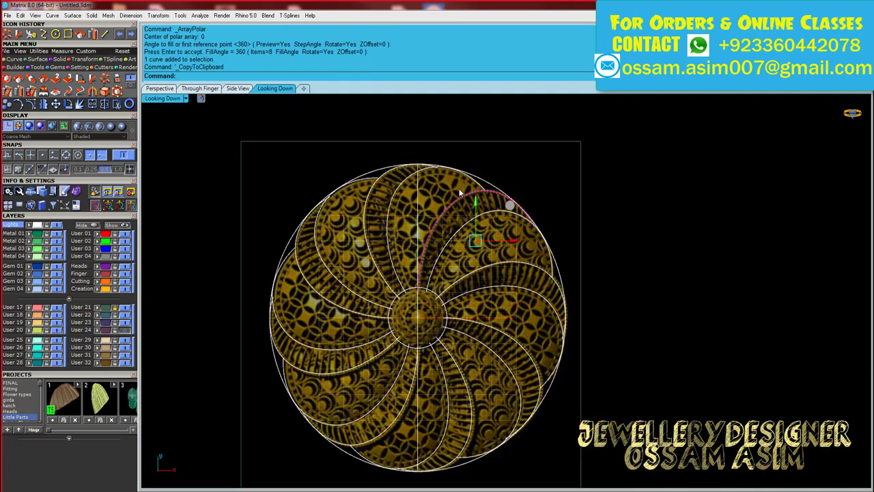
{"action": "key", "text": "ctrl+c"}
{"action": "key", "text": "ctrl+z"}
{"action": "key", "text": "ctrl+v"}
{"action": "scroll", "coordinate": [492, 177], "scroll_direction": "up", "scroll_amount": 2}
{"action": "scroll", "coordinate": [558, 182], "scroll_direction": "up", "scroll_amount": 1}
{"action": "scroll", "coordinate": [324, 296], "scroll_direction": "down", "scroll_amount": 2}
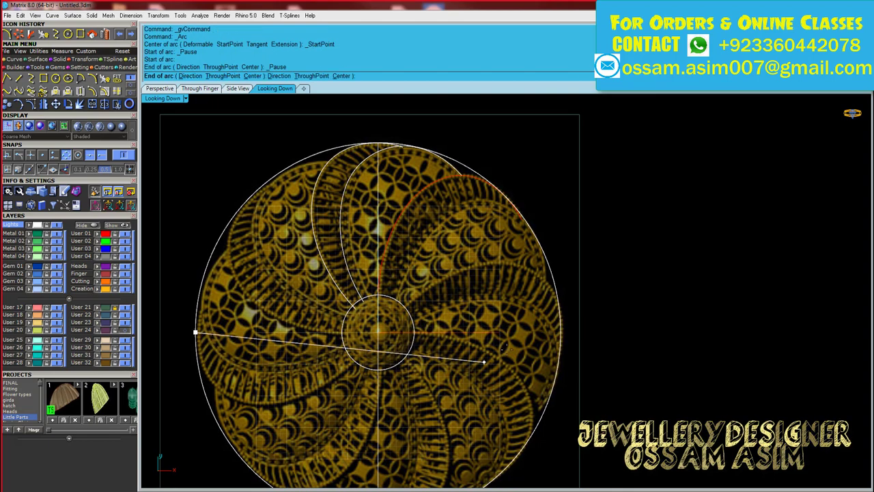
Step: In Through Finger view, rebuild the arc profile, split it, and delete the unwanted half
{"action": "left_click", "coordinate": [199, 88]}
{"action": "left_click", "coordinate": [343, 249]}
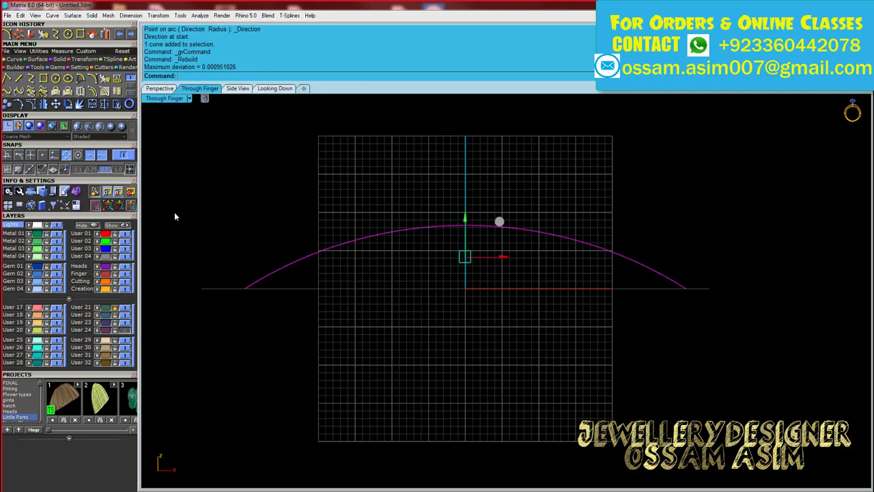
{"action": "left_click", "coordinate": [31, 104]}
{"action": "left_click_drag", "start_coordinate": [355, 184], "coordinate": [424, 213]}
{"action": "scroll", "coordinate": [424, 212], "scroll_direction": "up", "scroll_amount": 2}
{"action": "scroll", "coordinate": [517, 237], "scroll_direction": "down", "scroll_amount": 1}
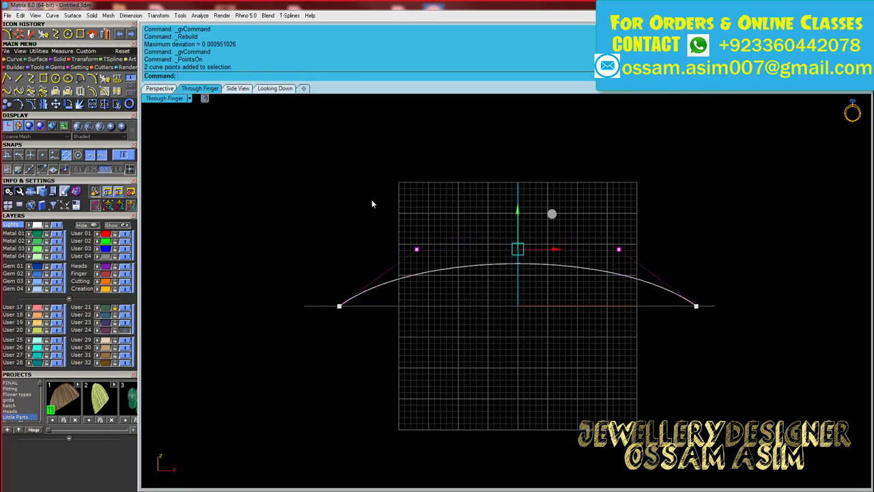
{"action": "key", "text": "Return"}
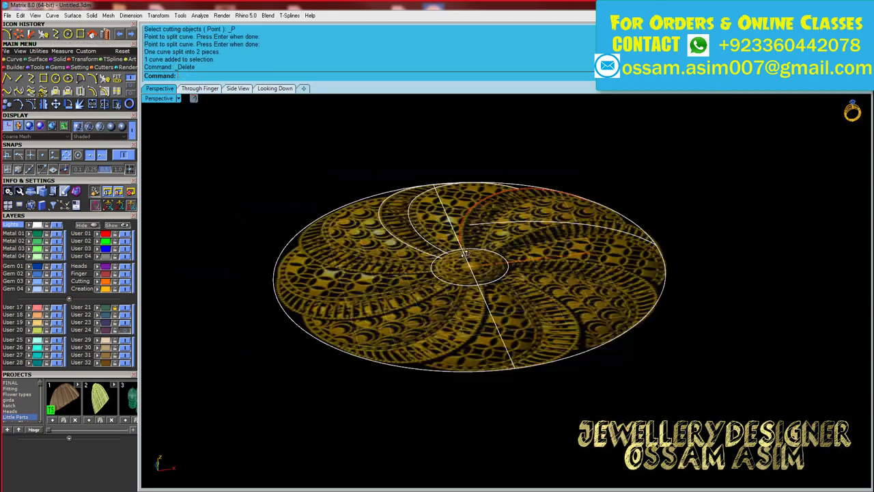
{"action": "right_click_drag", "start_coordinate": [412, 197], "coordinate": [438, 287]}
{"action": "key", "text": "Delete"}
Step: Rail-revolve the arc profile around the rim into a dome and group it with its curves
{"action": "left_click", "coordinate": [105, 103]}
{"action": "scroll", "coordinate": [587, 300], "scroll_direction": "down", "scroll_amount": 3}
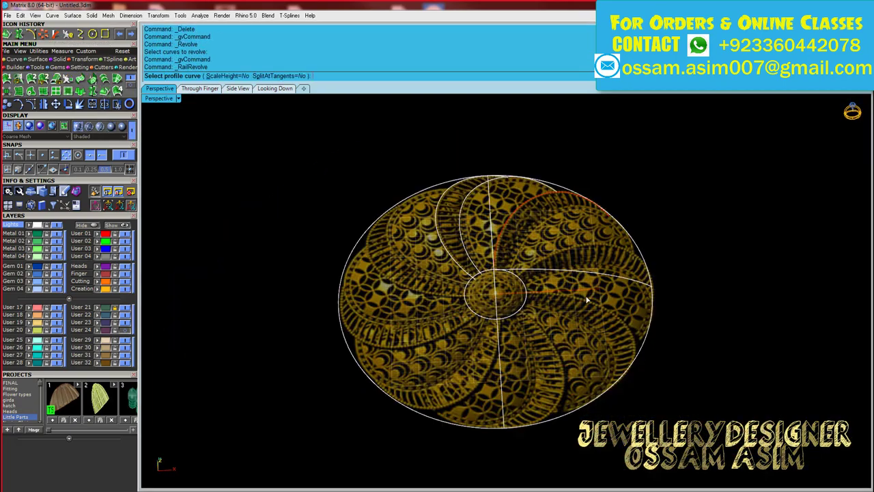
{"action": "left_click", "coordinate": [498, 294]}
{"action": "left_click_drag", "start_coordinate": [595, 238], "coordinate": [513, 281]}
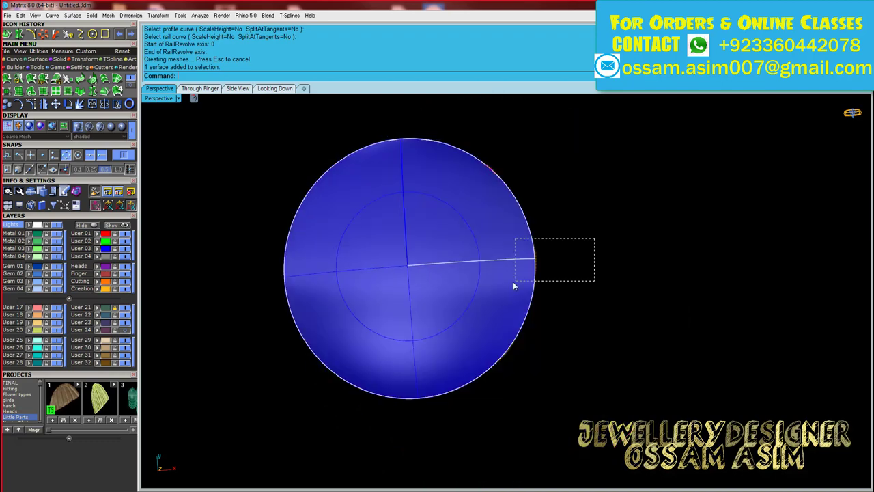
{"action": "key", "text": "ctrl+g"}
{"action": "key", "text": "Escape"}
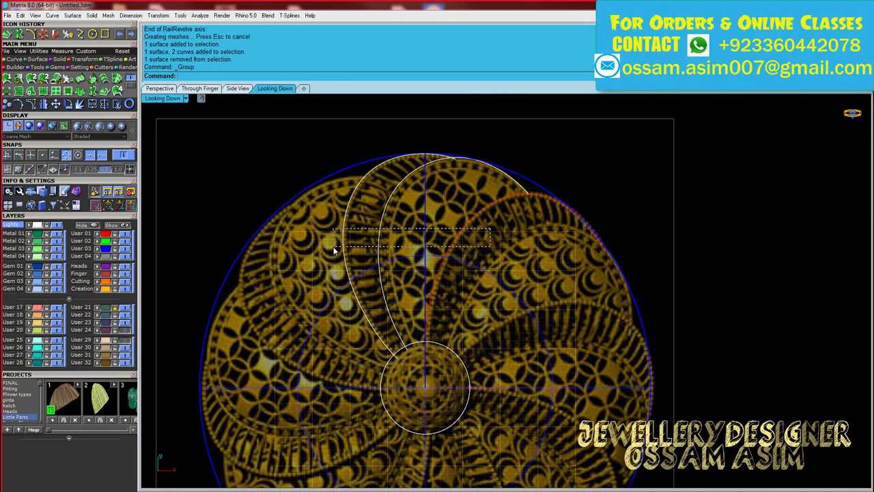
Step: Start projecting curves onto the dome, drop two curves from the selection, and switch to Perspective view
{"action": "left_click", "coordinate": [77, 155]}
{"action": "scroll", "coordinate": [427, 165], "scroll_direction": "up", "scroll_amount": 5}
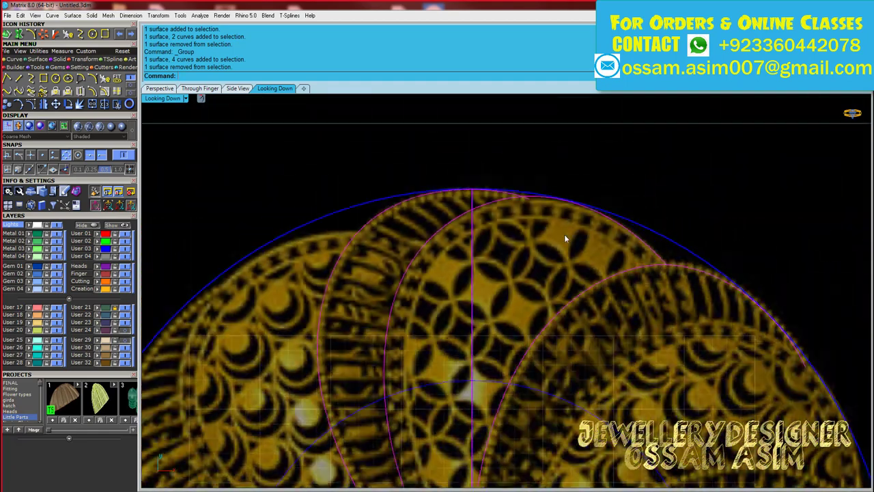
{"action": "scroll", "coordinate": [564, 234], "scroll_direction": "down", "scroll_amount": 5}
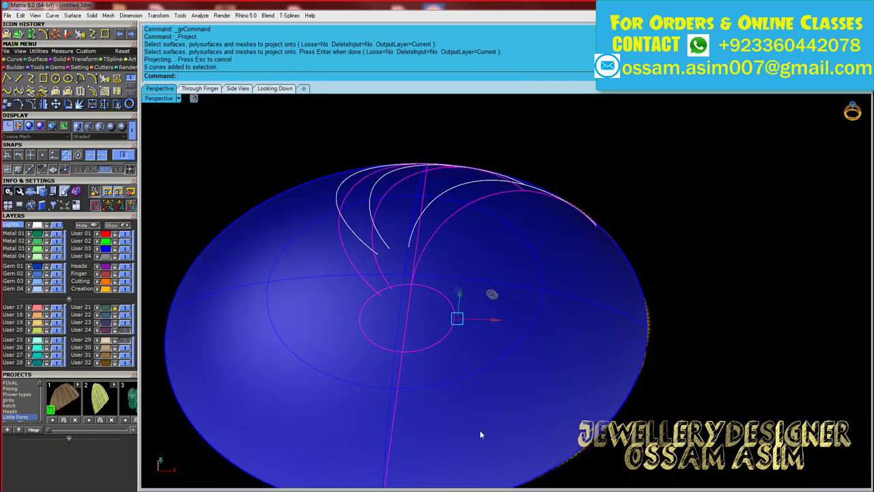
{"action": "scroll", "coordinate": [399, 285], "scroll_direction": "down", "scroll_amount": 4}
{"action": "left_click", "coordinate": [400, 284], "text": "ctrl"}
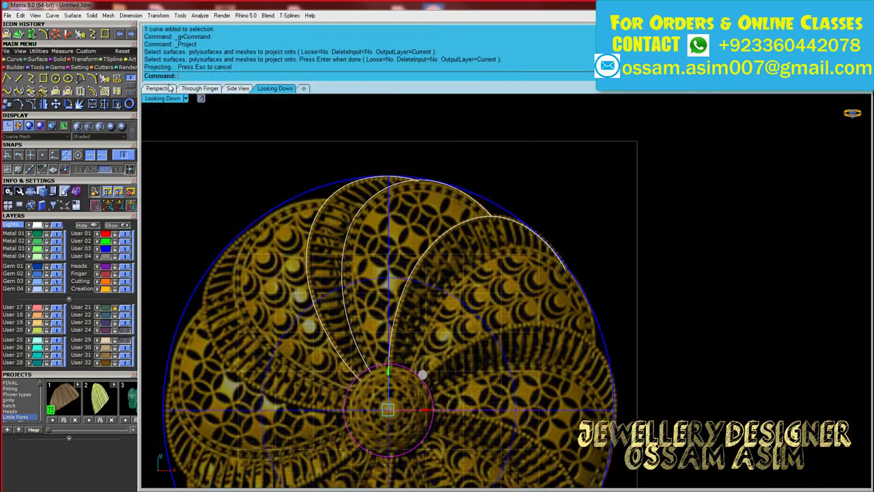
{"action": "left_click", "coordinate": [170, 89]}
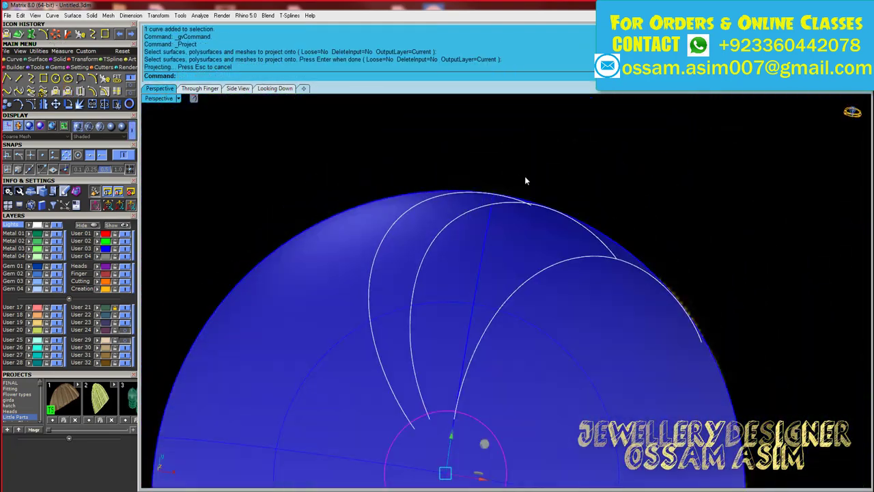
Step: Window-select the three petal curves over the dome while viewing it from above
{"action": "left_click_drag", "start_coordinate": [616, 189], "coordinate": [478, 269]}
{"action": "scroll", "coordinate": [386, 223], "scroll_direction": "down", "scroll_amount": 4}
{"action": "scroll", "coordinate": [400, 319], "scroll_direction": "up", "scroll_amount": 3}
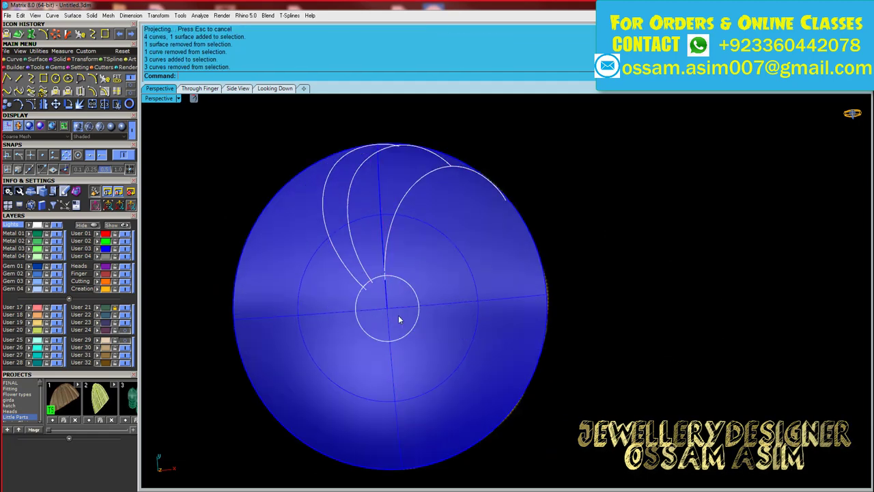
{"action": "scroll", "coordinate": [399, 319], "scroll_direction": "down", "scroll_amount": 3}
{"action": "left_click_drag", "start_coordinate": [377, 419], "coordinate": [465, 180]}
{"action": "scroll", "coordinate": [418, 316], "scroll_direction": "up", "scroll_amount": 3}
{"action": "right_click_drag", "start_coordinate": [418, 315], "coordinate": [415, 191]}
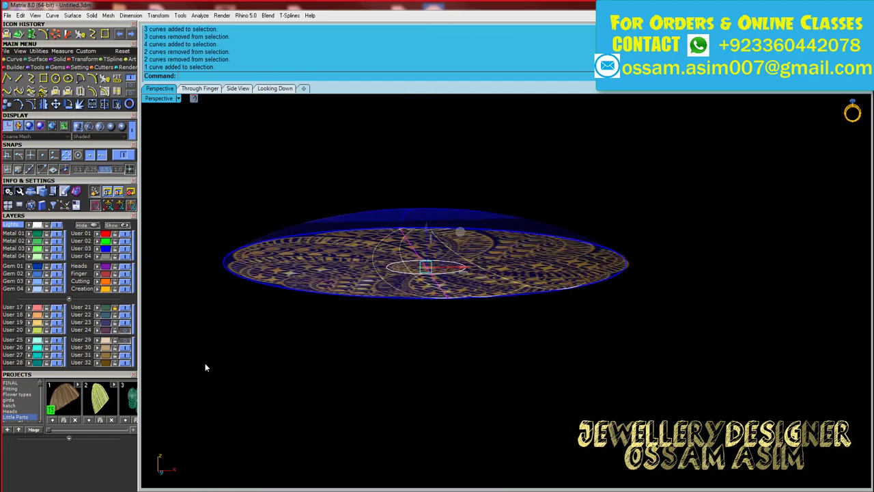
{"action": "right_click_drag", "start_coordinate": [205, 367], "coordinate": [465, 287]}
{"action": "scroll", "coordinate": [465, 287], "scroll_direction": "up", "scroll_amount": 3}
{"action": "scroll", "coordinate": [536, 341], "scroll_direction": "up", "scroll_amount": 2}
{"action": "left_click_drag", "start_coordinate": [587, 383], "coordinate": [535, 341]}
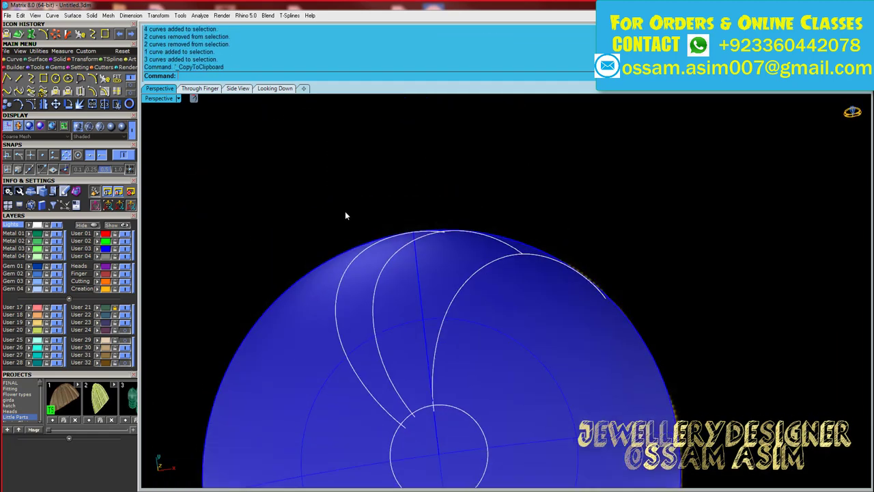
Step: Try trimming the dome surface with the petal curves as cutting edges, undoing an accidental move
{"action": "left_click", "coordinate": [118, 104]}
{"action": "key", "text": "Return"}
{"action": "scroll", "coordinate": [533, 209], "scroll_direction": "up", "scroll_amount": 5}
{"action": "left_click", "coordinate": [478, 212]}
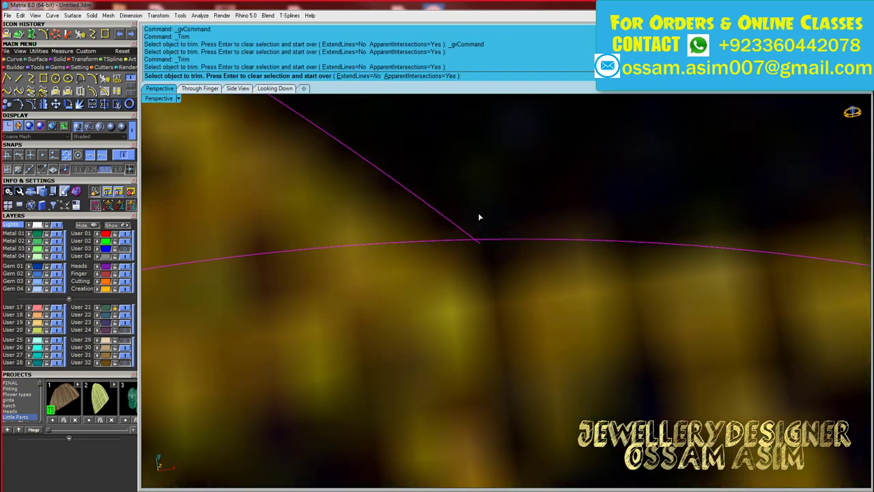
{"action": "scroll", "coordinate": [479, 212], "scroll_direction": "down", "scroll_amount": 5}
{"action": "left_click_drag", "start_coordinate": [513, 193], "coordinate": [371, 251]}
{"action": "key", "text": "ctrl+v"}
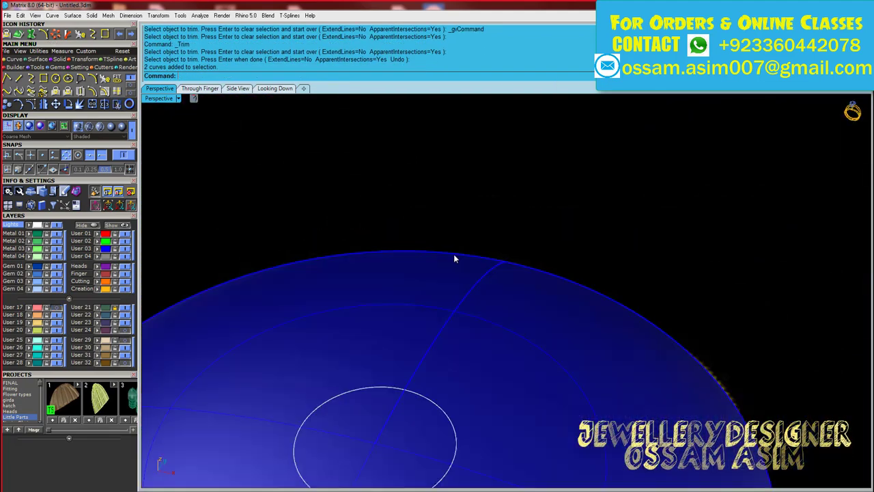
{"action": "scroll", "coordinate": [454, 254], "scroll_direction": "down", "scroll_amount": 2}
{"action": "left_click_drag", "start_coordinate": [636, 244], "coordinate": [611, 302]}
{"action": "scroll", "coordinate": [478, 219], "scroll_direction": "up", "scroll_amount": 5}
{"action": "scroll", "coordinate": [477, 280], "scroll_direction": "down", "scroll_amount": 5}
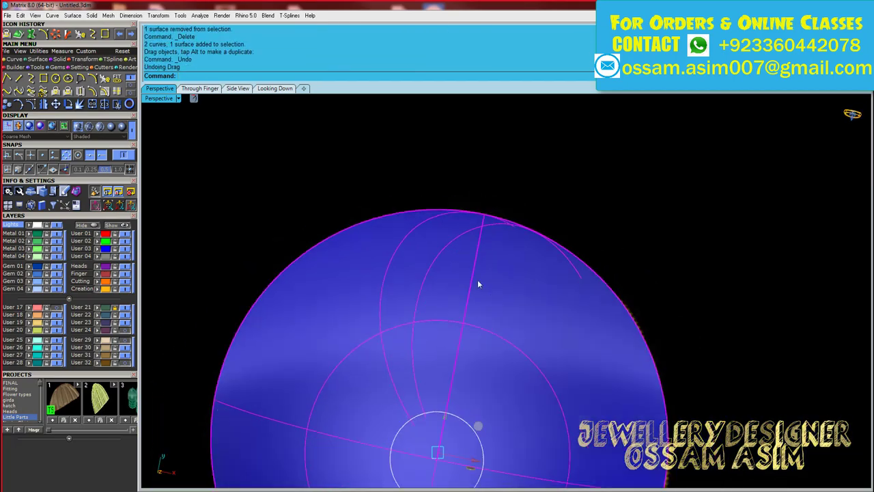
{"action": "key", "text": "ctrl+z"}
{"action": "scroll", "coordinate": [477, 279], "scroll_direction": "up", "scroll_amount": 5}
Step: Trim away the blue dome surface using the petal curves
{"action": "left_click", "coordinate": [119, 104]}
{"action": "scroll", "coordinate": [521, 171], "scroll_direction": "up", "scroll_amount": 2}
{"action": "left_click", "coordinate": [505, 205]}
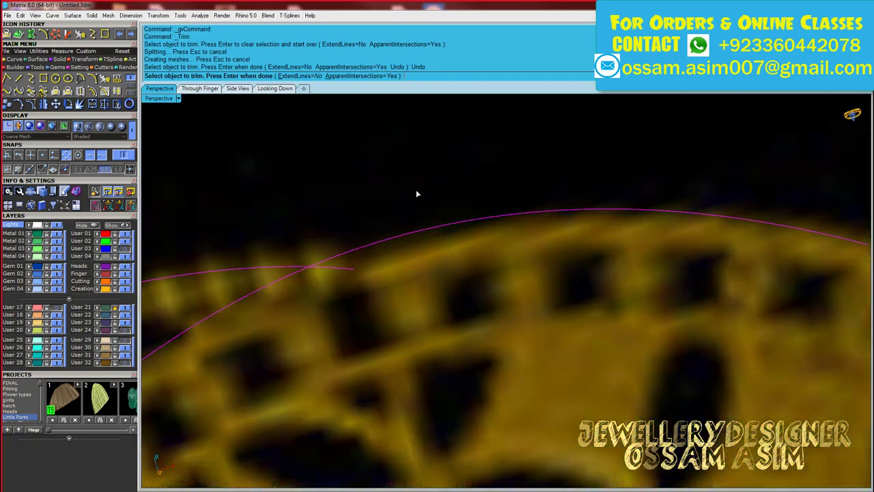
{"action": "scroll", "coordinate": [416, 191], "scroll_direction": "down", "scroll_amount": 3}
{"action": "scroll", "coordinate": [452, 295], "scroll_direction": "up", "scroll_amount": 3}
{"action": "key", "text": "Return"}
Step: Look down on the gold petals and select the centre circle plus two petal curves
{"action": "right_click_drag", "start_coordinate": [452, 296], "coordinate": [410, 274]}
{"action": "scroll", "coordinate": [403, 265], "scroll_direction": "up", "scroll_amount": 2}
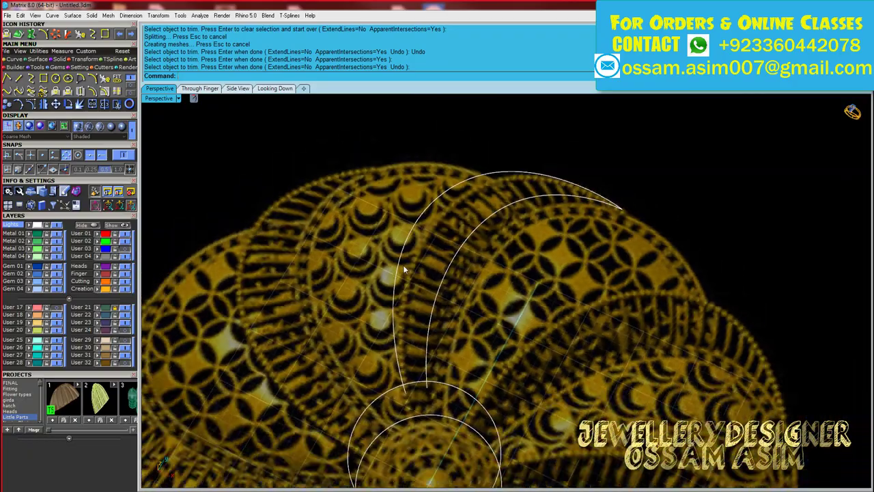
{"action": "scroll", "coordinate": [403, 265], "scroll_direction": "up", "scroll_amount": 2}
{"action": "scroll", "coordinate": [447, 216], "scroll_direction": "up", "scroll_amount": 3}
{"action": "scroll", "coordinate": [447, 216], "scroll_direction": "down", "scroll_amount": 3}
{"action": "scroll", "coordinate": [369, 286], "scroll_direction": "up", "scroll_amount": 3}
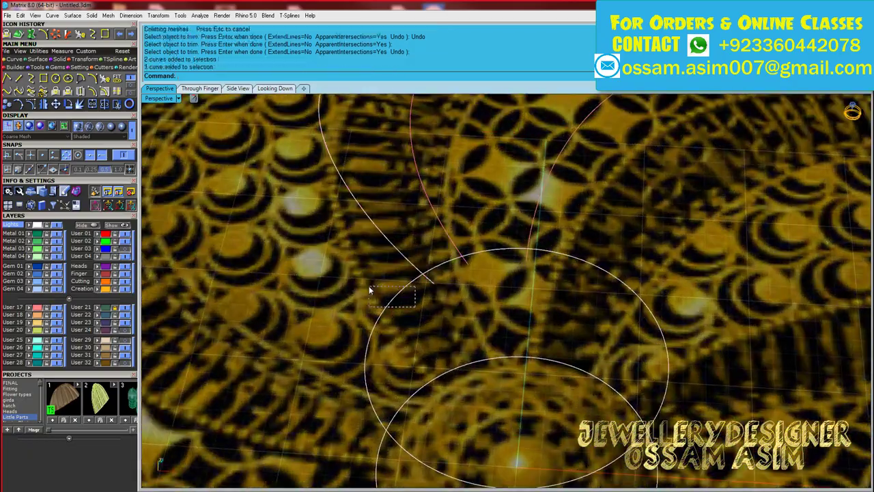
{"action": "left_click", "coordinate": [369, 286]}
{"action": "scroll", "coordinate": [369, 285], "scroll_direction": "down", "scroll_amount": 3}
{"action": "left_click", "coordinate": [418, 288]}
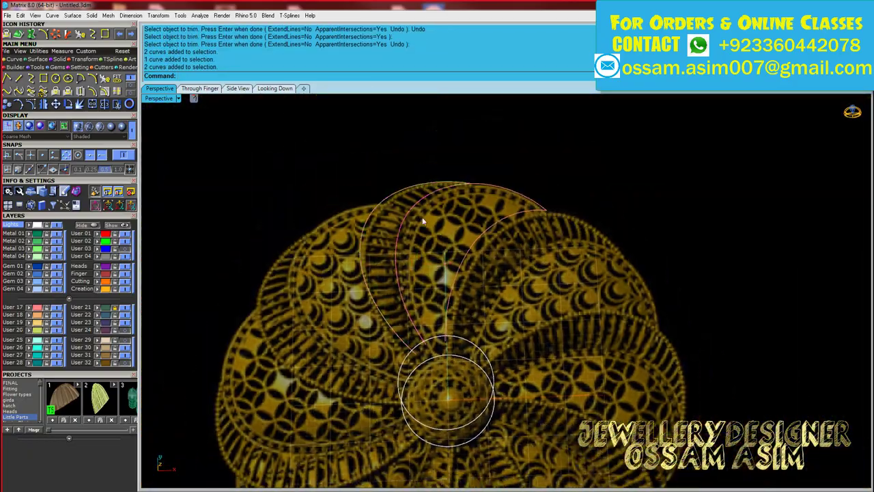
{"action": "scroll", "coordinate": [520, 289], "scroll_direction": "up", "scroll_amount": 5}
Step: Add further petal curves to the selection, dropping one stray curve
{"action": "right_click_drag", "start_coordinate": [520, 288], "coordinate": [732, 309]}
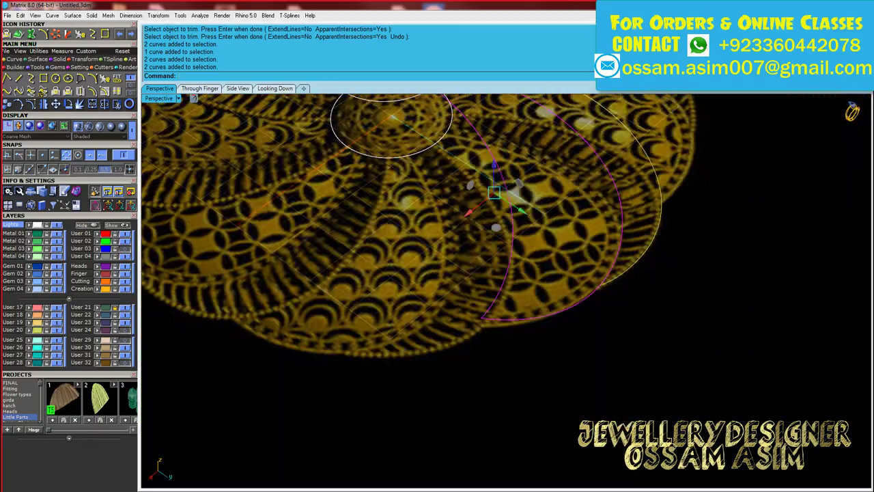
{"action": "scroll", "coordinate": [731, 308], "scroll_direction": "down", "scroll_amount": 4}
{"action": "scroll", "coordinate": [621, 384], "scroll_direction": "up", "scroll_amount": 5}
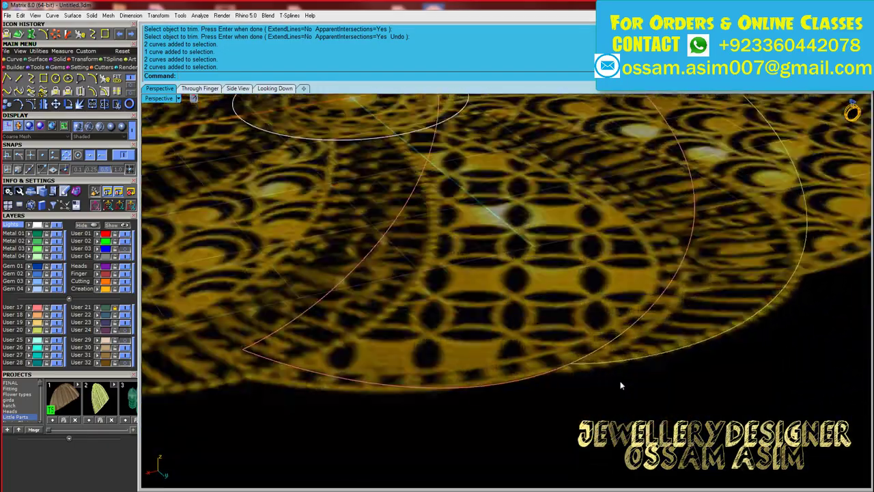
{"action": "left_click", "coordinate": [516, 444]}
{"action": "scroll", "coordinate": [516, 444], "scroll_direction": "down", "scroll_amount": 4}
{"action": "left_click", "coordinate": [526, 427], "text": "ctrl"}
{"action": "scroll", "coordinate": [536, 411], "scroll_direction": "up", "scroll_amount": 5}
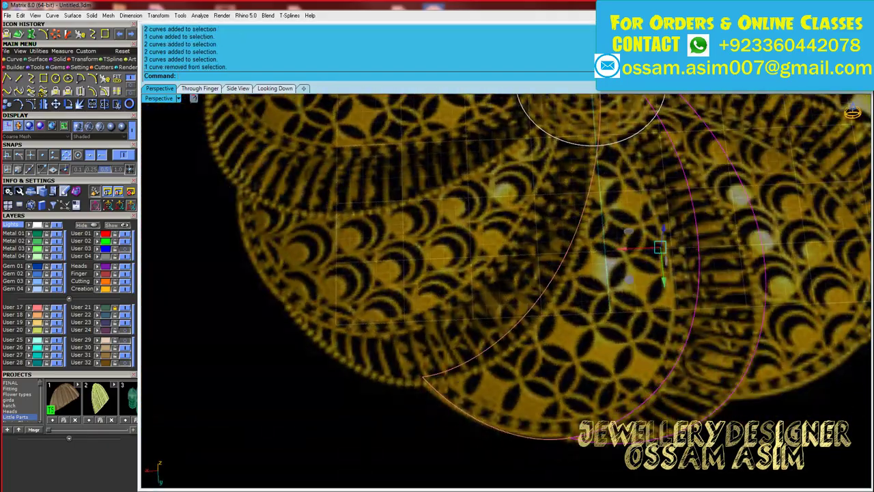
{"action": "scroll", "coordinate": [535, 412], "scroll_direction": "down", "scroll_amount": 2}
{"action": "left_click", "coordinate": [398, 344], "text": "shift"}
{"action": "scroll", "coordinate": [398, 344], "scroll_direction": "down", "scroll_amount": 3}
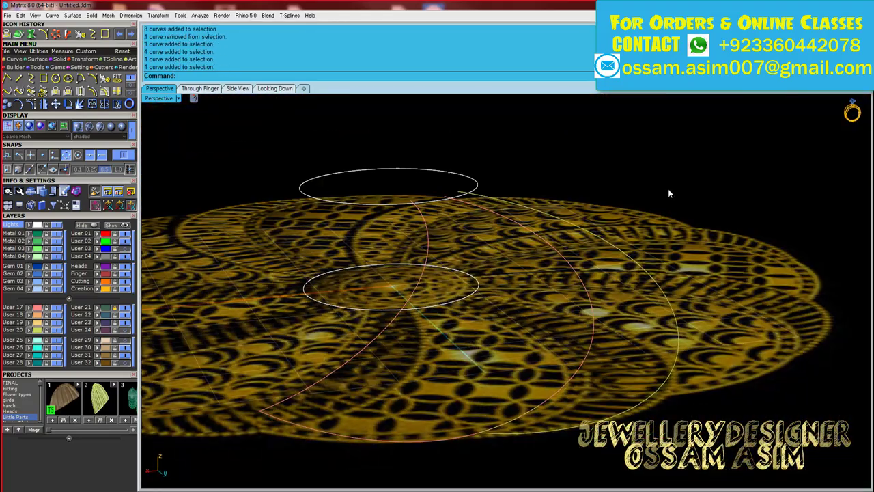
Step: Draw an arc across the petal rails and rebuild it to 5 control points
{"action": "scroll", "coordinate": [501, 357], "scroll_direction": "up", "scroll_amount": 5}
{"action": "left_click", "coordinate": [419, 269]}
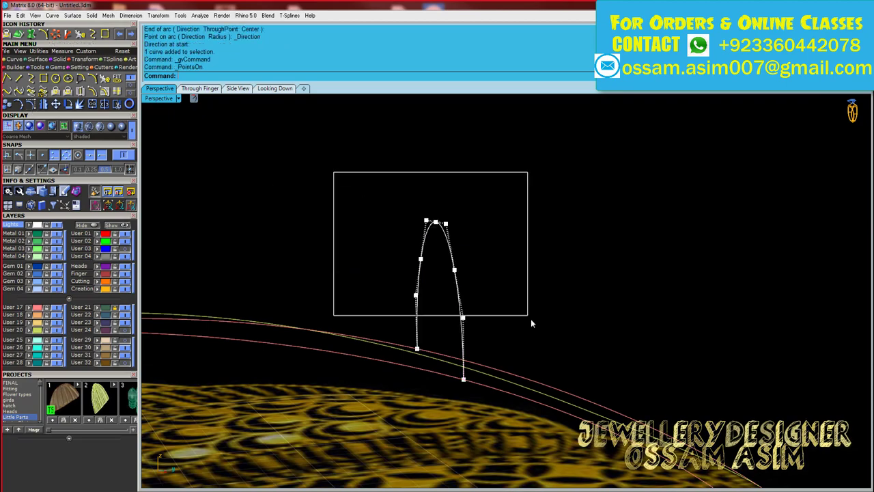
{"action": "left_click_drag", "start_coordinate": [333, 172], "coordinate": [532, 321]}
{"action": "scroll", "coordinate": [487, 284], "scroll_direction": "up", "scroll_amount": 4}
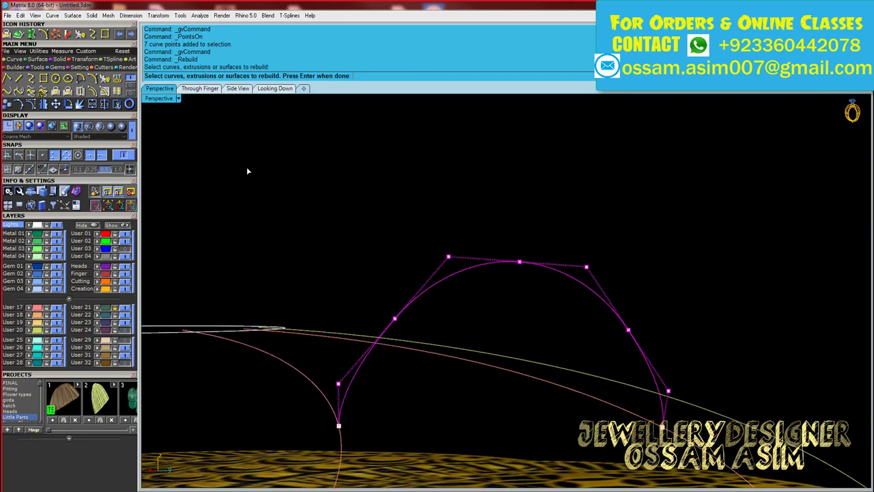
{"action": "left_click", "coordinate": [747, 151]}
{"action": "left_click", "coordinate": [682, 213]}
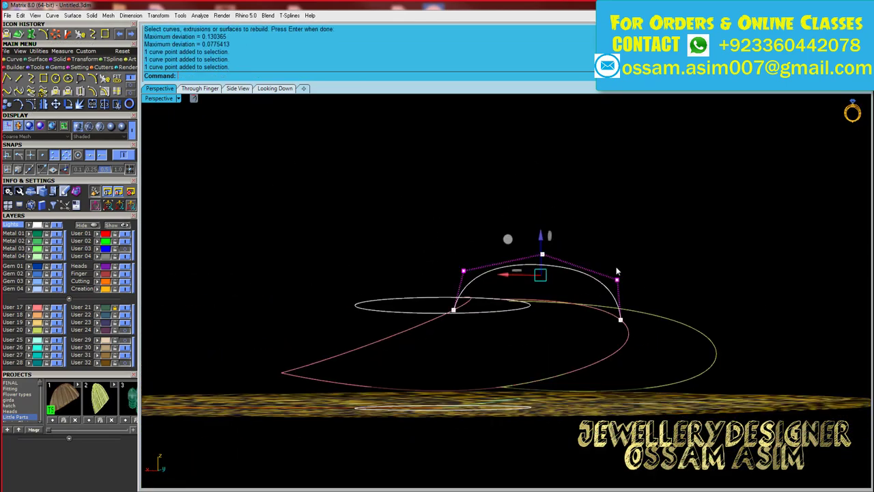
Step: Select three arc control points and inspect the arch from the side
{"action": "mouse_move", "coordinate": [616, 272]}
{"action": "right_mouse_down"}
{"action": "mouse_move", "coordinate": [682, 191]}
{"action": "mouse_move", "coordinate": [380, 197]}
{"action": "right_mouse_up"}
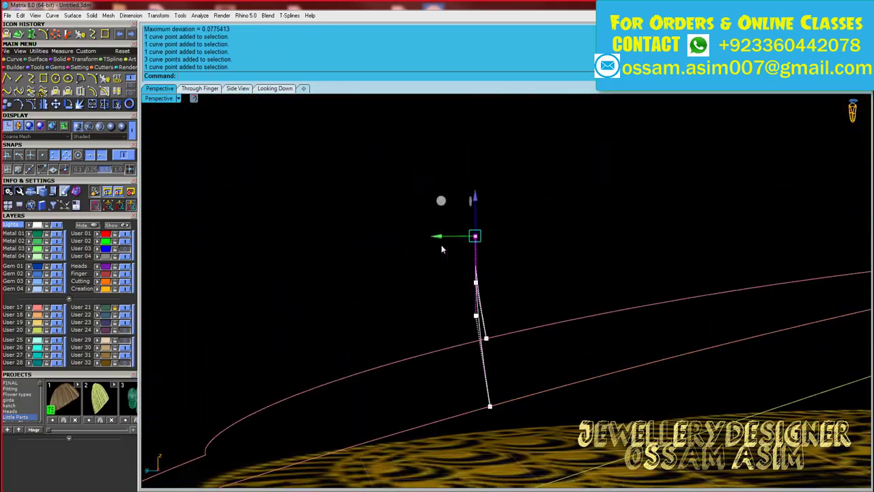
{"action": "right_click_drag", "start_coordinate": [431, 239], "coordinate": [479, 291]}
{"action": "left_click", "coordinate": [235, 88]}
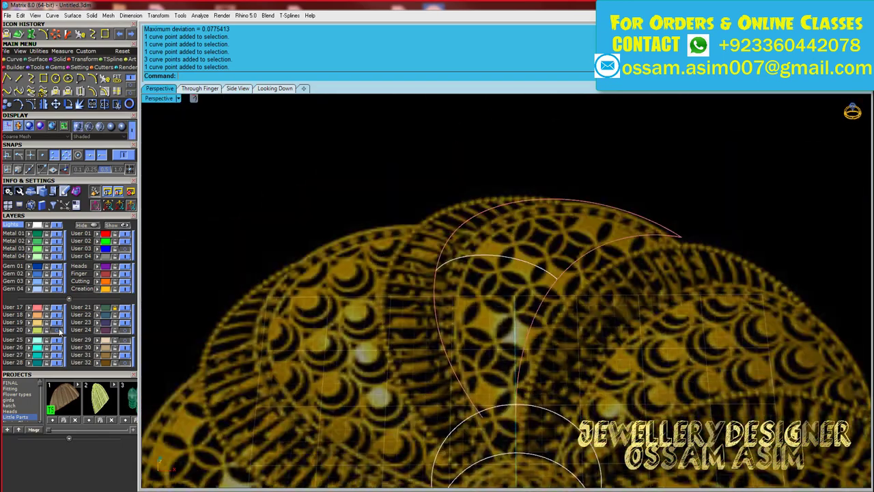
{"action": "mouse_move", "coordinate": [545, 311]}
{"action": "right_mouse_down"}
{"action": "mouse_move", "coordinate": [518, 288]}
{"action": "mouse_move", "coordinate": [484, 207]}
{"action": "mouse_move", "coordinate": [383, 157]}
{"action": "right_mouse_up"}
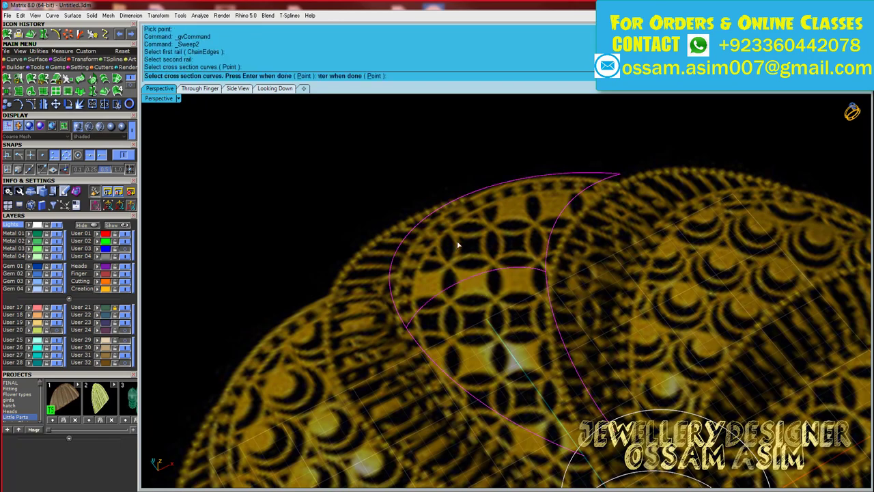
Step: Sweep the arc along the two petal rails, setting the seam point to form the crescent surface
{"action": "key", "text": "Return"}
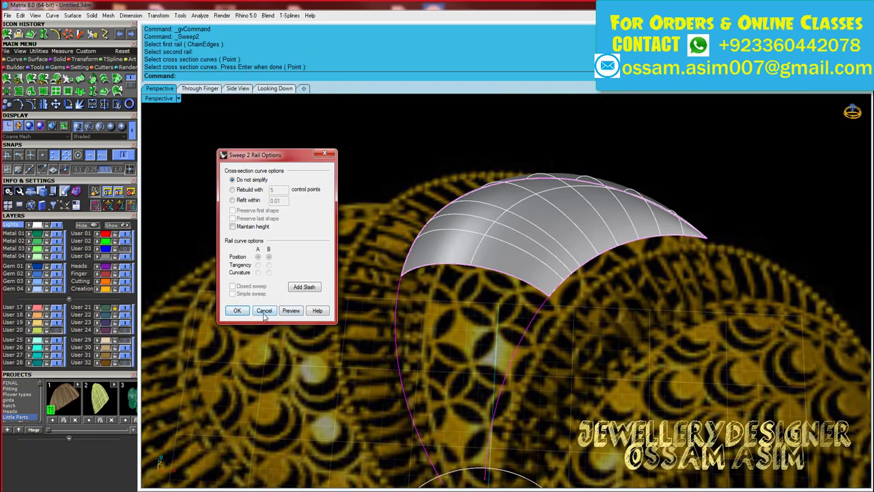
{"action": "left_click", "coordinate": [264, 311]}
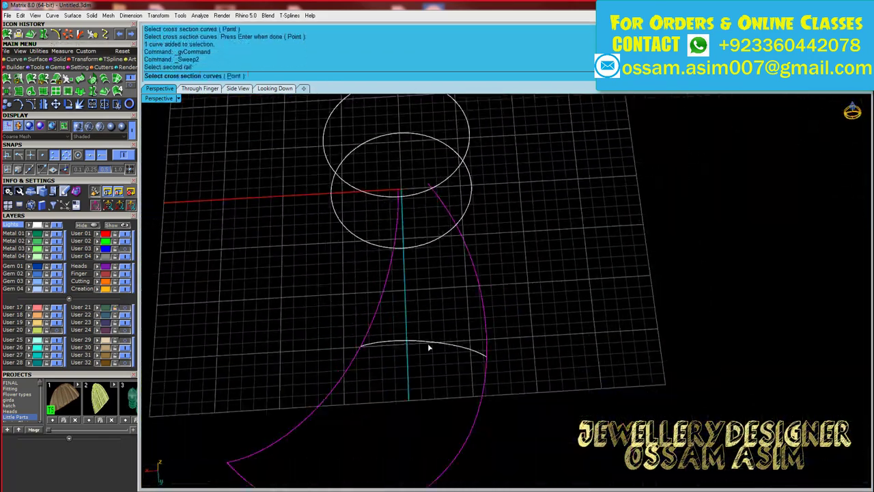
{"action": "key", "text": "Return"}
{"action": "left_click", "coordinate": [259, 309]}
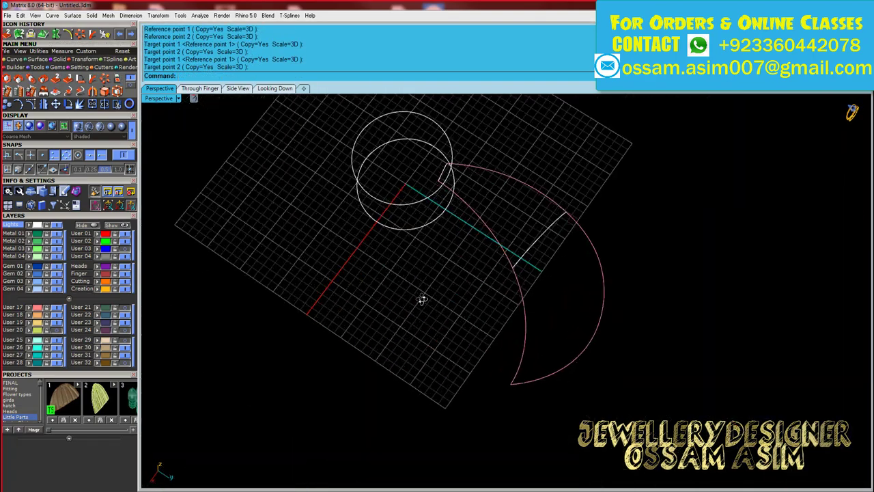
{"action": "left_click", "coordinate": [445, 401]}
{"action": "key", "text": "Return"}
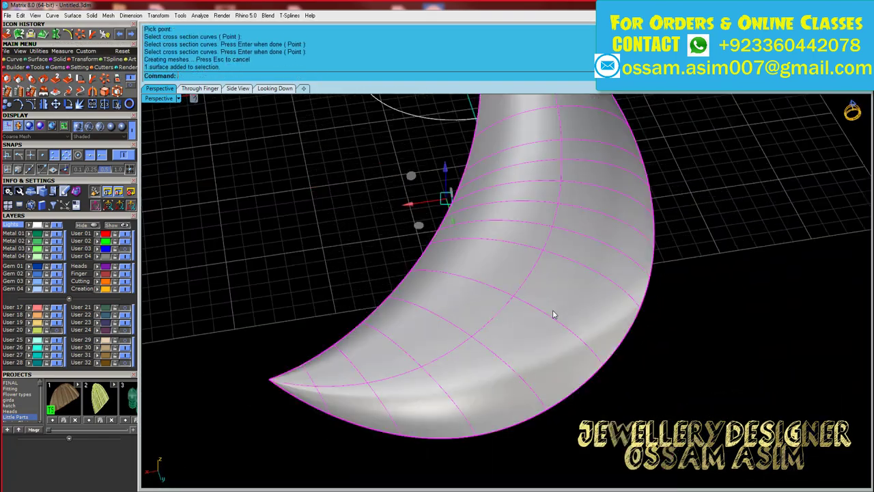
{"action": "scroll", "coordinate": [485, 372], "scroll_direction": "up", "scroll_amount": 5}
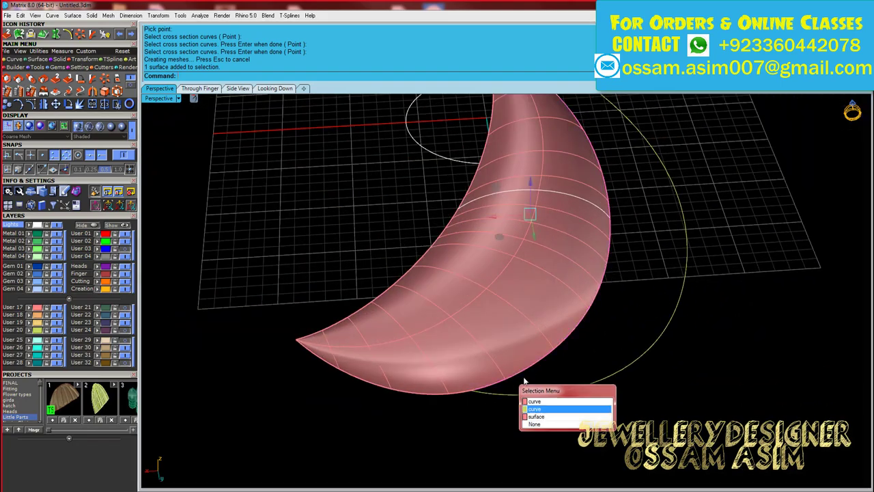
{"action": "left_click", "coordinate": [535, 408]}
Step: Delete the first swept petal surface
{"action": "right_click_drag", "start_coordinate": [440, 263], "coordinate": [513, 199]}
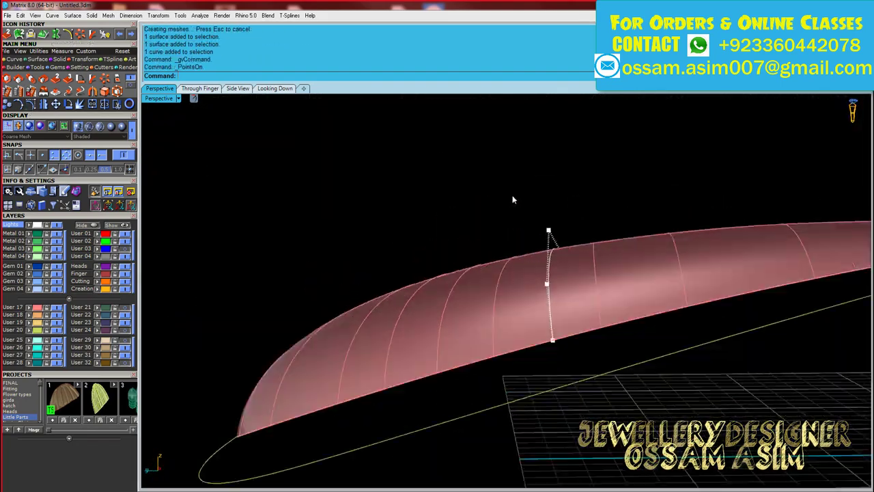
{"action": "left_click", "coordinate": [507, 333]}
{"action": "key", "text": "Delete"}
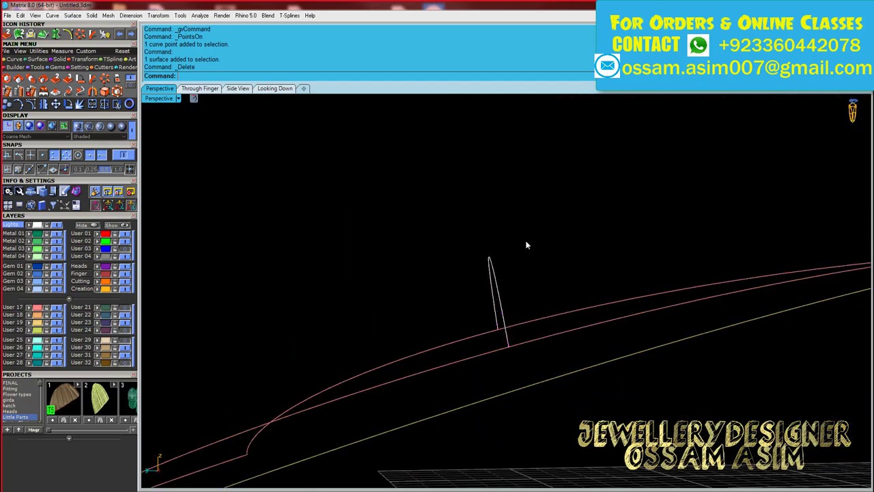
{"action": "right_click_drag", "start_coordinate": [562, 310], "coordinate": [493, 269]}
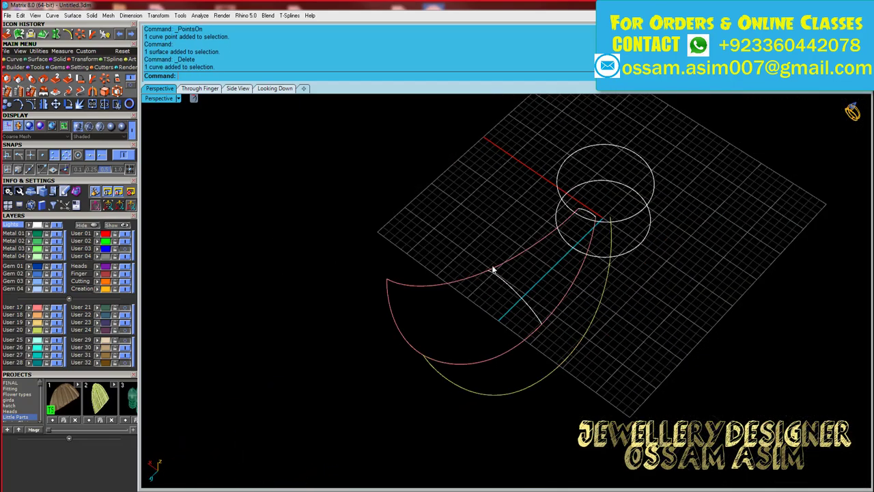
Step: Create a new swept petal surface, then view the curves from above over the reference
{"action": "left_click", "coordinate": [574, 312]}
{"action": "key", "text": "Return"}
{"action": "key", "text": "Return"}
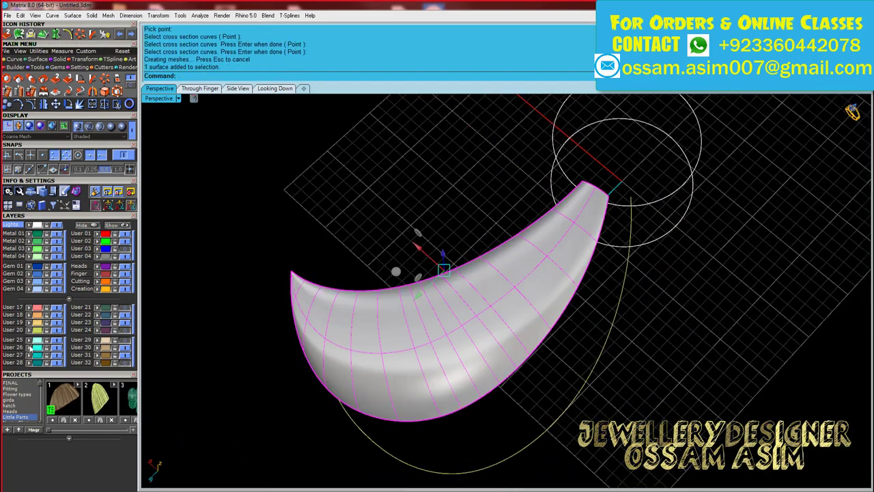
{"action": "right_click_drag", "start_coordinate": [390, 273], "coordinate": [237, 231]}
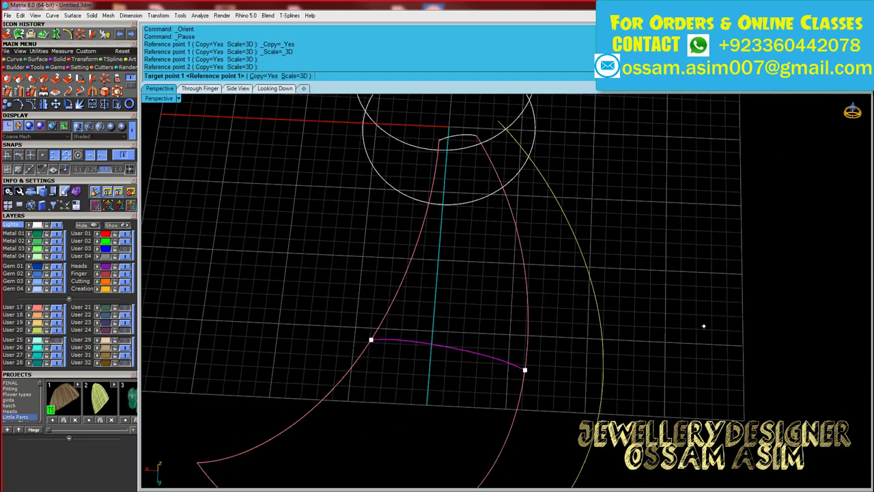
{"action": "scroll", "coordinate": [581, 353], "scroll_direction": "down", "scroll_amount": 2}
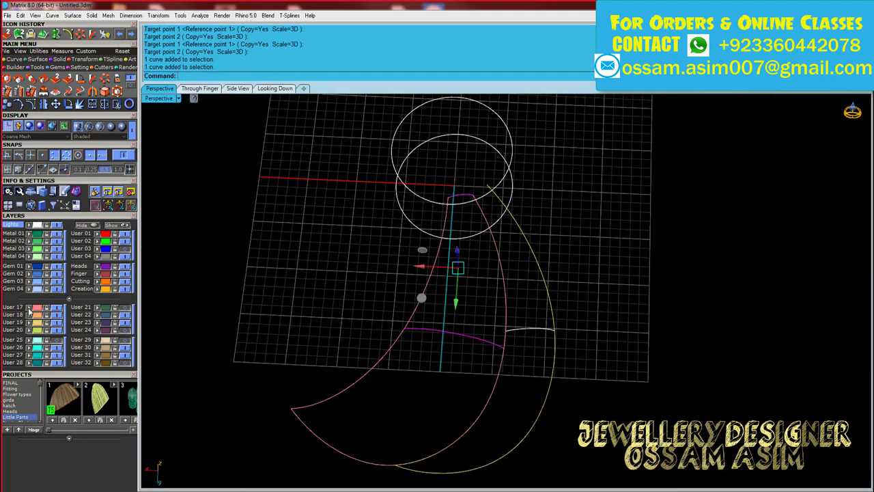
{"action": "key", "text": "ctrl+F1"}
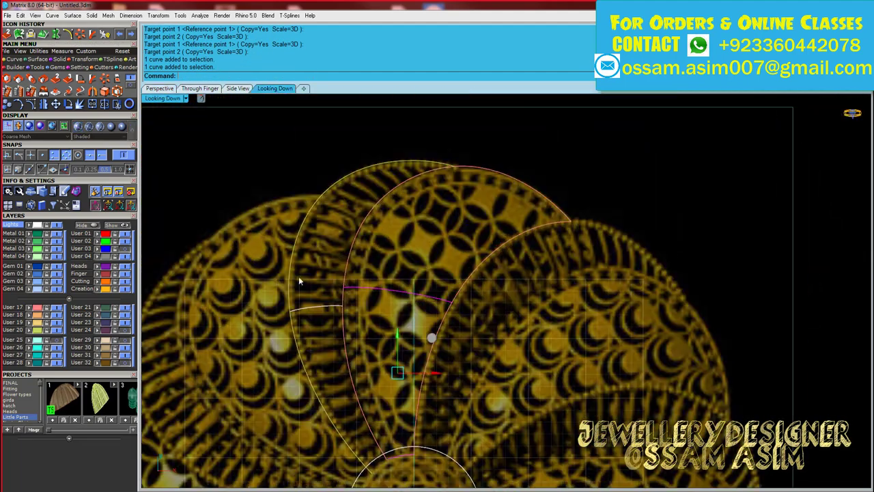
Step: Zoom around the petal curves and view them end-on from the side
{"action": "scroll", "coordinate": [484, 395], "scroll_direction": "down", "scroll_amount": 3}
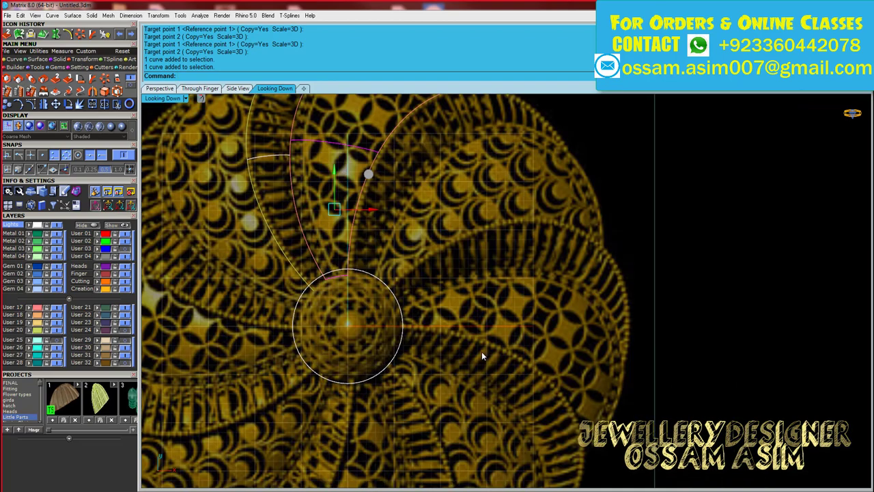
{"action": "scroll", "coordinate": [451, 196], "scroll_direction": "up", "scroll_amount": 4}
{"action": "scroll", "coordinate": [450, 196], "scroll_direction": "up", "scroll_amount": 1}
{"action": "scroll", "coordinate": [342, 239], "scroll_direction": "down", "scroll_amount": 3}
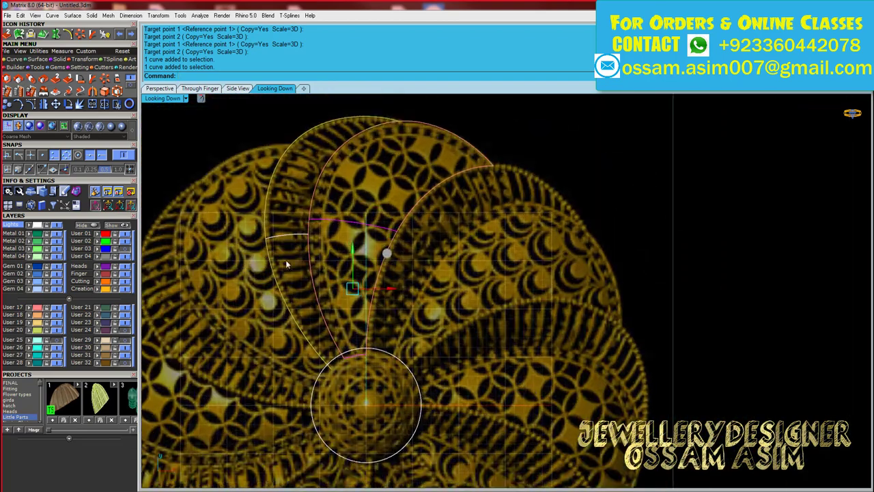
{"action": "scroll", "coordinate": [305, 338], "scroll_direction": "down", "scroll_amount": 1}
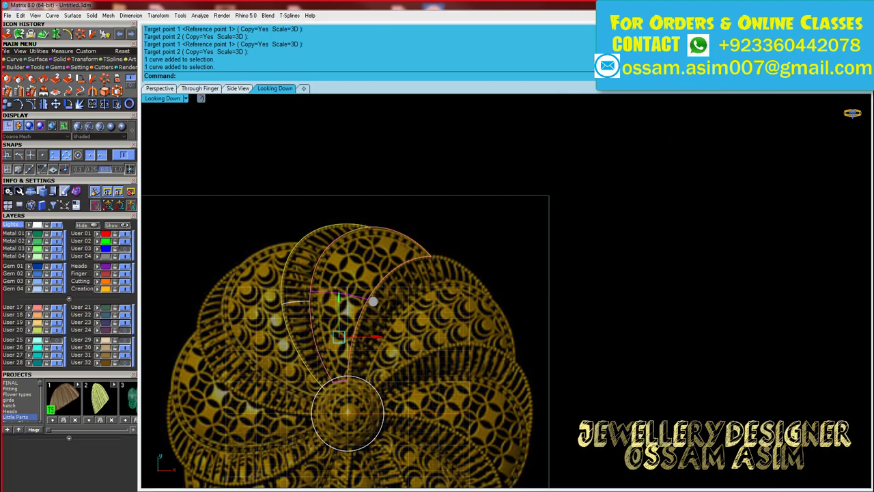
{"action": "scroll", "coordinate": [387, 244], "scroll_direction": "up", "scroll_amount": 1}
{"action": "scroll", "coordinate": [346, 235], "scroll_direction": "up", "scroll_amount": 4}
{"action": "scroll", "coordinate": [335, 182], "scroll_direction": "down", "scroll_amount": 3}
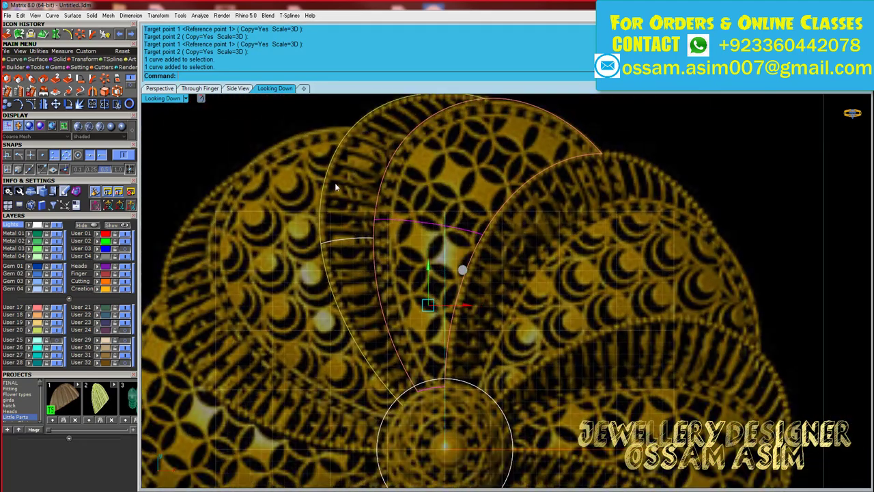
{"action": "scroll", "coordinate": [322, 195], "scroll_direction": "down", "scroll_amount": 3}
{"action": "left_click", "coordinate": [200, 89]}
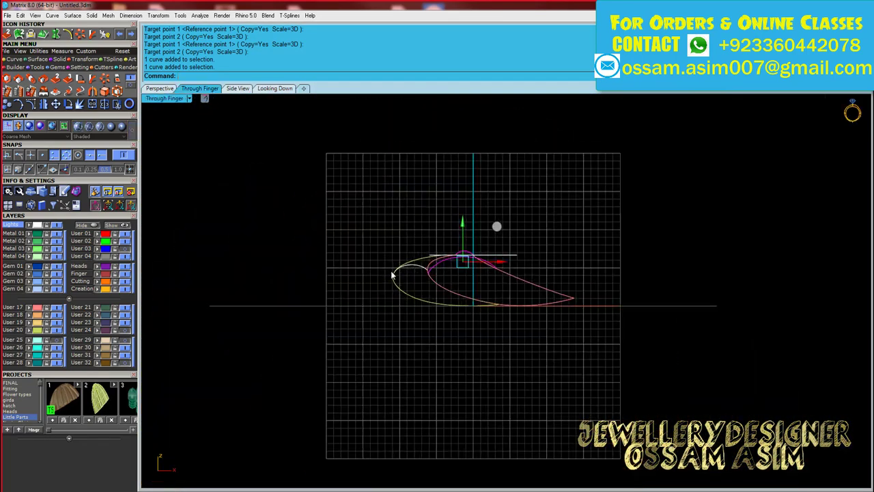
{"action": "scroll", "coordinate": [401, 231], "scroll_direction": "up", "scroll_amount": 2}
{"action": "scroll", "coordinate": [401, 232], "scroll_direction": "up", "scroll_amount": 2}
{"action": "scroll", "coordinate": [362, 210], "scroll_direction": "down", "scroll_amount": 2}
Step: Select the petal side curve and compare it in top-down and tilted 3D views
{"action": "left_click", "coordinate": [429, 289]}
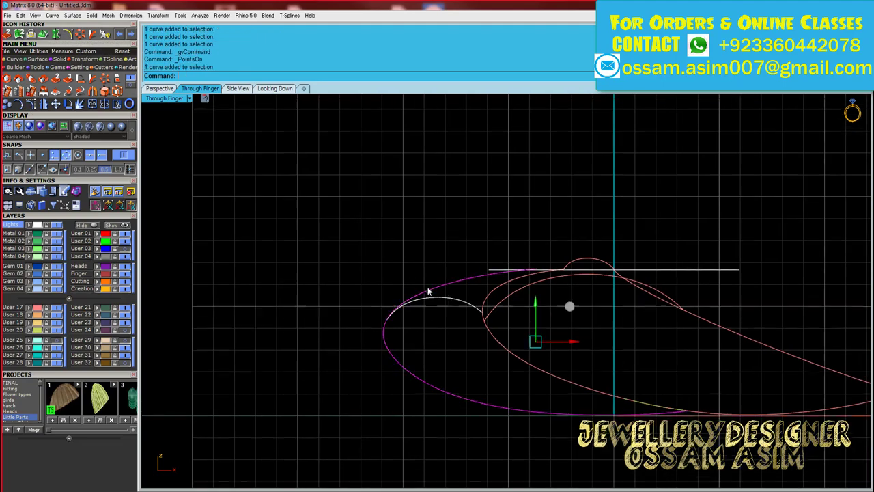
{"action": "left_click", "coordinate": [275, 88]}
{"action": "left_click", "coordinate": [159, 88]}
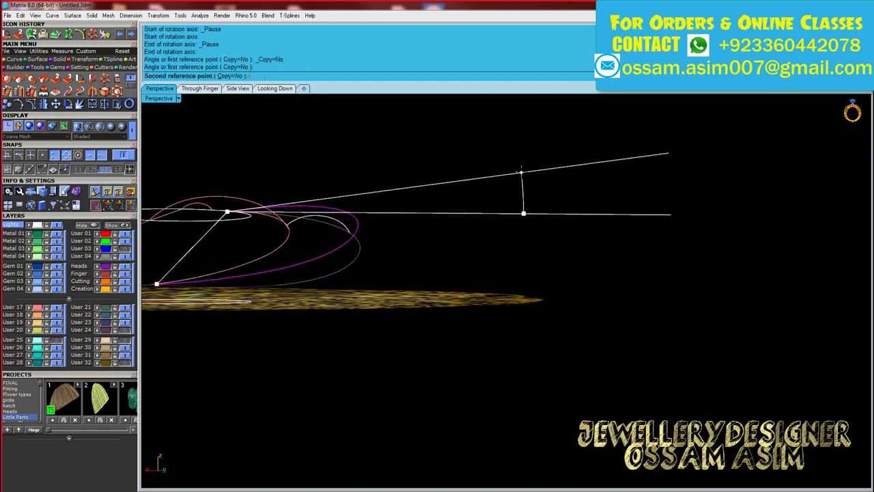
{"action": "left_click", "coordinate": [274, 89]}
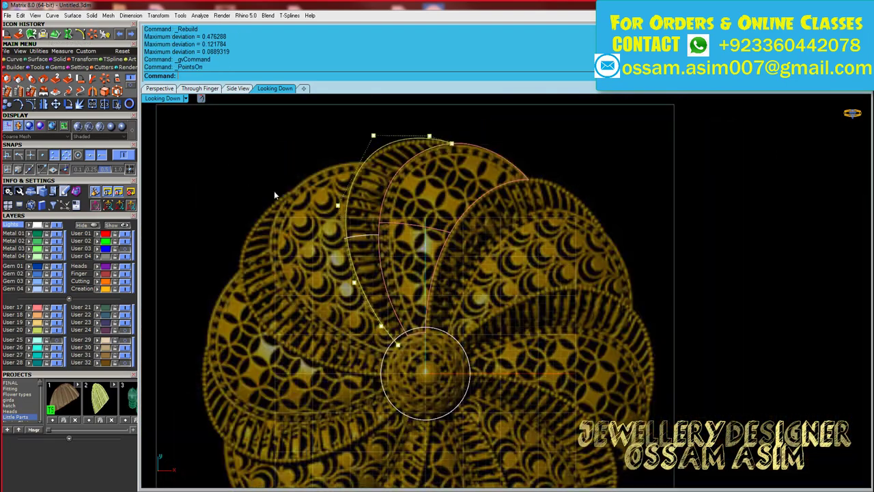
Step: Undo the accidental control-point moves on the petal outline
{"action": "left_click_drag", "start_coordinate": [274, 195], "coordinate": [389, 335]}
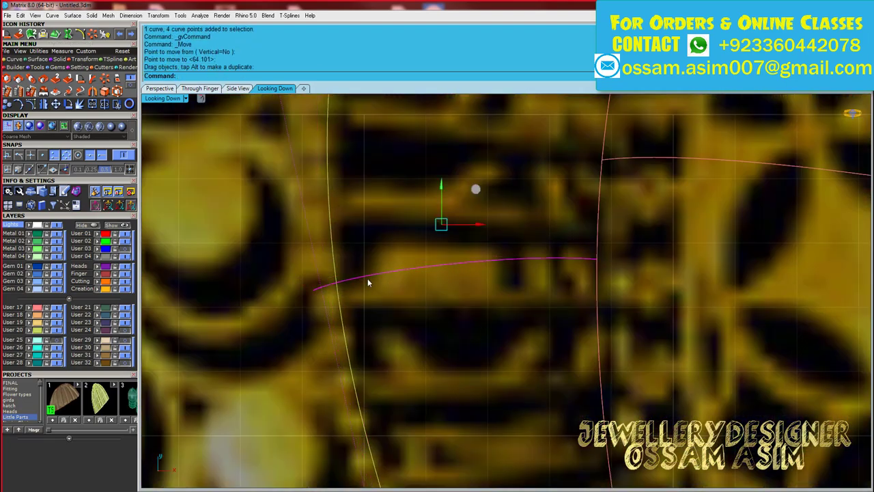
{"action": "key", "text": "ctrl+z"}
{"action": "scroll", "coordinate": [367, 278], "scroll_direction": "down", "scroll_amount": 5}
{"action": "key", "text": "ctrl+Tab"}
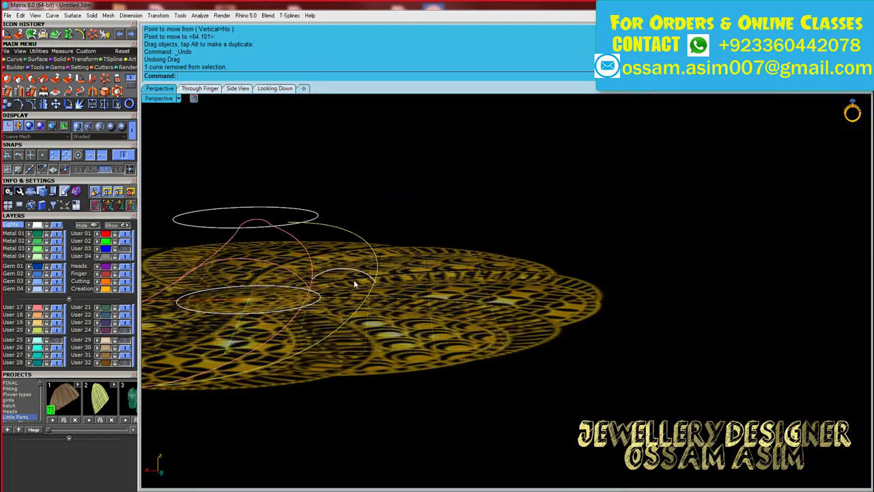
Step: Sweep the cross-section arc along both crescent rails
{"action": "left_click", "coordinate": [355, 283]}
{"action": "scroll", "coordinate": [328, 301], "scroll_direction": "up", "scroll_amount": 5}
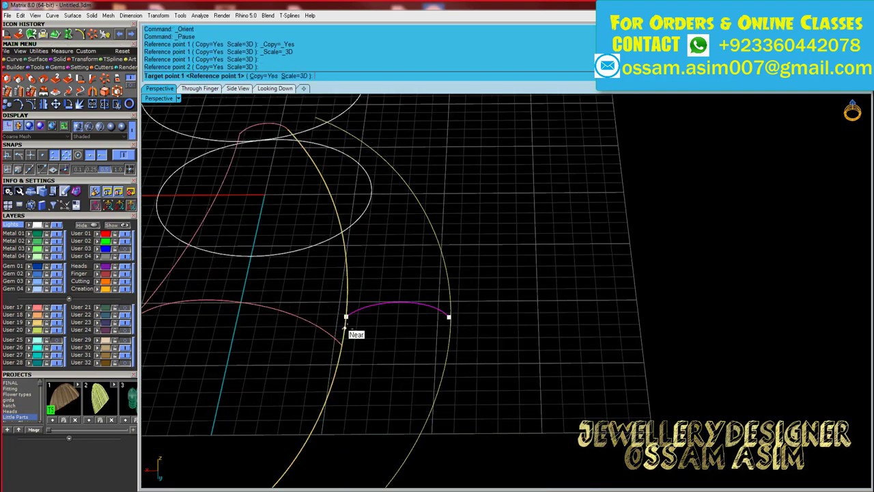
{"action": "scroll", "coordinate": [277, 291], "scroll_direction": "down", "scroll_amount": 3}
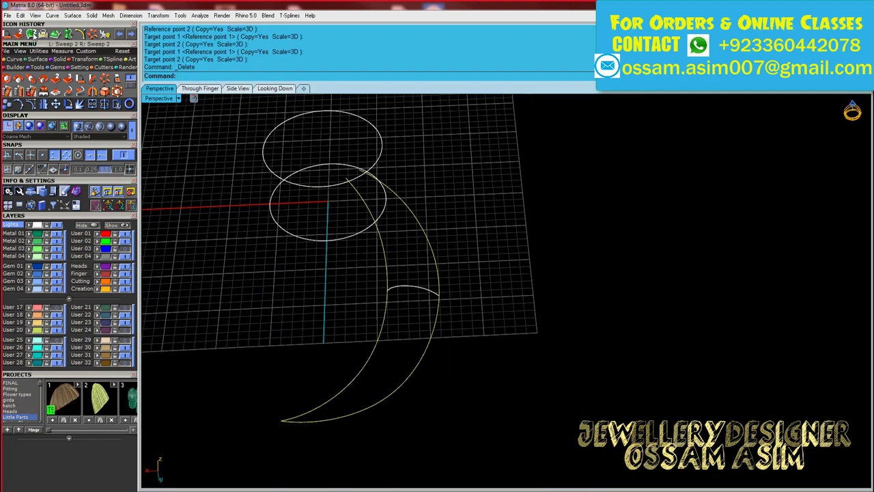
{"action": "left_click", "coordinate": [32, 34]}
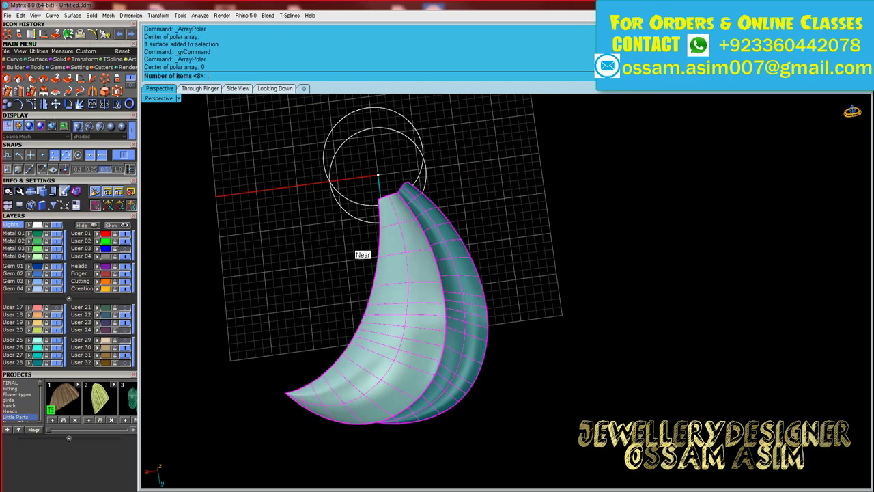
Step: Inspect the 8-petal polar array from above, then undo it and return to the top view
{"action": "scroll", "coordinate": [444, 306], "scroll_direction": "down", "scroll_amount": 5}
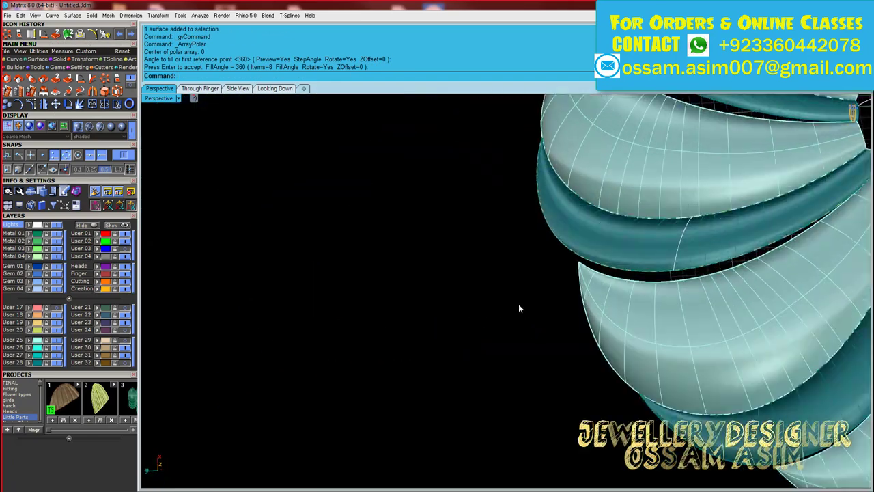
{"action": "scroll", "coordinate": [392, 203], "scroll_direction": "down", "scroll_amount": 5}
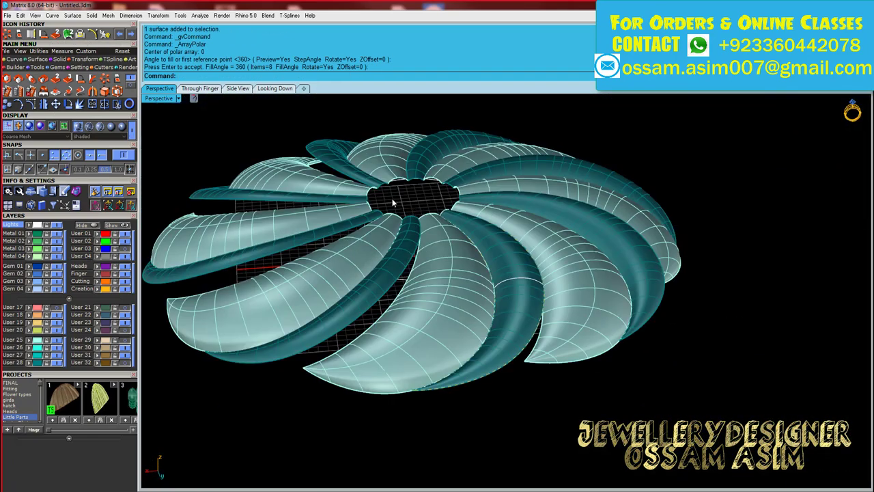
{"action": "mouse_move", "coordinate": [392, 198]}
{"action": "right_mouse_down"}
{"action": "mouse_move", "coordinate": [403, 323]}
{"action": "mouse_move", "coordinate": [398, 137]}
{"action": "right_mouse_up"}
{"action": "key", "text": "ctrl+z"}
{"action": "left_click", "coordinate": [274, 88]}
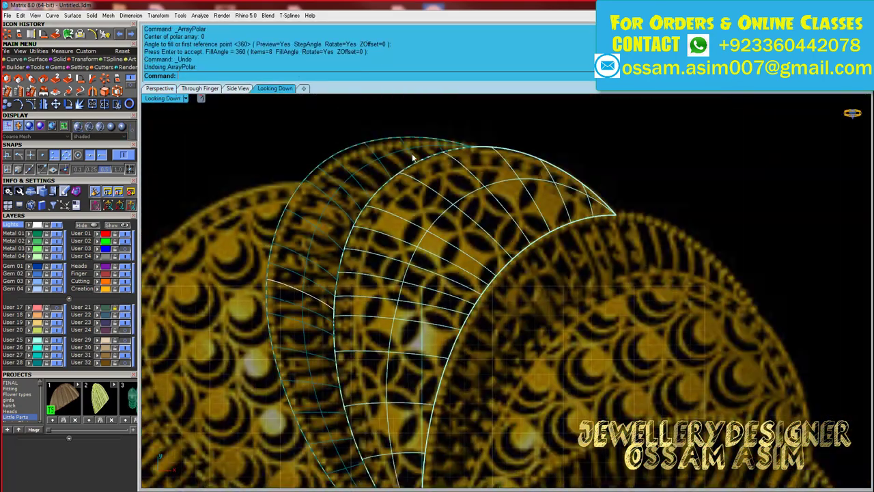
Step: Select the petal's outer top edge curve and offset it by 1.5
{"action": "left_click", "coordinate": [413, 157]}
{"action": "scroll", "coordinate": [523, 174], "scroll_direction": "up", "scroll_amount": 3}
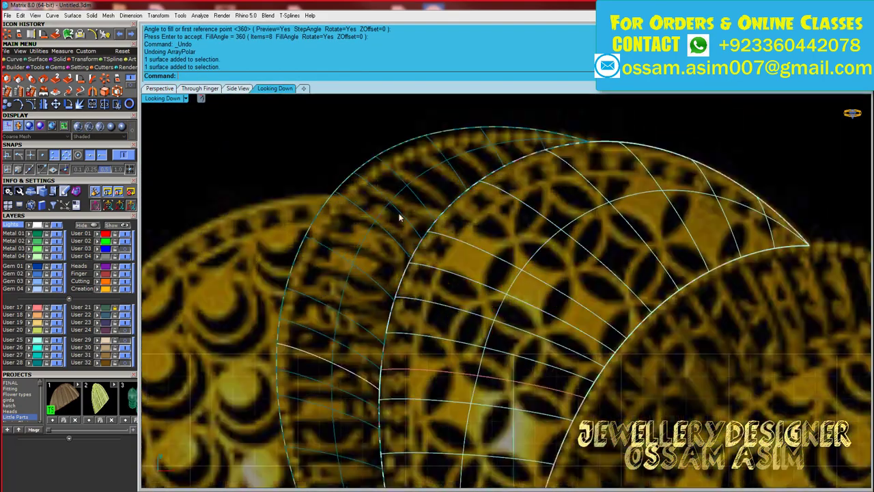
{"action": "scroll", "coordinate": [479, 205], "scroll_direction": "up", "scroll_amount": 3}
{"action": "left_click", "coordinate": [420, 274]}
{"action": "scroll", "coordinate": [419, 273], "scroll_direction": "up", "scroll_amount": 2}
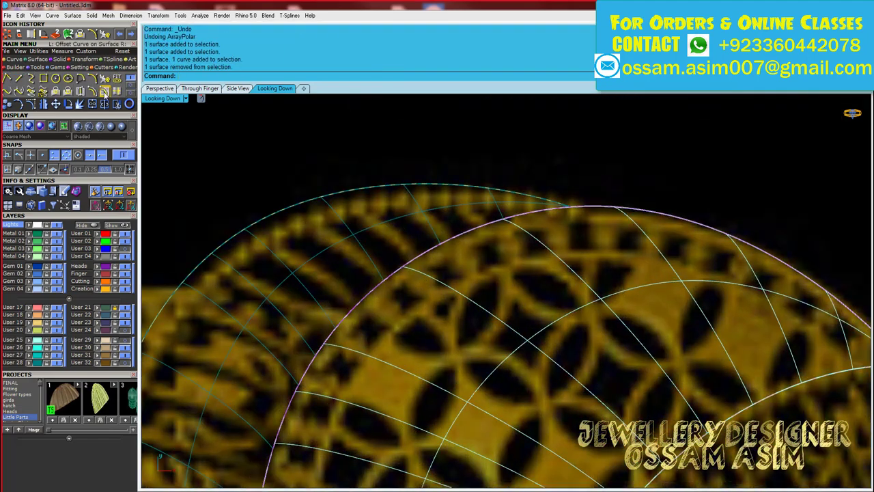
{"action": "scroll", "coordinate": [357, 357], "scroll_direction": "down", "scroll_amount": 3}
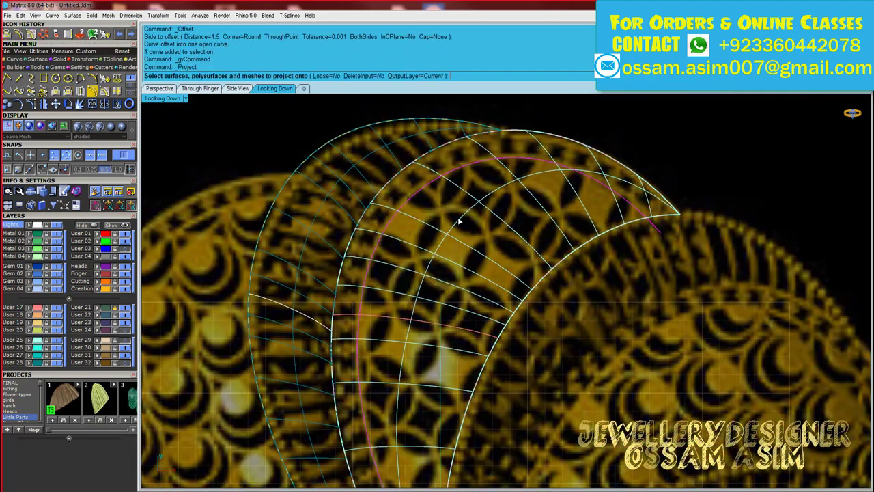
Step: Project the offset curve onto the petal, check it in 3D, then undo the projection
{"action": "left_click", "coordinate": [458, 221]}
{"action": "left_click", "coordinate": [160, 88]}
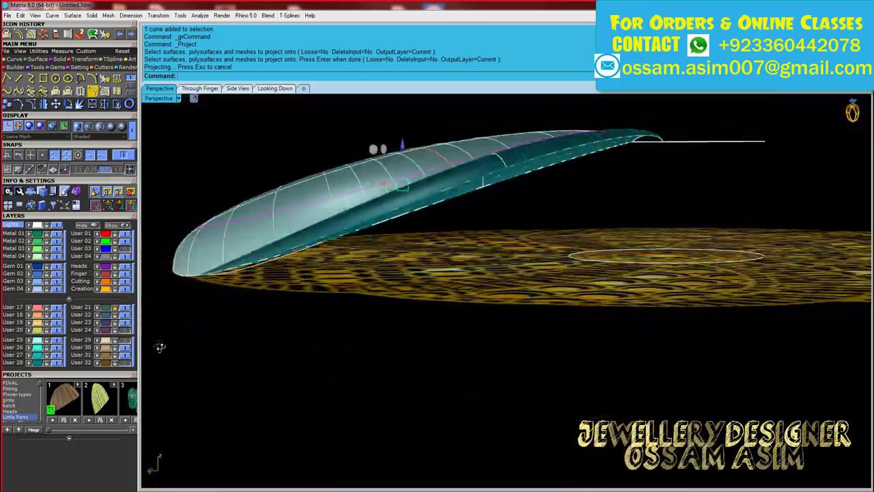
{"action": "mouse_move", "coordinate": [383, 273]}
{"action": "right_mouse_down"}
{"action": "mouse_move", "coordinate": [452, 340]}
{"action": "mouse_move", "coordinate": [443, 316]}
{"action": "right_mouse_up"}
{"action": "scroll", "coordinate": [452, 340], "scroll_direction": "down", "scroll_amount": 3}
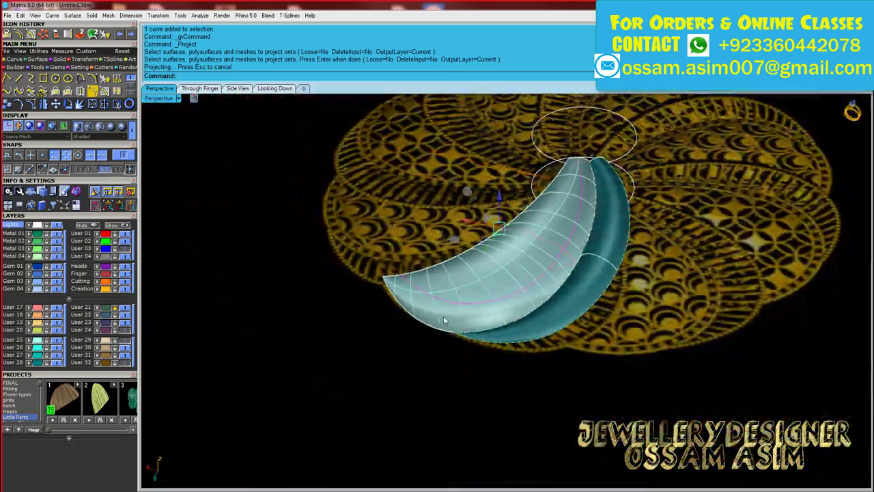
{"action": "key", "text": "ctrl+z"}
{"action": "mouse_move", "coordinate": [592, 344]}
{"action": "right_mouse_down"}
{"action": "mouse_move", "coordinate": [453, 265]}
{"action": "mouse_move", "coordinate": [548, 156]}
{"action": "right_mouse_up"}
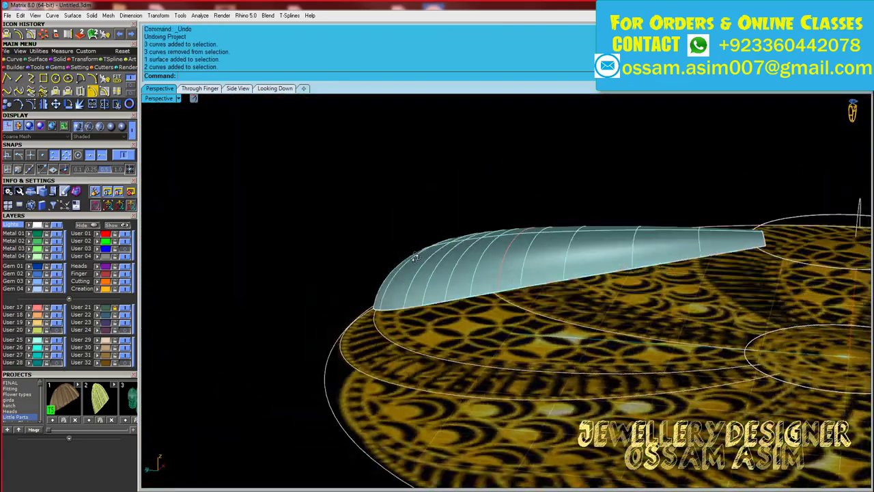
Step: Duplicate the petal surface in place with copy-paste and select the copy
{"action": "right_click_drag", "start_coordinate": [479, 273], "coordinate": [552, 285]}
{"action": "key", "text": "ctrl+c"}
{"action": "key", "text": "ctrl+v"}
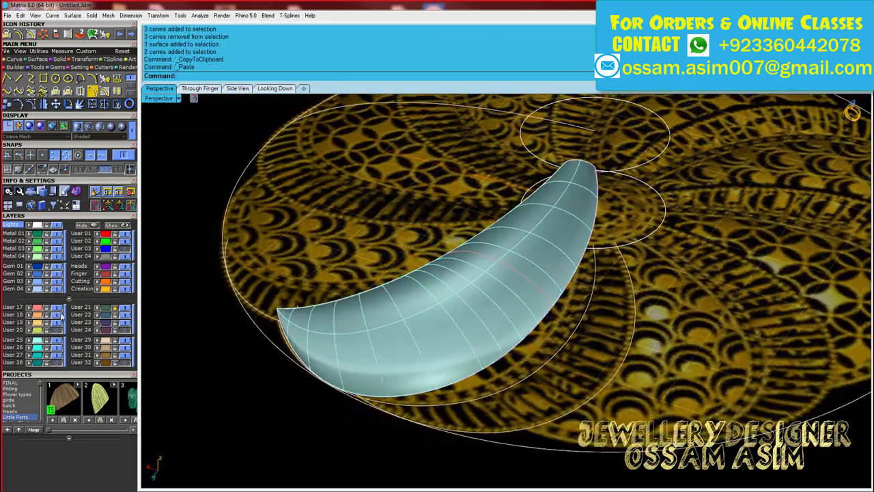
{"action": "right_click_drag", "start_coordinate": [478, 273], "coordinate": [444, 287]}
{"action": "left_click", "coordinate": [468, 254]}
{"action": "scroll", "coordinate": [390, 293], "scroll_direction": "up", "scroll_amount": 3}
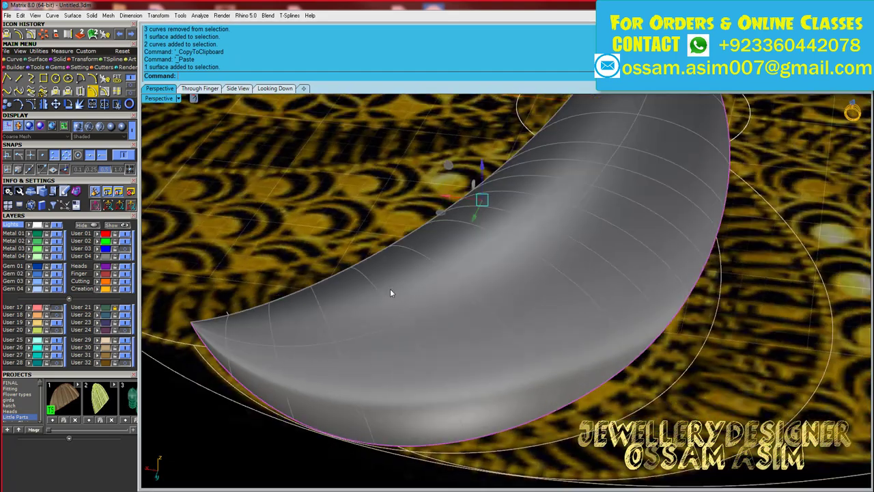
{"action": "right_click_drag", "start_coordinate": [391, 292], "coordinate": [129, 316]}
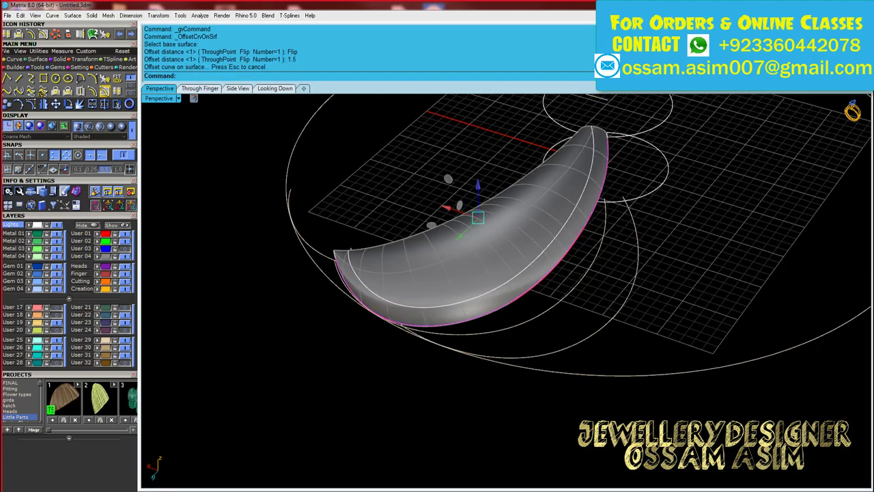
Step: Orbit the crescent petal to a new viewing angle
{"action": "right_click_drag", "start_coordinate": [437, 273], "coordinate": [383, 276]}
{"action": "scroll", "coordinate": [506, 286], "scroll_direction": "up", "scroll_amount": 3}
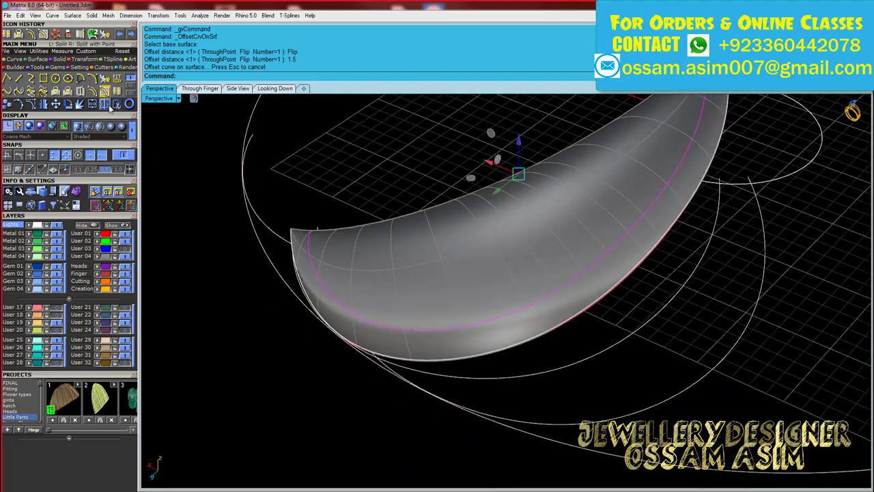
Step: Extract an isocurve from the crescent and delete its old surfaces, keeping the edge curves
{"action": "right_click_drag", "start_coordinate": [363, 246], "coordinate": [491, 284]}
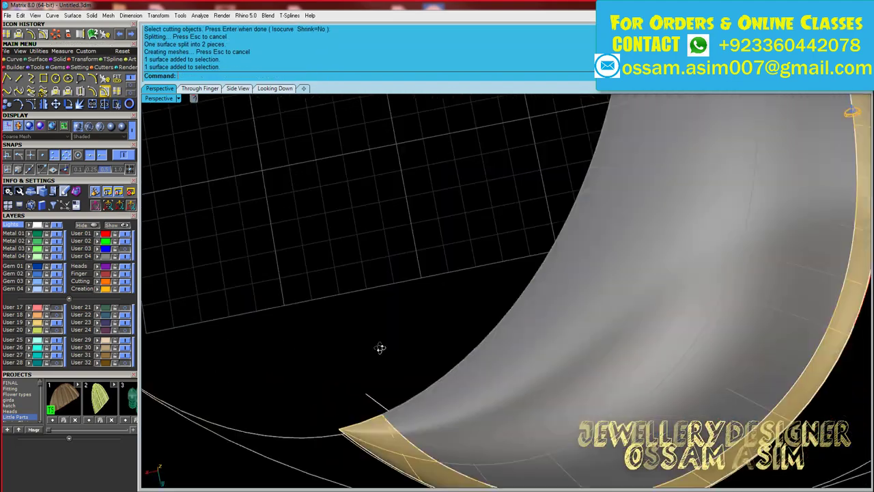
{"action": "left_click", "coordinate": [275, 88]}
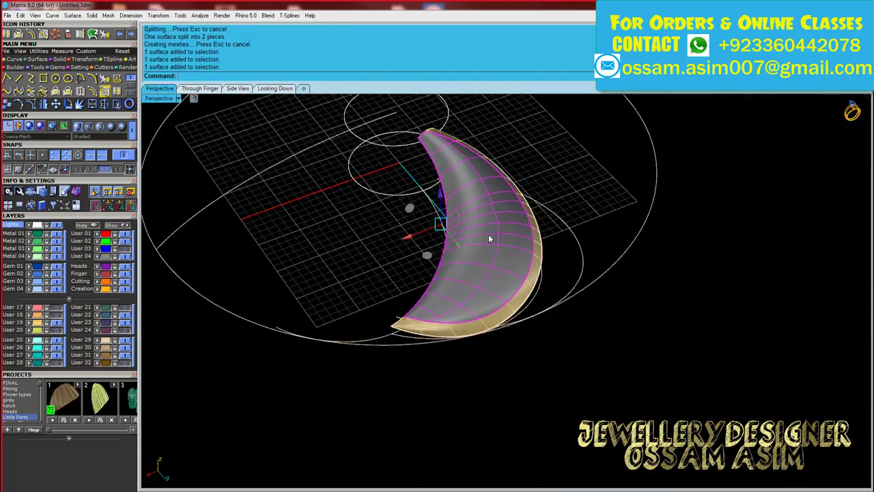
{"action": "right_click_drag", "start_coordinate": [371, 220], "coordinate": [488, 235]}
{"action": "right_click_drag", "start_coordinate": [448, 293], "coordinate": [605, 303]}
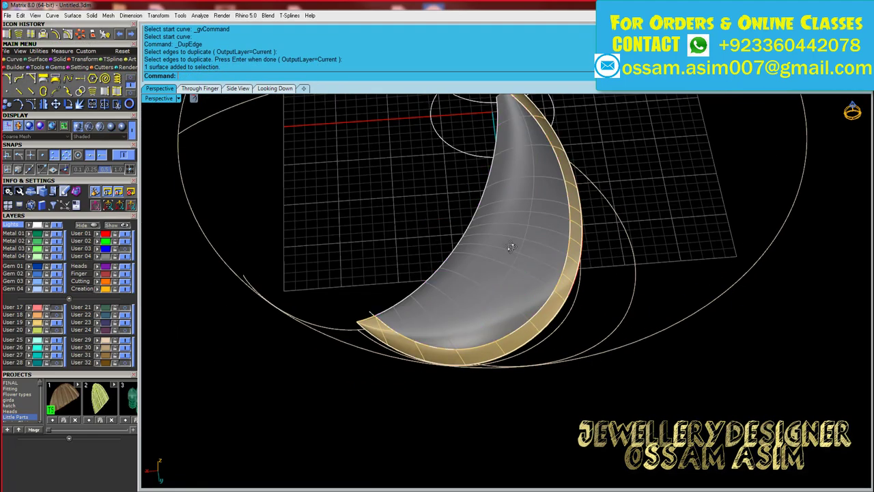
{"action": "left_click", "coordinate": [492, 248]}
{"action": "scroll", "coordinate": [498, 283], "scroll_direction": "up", "scroll_amount": 3}
{"action": "key", "text": "Return"}
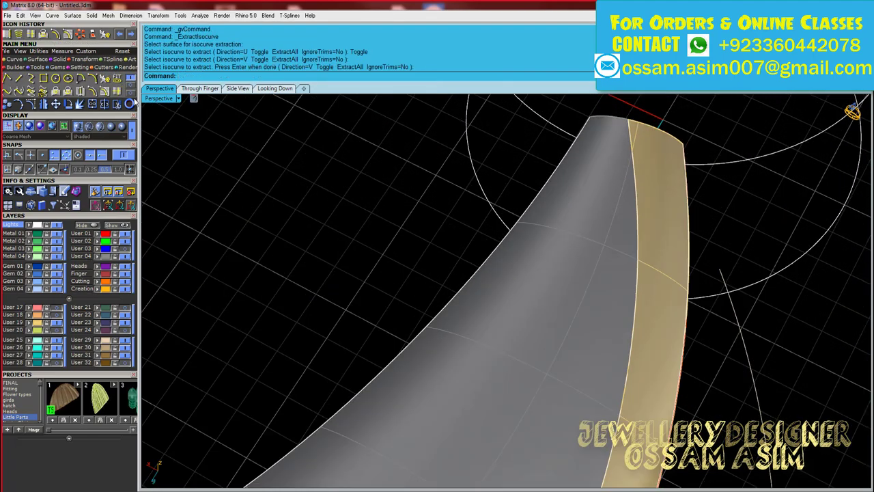
{"action": "key", "text": "Delete"}
Step: Sweep a new domed crescent surface between the two rail curves
{"action": "right_click_drag", "start_coordinate": [860, 306], "coordinate": [478, 308]}
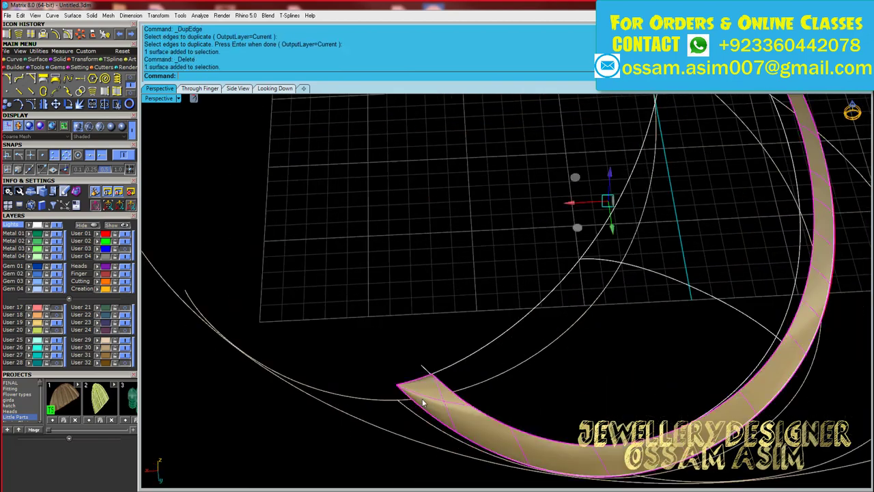
{"action": "scroll", "coordinate": [427, 313], "scroll_direction": "up", "scroll_amount": 3}
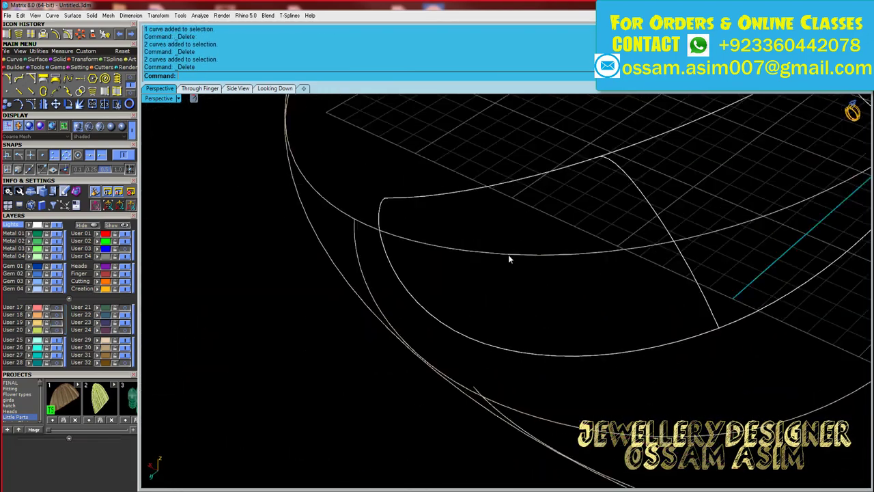
{"action": "scroll", "coordinate": [502, 257], "scroll_direction": "down", "scroll_amount": 5}
{"action": "right_click_drag", "start_coordinate": [496, 260], "coordinate": [619, 252]}
{"action": "left_click", "coordinate": [618, 205]}
{"action": "left_click", "coordinate": [465, 263]}
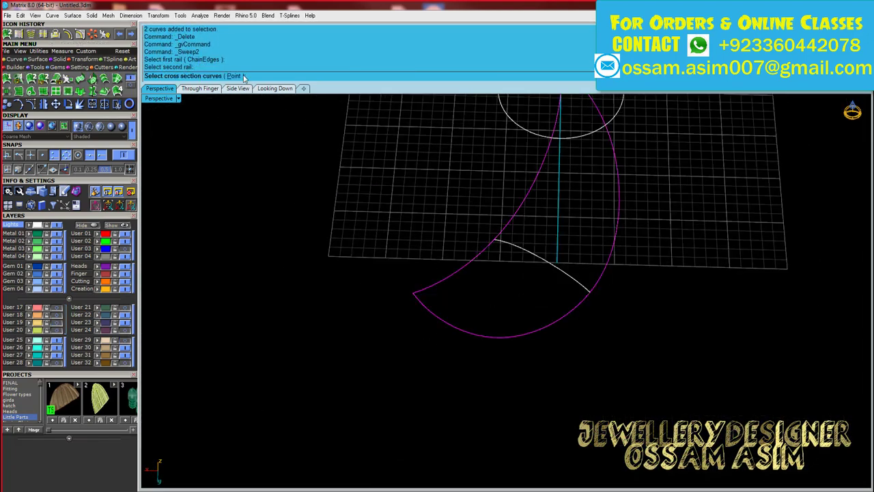
{"action": "key", "text": "Return"}
{"action": "key", "text": "Return"}
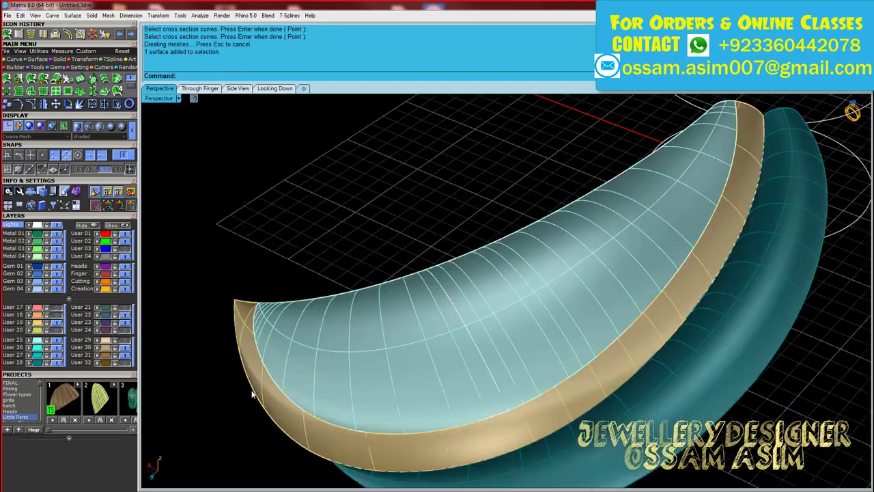
Step: Select the new swept crescent surface and inspect it from several angles
{"action": "mouse_move", "coordinate": [383, 321]}
{"action": "right_mouse_down"}
{"action": "mouse_move", "coordinate": [459, 319]}
{"action": "mouse_move", "coordinate": [520, 286]}
{"action": "right_mouse_up"}
{"action": "left_click", "coordinate": [458, 320]}
{"action": "scroll", "coordinate": [458, 320], "scroll_direction": "up", "scroll_amount": 5}
{"action": "scroll", "coordinate": [533, 273], "scroll_direction": "down", "scroll_amount": 5}
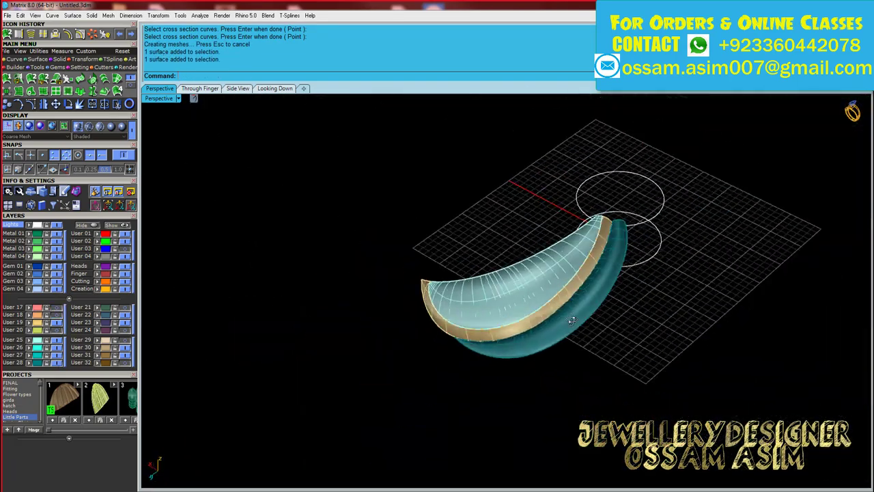
{"action": "scroll", "coordinate": [581, 237], "scroll_direction": "up", "scroll_amount": 5}
{"action": "scroll", "coordinate": [566, 254], "scroll_direction": "down", "scroll_amount": 5}
{"action": "scroll", "coordinate": [453, 371], "scroll_direction": "up", "scroll_amount": 5}
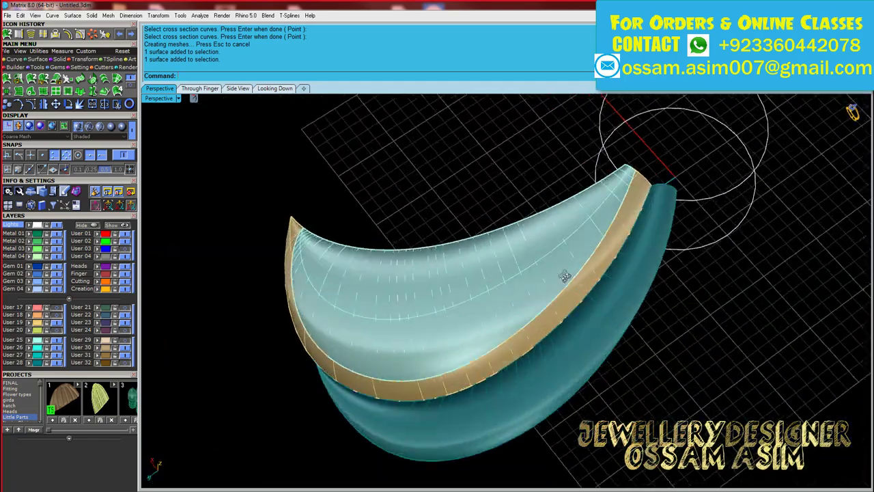
{"action": "right_click_drag", "start_coordinate": [453, 370], "coordinate": [506, 355]}
{"action": "scroll", "coordinate": [538, 244], "scroll_direction": "up", "scroll_amount": 5}
Step: Select the gold band and its four cross-section curves
{"action": "left_click", "coordinate": [328, 303]}
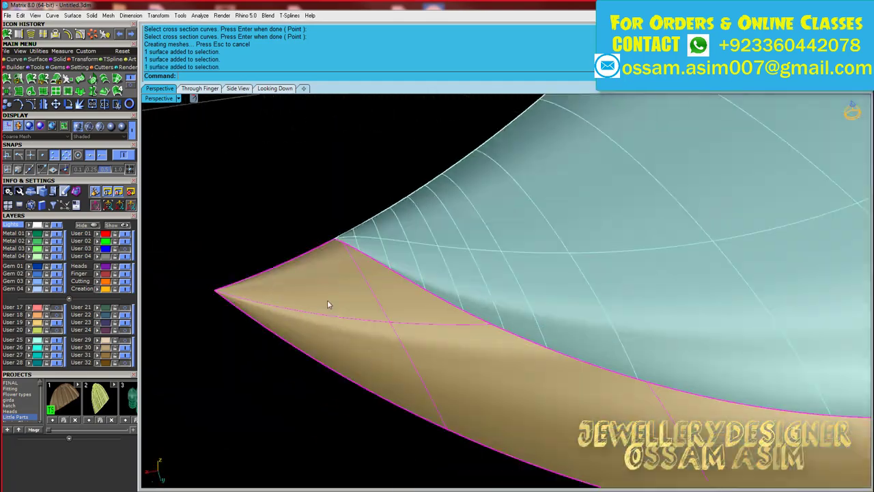
{"action": "right_click_drag", "start_coordinate": [328, 303], "coordinate": [283, 205]}
{"action": "scroll", "coordinate": [142, 349], "scroll_direction": "up", "scroll_amount": 3}
{"action": "scroll", "coordinate": [437, 287], "scroll_direction": "down", "scroll_amount": 5}
{"action": "left_click_drag", "start_coordinate": [478, 308], "coordinate": [411, 261]}
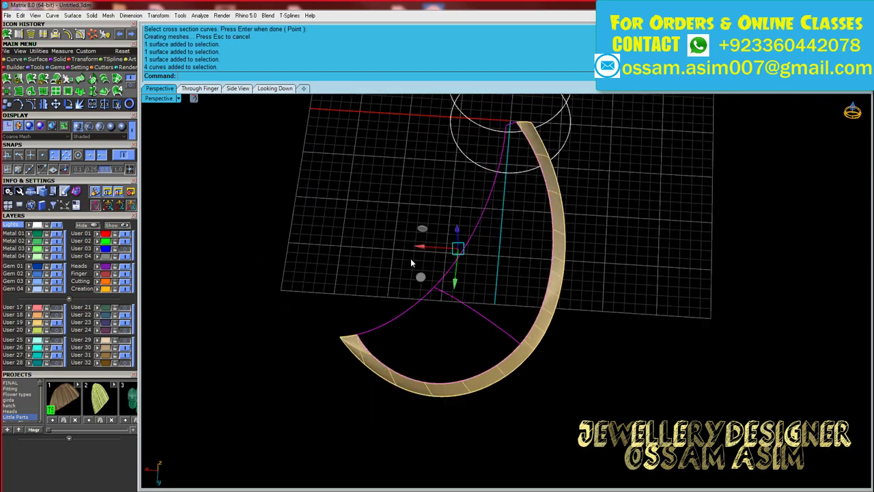
{"action": "key", "text": "Escape"}
{"action": "right_click_drag", "start_coordinate": [394, 242], "coordinate": [423, 260]}
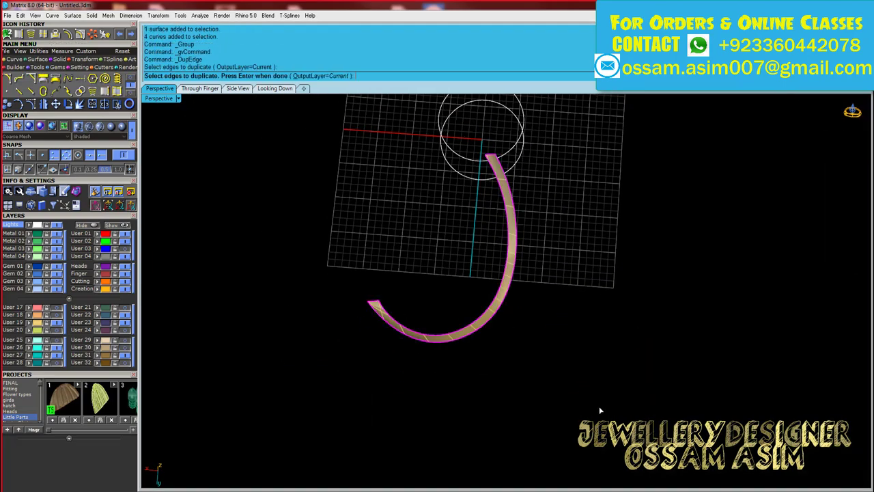
Step: Duplicate the band's edges as curves and make a first sweep along the rails
{"action": "scroll", "coordinate": [552, 172], "scroll_direction": "up", "scroll_amount": 3}
{"action": "key", "text": "Return"}
{"action": "scroll", "coordinate": [478, 321], "scroll_direction": "down", "scroll_amount": 3}
{"action": "right_click_drag", "start_coordinate": [478, 322], "coordinate": [367, 355]}
{"action": "left_click", "coordinate": [382, 368]}
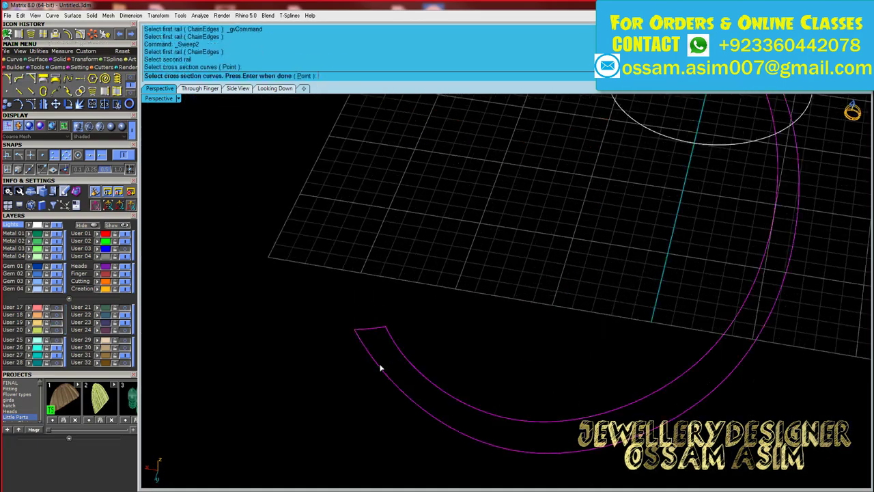
{"action": "key", "text": "Return"}
{"action": "right_click_drag", "start_coordinate": [505, 254], "coordinate": [756, 153]}
Step: Undo the trial sweep and rebuild the edge curve to 5 points, degree 3
{"action": "key", "text": "Return"}
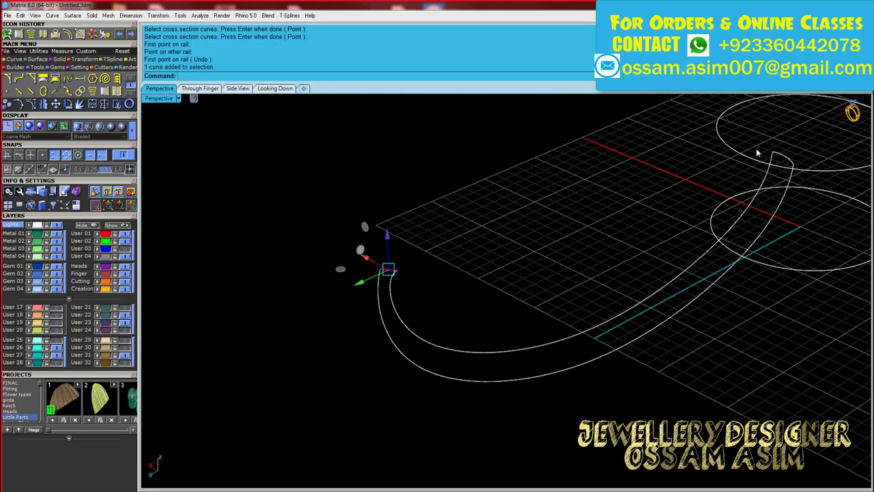
{"action": "key", "text": "ctrl+z"}
{"action": "key", "text": "ctrl+y"}
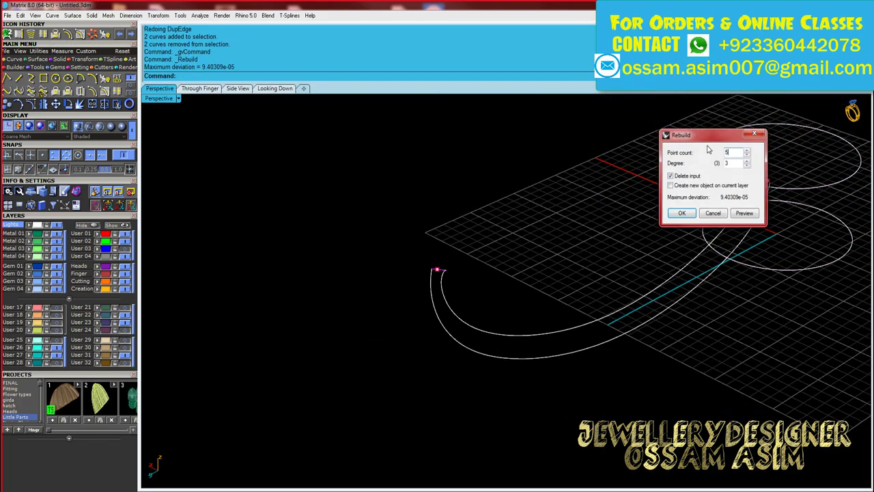
{"action": "left_click", "coordinate": [681, 213]}
{"action": "right_click_drag", "start_coordinate": [655, 226], "coordinate": [495, 430]}
{"action": "key", "text": "Escape"}
{"action": "right_click_drag", "start_coordinate": [672, 154], "coordinate": [615, 136]}
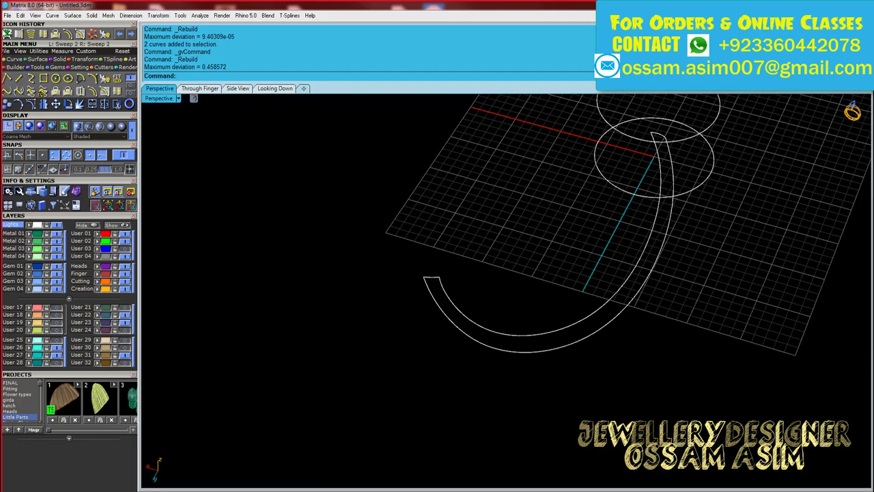
Step: Sweep the J-shaped band along both rails with the cross section and two slash-point pairs
{"action": "left_click", "coordinate": [430, 280]}
{"action": "key", "text": "Return"}
{"action": "left_click", "coordinate": [552, 367]}
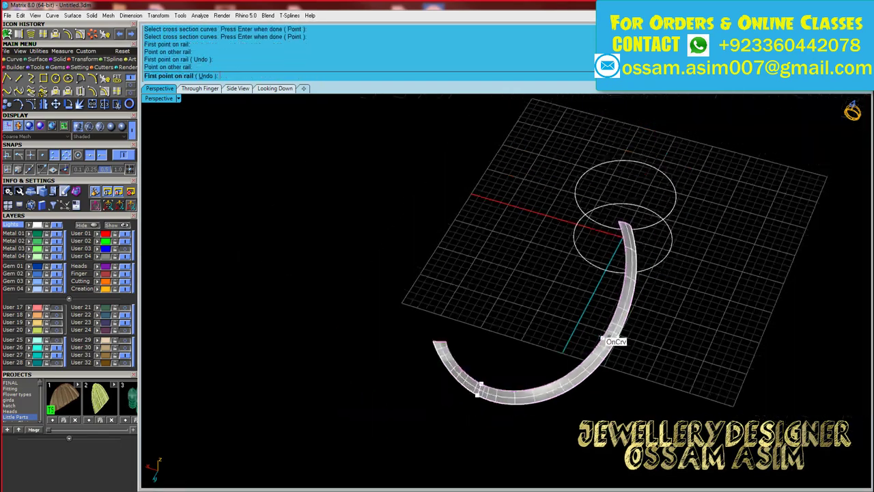
{"action": "left_click", "coordinate": [571, 383]}
{"action": "right_click_drag", "start_coordinate": [561, 414], "coordinate": [589, 373]}
{"action": "left_click", "coordinate": [589, 373]}
{"action": "scroll", "coordinate": [590, 372], "scroll_direction": "up", "scroll_amount": 3}
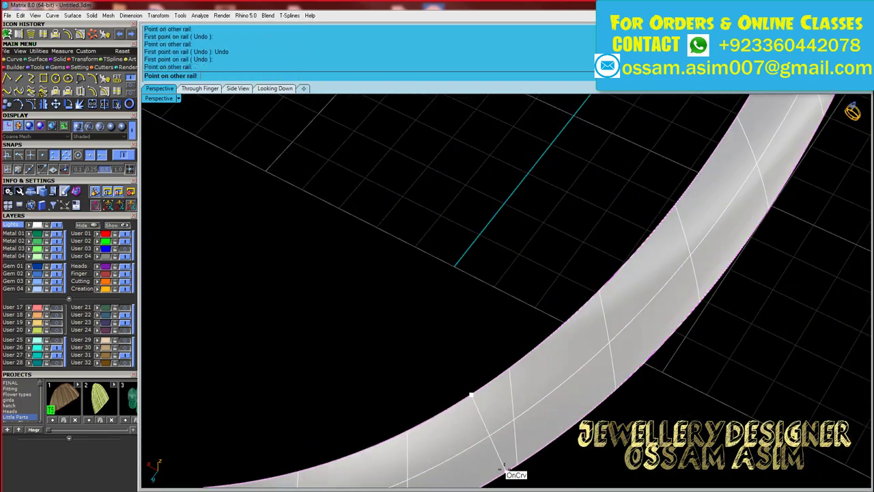
{"action": "left_click", "coordinate": [585, 400]}
{"action": "key", "text": "Return"}
{"action": "left_click", "coordinate": [234, 308]}
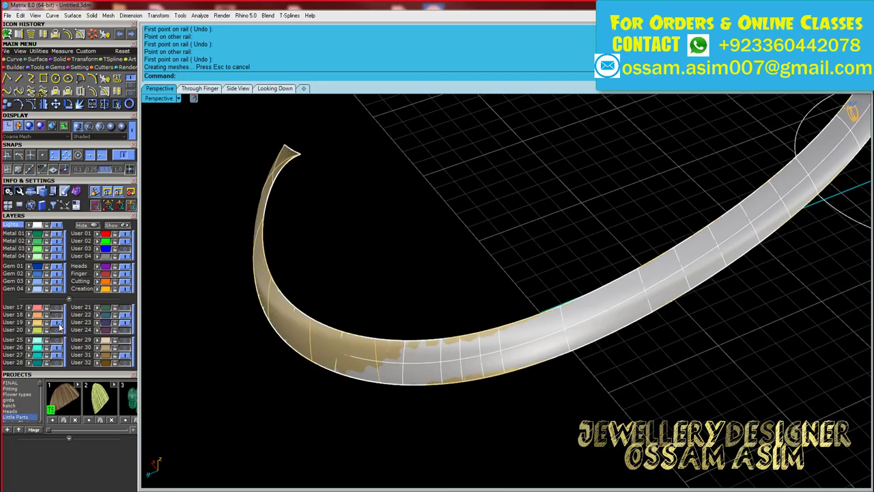
Step: Inspect the new swept ring band from several angles and select it
{"action": "scroll", "coordinate": [469, 351], "scroll_direction": "up", "scroll_amount": 3}
{"action": "right_click_drag", "start_coordinate": [343, 308], "coordinate": [410, 287]}
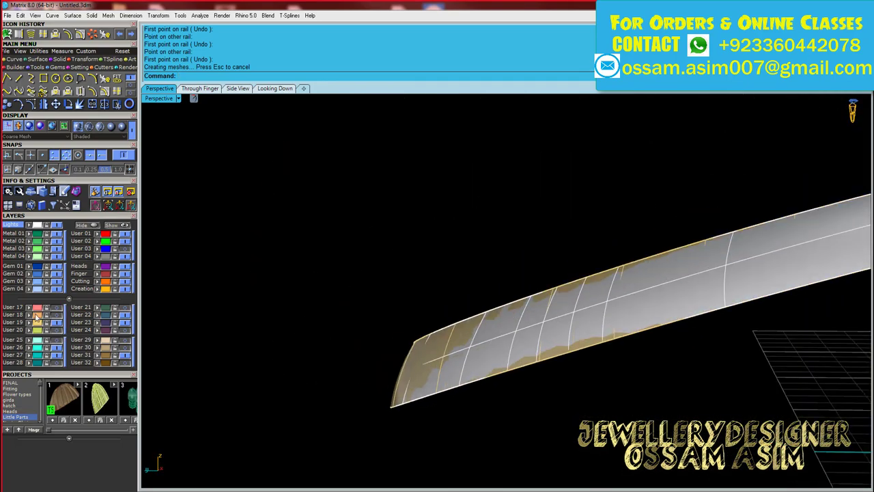
{"action": "scroll", "coordinate": [400, 289], "scroll_direction": "down", "scroll_amount": 5}
{"action": "right_click_drag", "start_coordinate": [382, 357], "coordinate": [386, 328]}
{"action": "right_click_drag", "start_coordinate": [798, 357], "coordinate": [422, 274]}
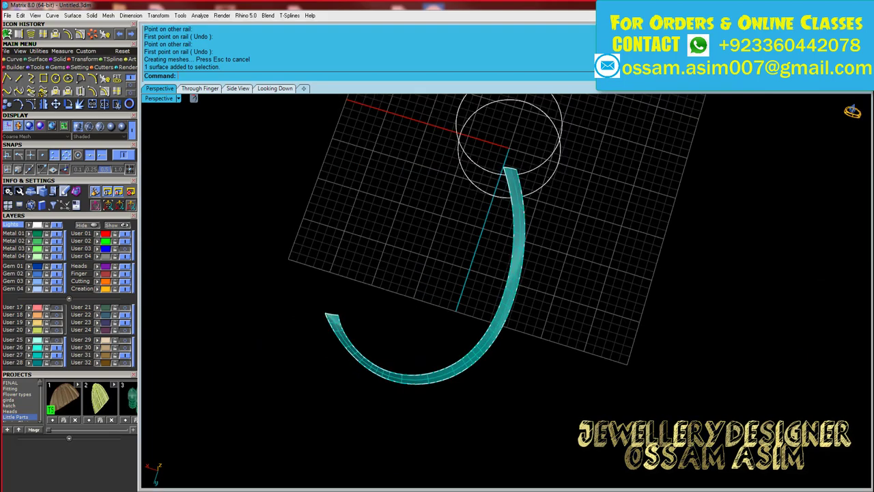
{"action": "scroll", "coordinate": [529, 223], "scroll_direction": "up", "scroll_amount": 3}
{"action": "mouse_move", "coordinate": [529, 223]}
{"action": "right_mouse_down"}
{"action": "mouse_move", "coordinate": [496, 287]}
{"action": "mouse_move", "coordinate": [392, 399]}
{"action": "mouse_move", "coordinate": [376, 299]}
{"action": "mouse_move", "coordinate": [336, 264]}
{"action": "right_mouse_up"}
{"action": "scroll", "coordinate": [341, 261], "scroll_direction": "down", "scroll_amount": 2}
{"action": "left_click", "coordinate": [502, 292]}
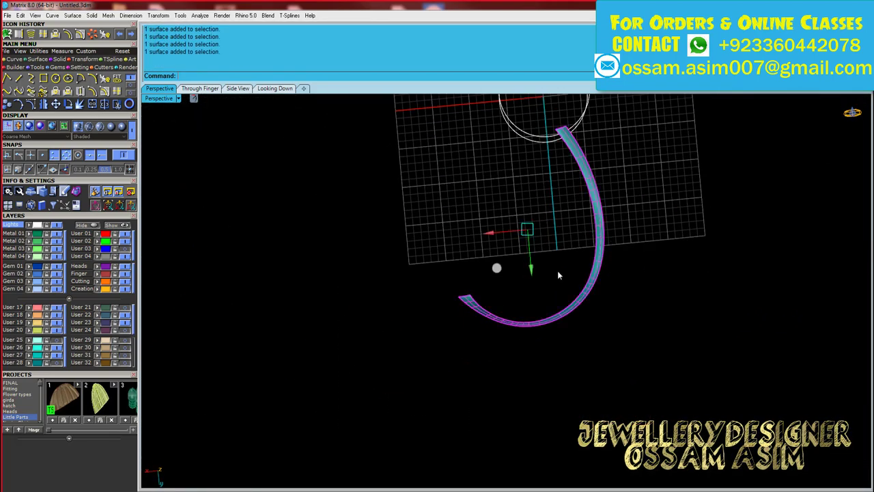
Step: Orbit around the ring band to check it and select it
{"action": "mouse_move", "coordinate": [558, 276]}
{"action": "right_mouse_down"}
{"action": "mouse_move", "coordinate": [447, 192]}
{"action": "mouse_move", "coordinate": [474, 277]}
{"action": "mouse_move", "coordinate": [356, 475]}
{"action": "right_mouse_up"}
{"action": "left_click_drag", "start_coordinate": [356, 475], "coordinate": [708, 144]}
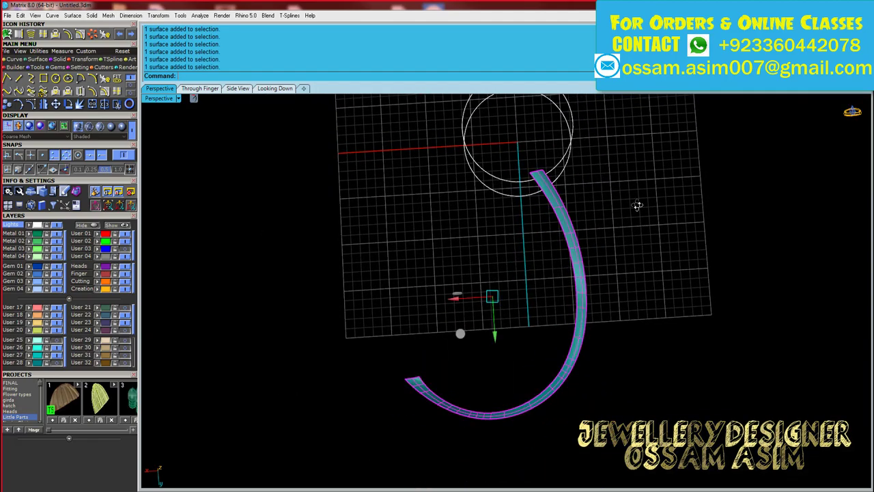
{"action": "mouse_move", "coordinate": [636, 205]}
{"action": "right_mouse_down"}
{"action": "mouse_move", "coordinate": [581, 277]}
{"action": "mouse_move", "coordinate": [615, 291]}
{"action": "right_mouse_up"}
{"action": "scroll", "coordinate": [645, 202], "scroll_direction": "up", "scroll_amount": 3}
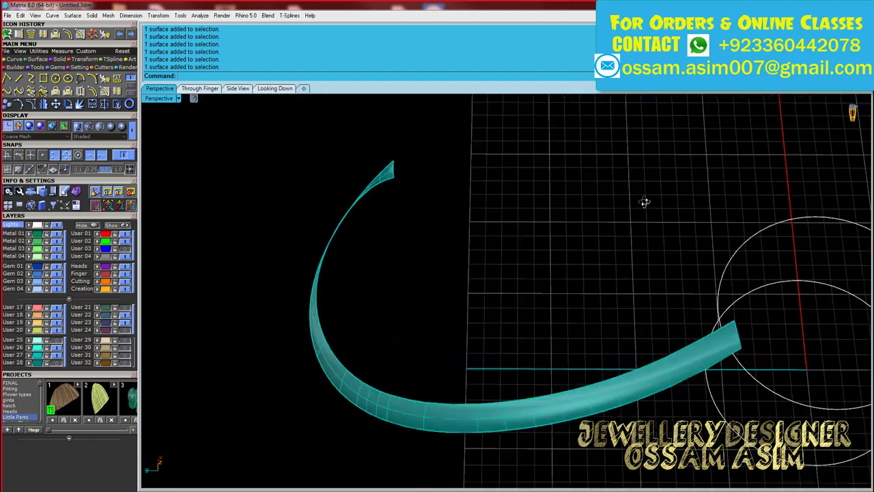
{"action": "mouse_move", "coordinate": [645, 202]}
{"action": "right_mouse_down"}
{"action": "mouse_move", "coordinate": [631, 312]}
{"action": "mouse_move", "coordinate": [645, 258]}
{"action": "mouse_move", "coordinate": [656, 276]}
{"action": "mouse_move", "coordinate": [669, 238]}
{"action": "mouse_move", "coordinate": [668, 330]}
{"action": "right_mouse_up"}
{"action": "left_click", "coordinate": [655, 276]}
{"action": "scroll", "coordinate": [171, 301], "scroll_direction": "down", "scroll_amount": 3}
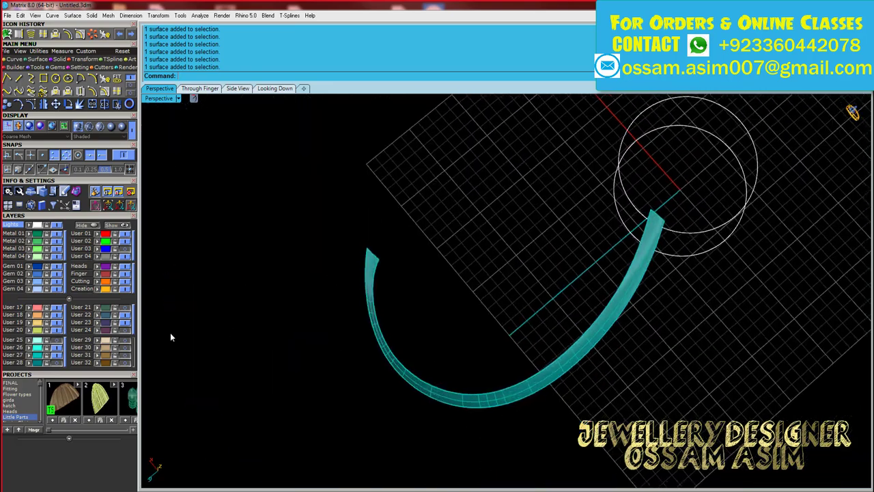
{"action": "right_click_drag", "start_coordinate": [171, 300], "coordinate": [456, 327]}
Step: From the top view, select the petal surfaces and circle, then return to Perspective
{"action": "left_click", "coordinate": [274, 89]}
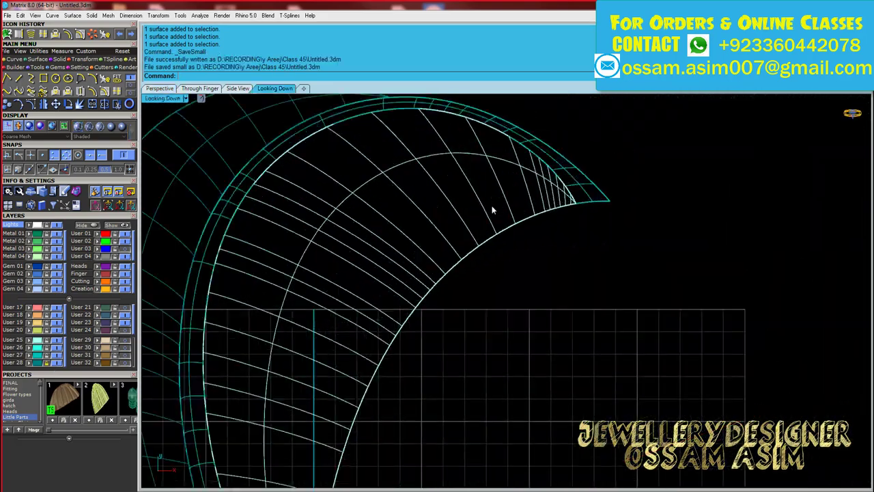
{"action": "left_click", "coordinate": [488, 219]}
{"action": "scroll", "coordinate": [512, 238], "scroll_direction": "up", "scroll_amount": 3}
{"action": "scroll", "coordinate": [394, 284], "scroll_direction": "up", "scroll_amount": 2}
{"action": "scroll", "coordinate": [395, 283], "scroll_direction": "down", "scroll_amount": 3}
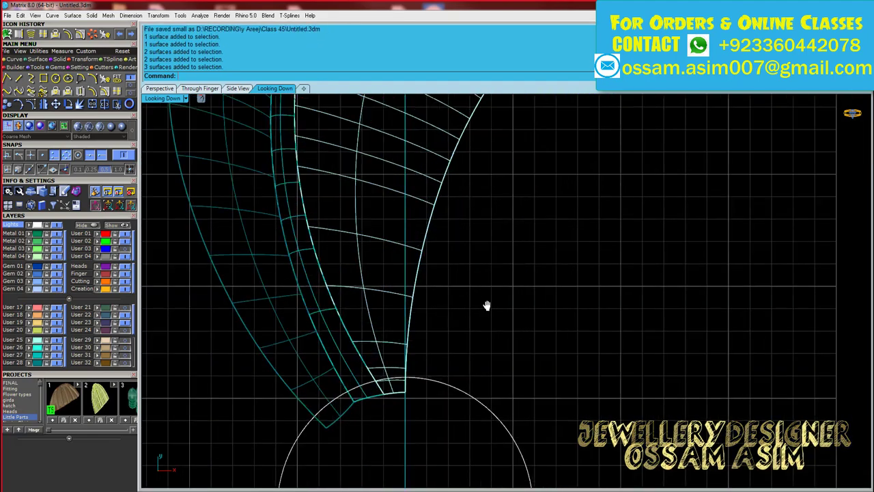
{"action": "scroll", "coordinate": [486, 250], "scroll_direction": "down", "scroll_amount": 3}
{"action": "left_click", "coordinate": [494, 433]}
{"action": "key", "text": "ctrl+Tab"}
{"action": "scroll", "coordinate": [478, 381], "scroll_direction": "up", "scroll_amount": 2}
Step: Draw the dome's profile arc and display its control points
{"action": "right_click_drag", "start_coordinate": [449, 367], "coordinate": [425, 232]}
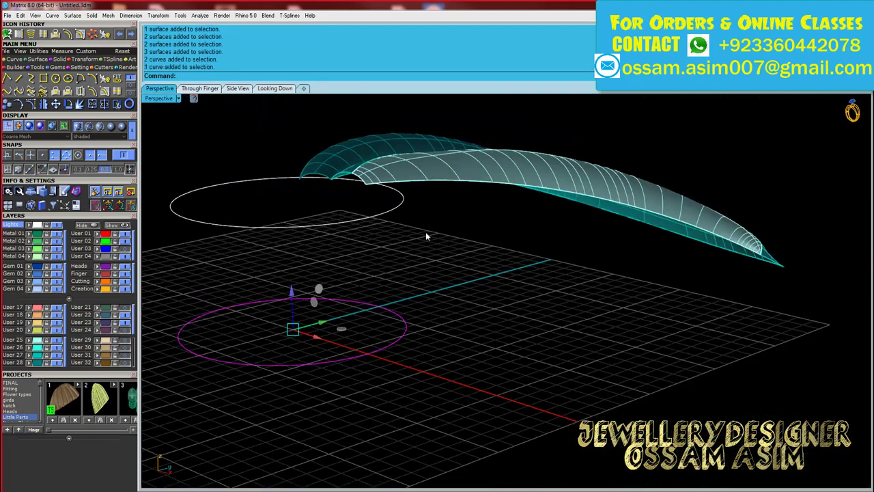
{"action": "left_click", "coordinate": [18, 103]}
{"action": "key", "text": "ctrl+Tab"}
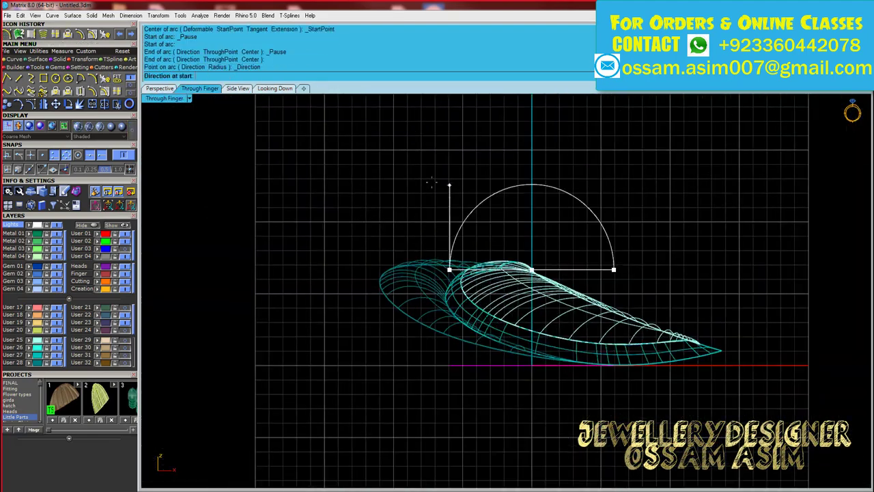
{"action": "left_click", "coordinate": [450, 127]}
{"action": "key", "text": "F10"}
{"action": "left_click_drag", "start_coordinate": [242, 146], "coordinate": [712, 326]}
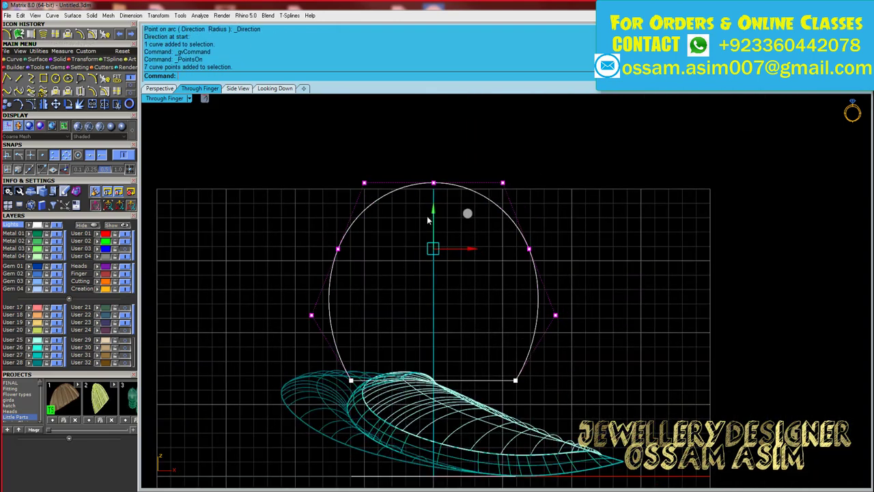
Step: Rebuild the profile curve and rail-revolve it around the circle into the center dome
{"action": "scroll", "coordinate": [410, 241], "scroll_direction": "up", "scroll_amount": 2}
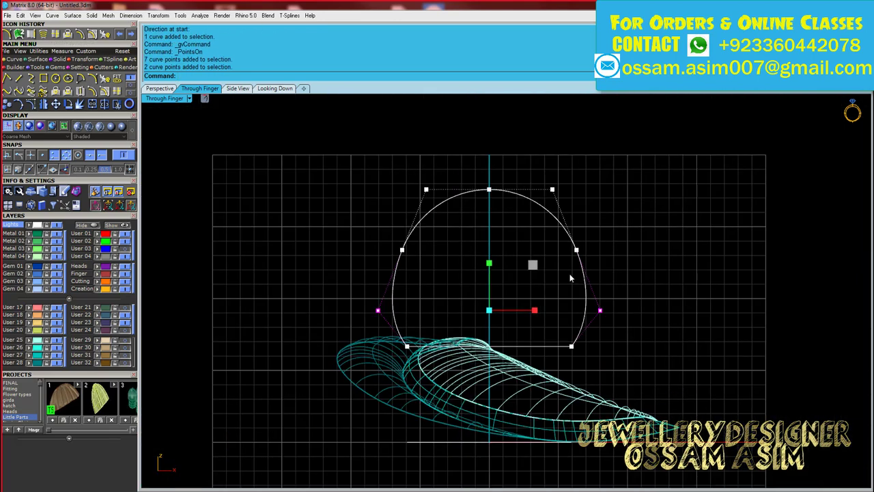
{"action": "key", "text": "Escape"}
{"action": "scroll", "coordinate": [443, 222], "scroll_direction": "down", "scroll_amount": 2}
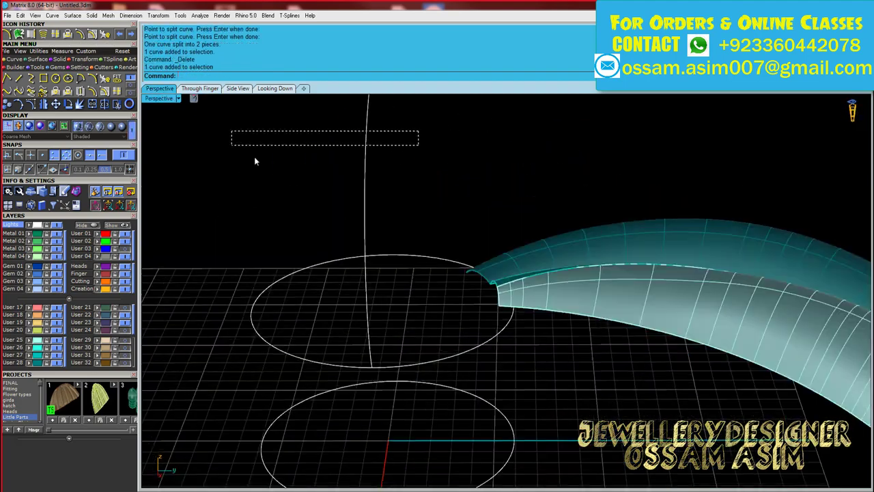
{"action": "left_click", "coordinate": [682, 213]}
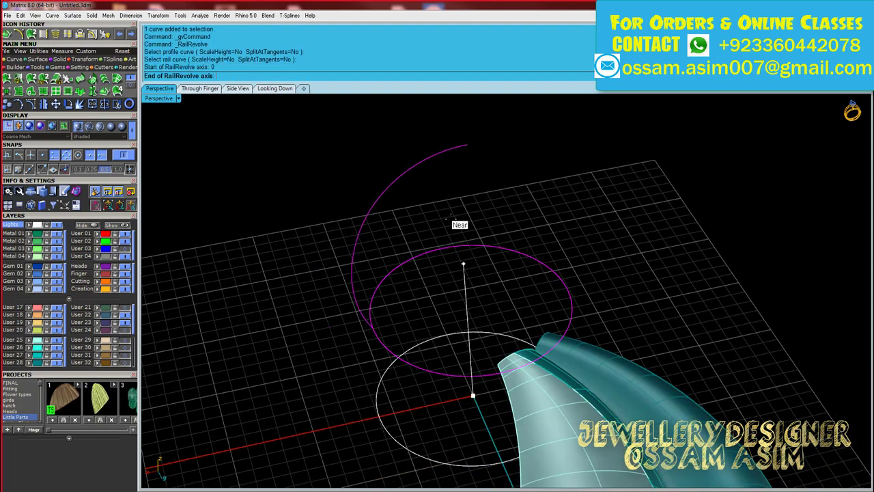
{"action": "left_click", "coordinate": [451, 216]}
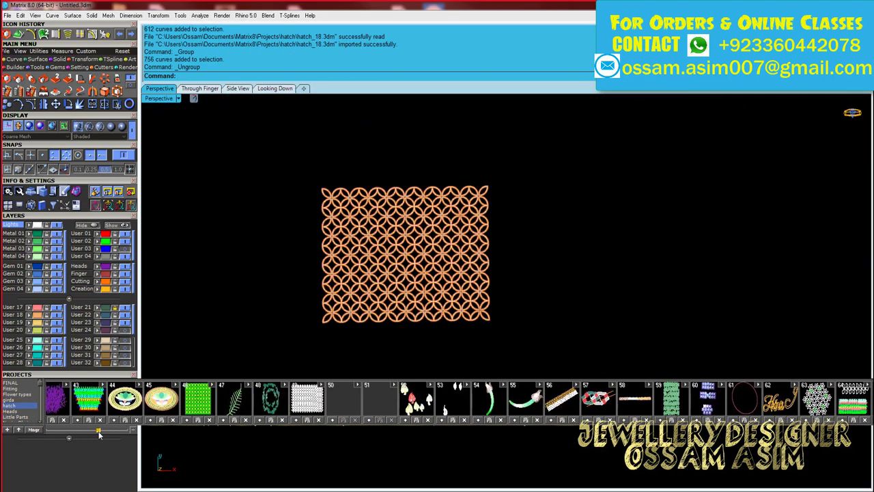
Step: Import the hatch_49 fish-scale lattice and drag in the interlocking-circle lattice from the top view
{"action": "left_click_drag", "start_coordinate": [101, 430], "coordinate": [110, 432]}
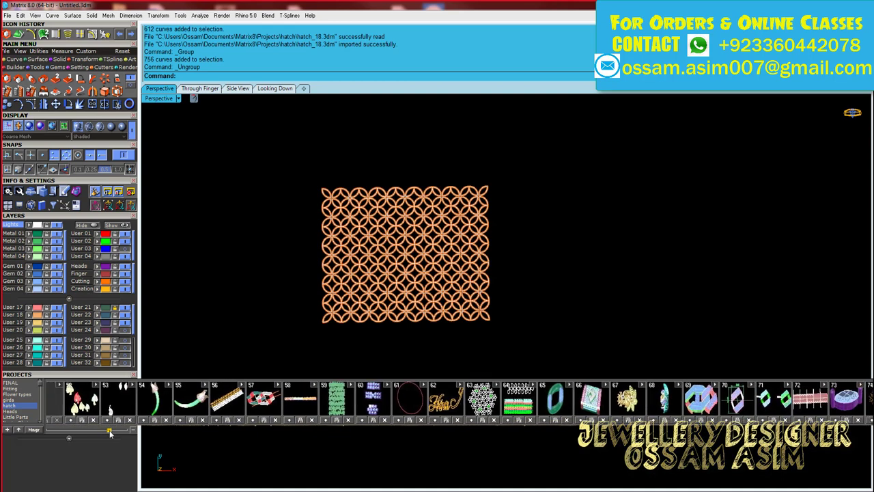
{"action": "scroll", "coordinate": [512, 386], "scroll_direction": "down", "scroll_amount": 2}
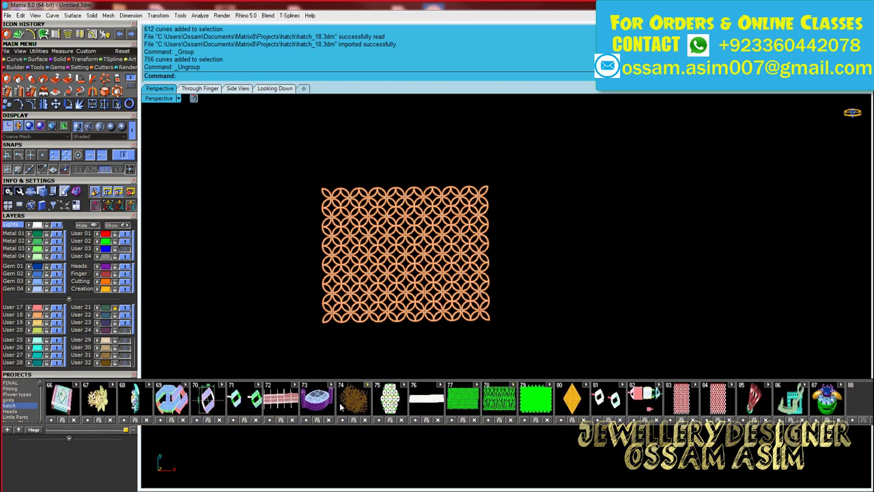
{"action": "left_click_drag", "start_coordinate": [128, 430], "coordinate": [97, 427]}
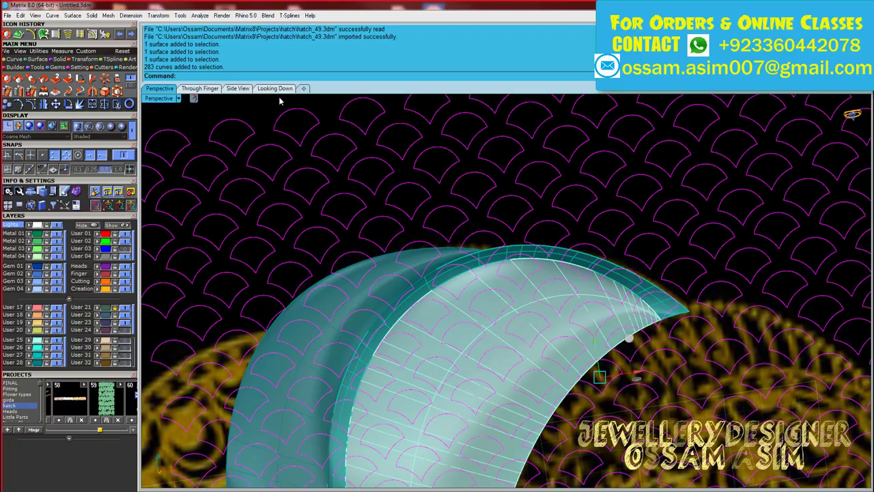
{"action": "left_click", "coordinate": [274, 88]}
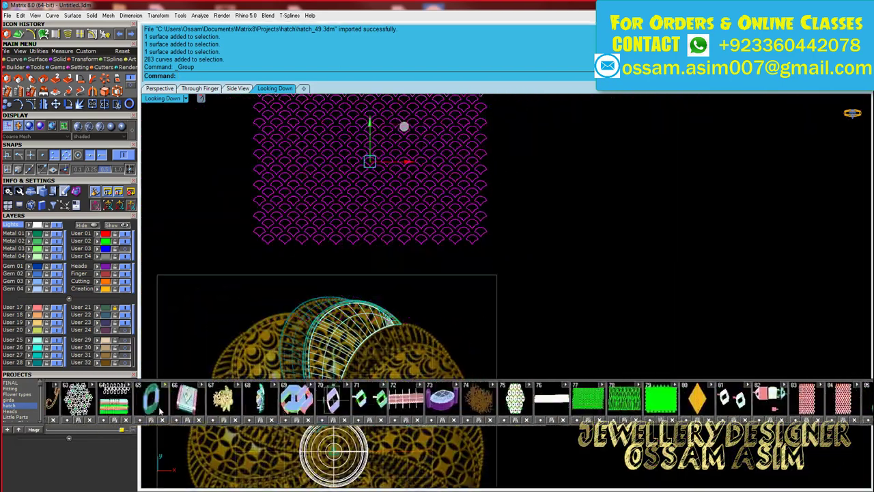
{"action": "scroll", "coordinate": [159, 409], "scroll_direction": "up", "scroll_amount": 5}
{"action": "scroll", "coordinate": [96, 431], "scroll_direction": "up", "scroll_amount": 5}
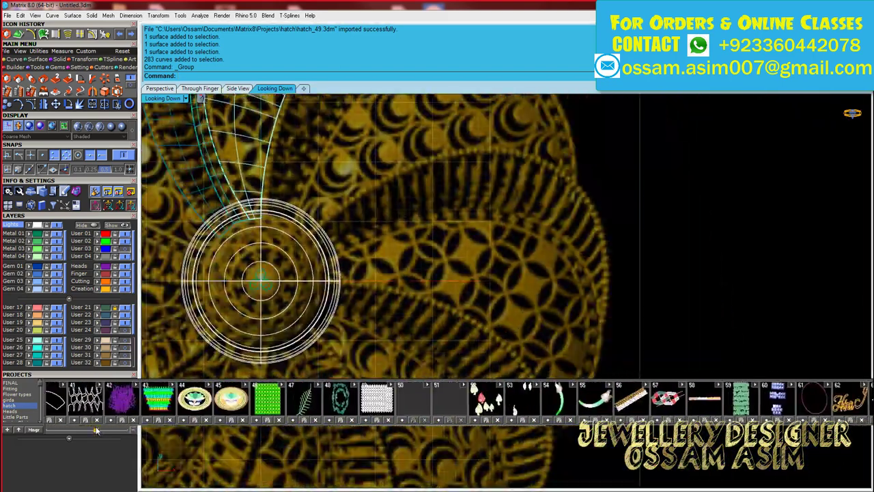
{"action": "scroll", "coordinate": [77, 427], "scroll_direction": "down", "scroll_amount": 3}
{"action": "left_click_drag", "start_coordinate": [77, 403], "coordinate": [725, 394]}
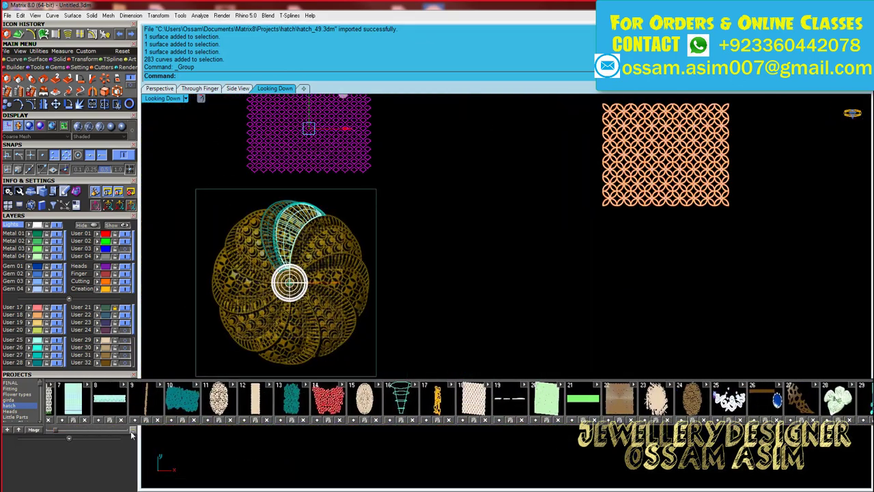
{"action": "scroll", "coordinate": [410, 328], "scroll_direction": "up", "scroll_amount": 5}
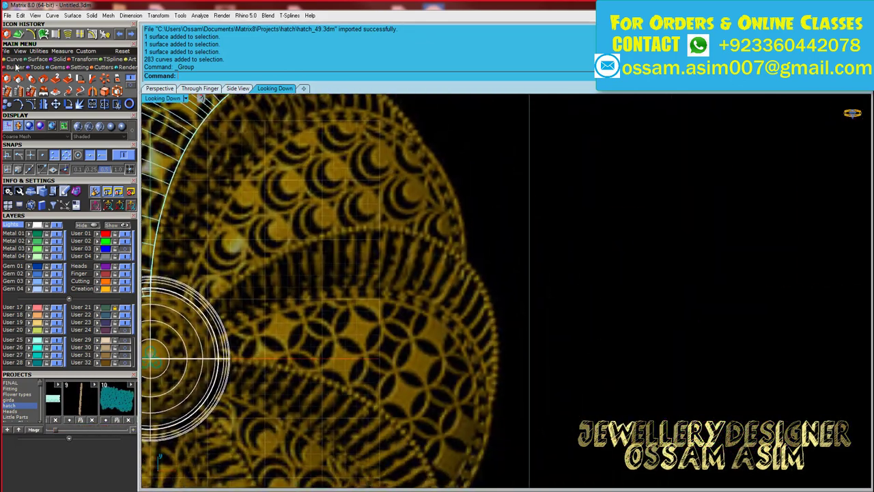
Step: Draw a diameter-3 circle beside the pendant
{"action": "left_click", "coordinate": [55, 77]}
{"action": "type", "text": "3"}
{"action": "key", "text": "Return"}
{"action": "scroll", "coordinate": [567, 314], "scroll_direction": "down", "scroll_amount": 2}
{"action": "scroll", "coordinate": [581, 315], "scroll_direction": "down", "scroll_amount": 2}
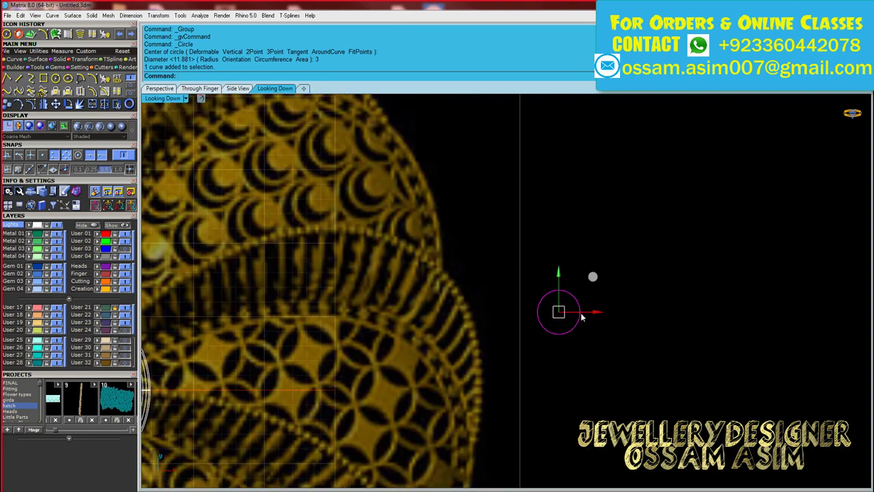
{"action": "key", "text": "Escape"}
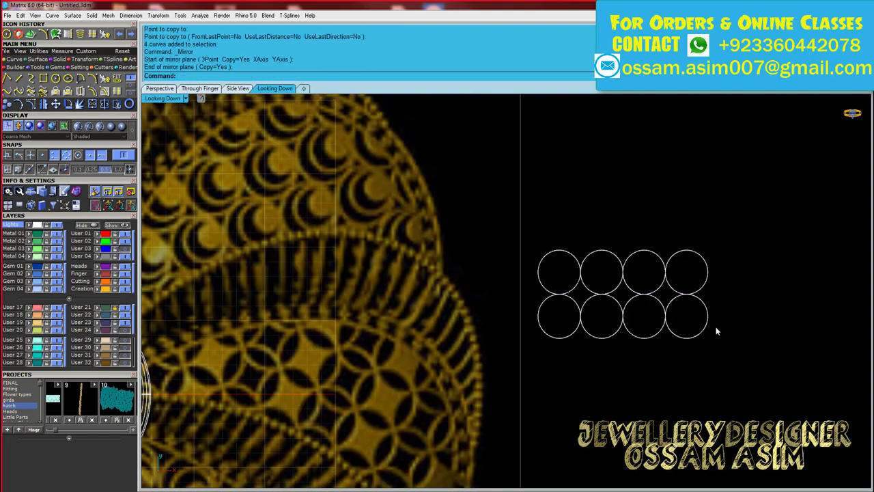
Step: Copy the circle into a 2×4 grid plus a staggered row of four between the rows
{"action": "left_click", "coordinate": [20, 104]}
{"action": "left_click", "coordinate": [539, 316]}
{"action": "scroll", "coordinate": [539, 316], "scroll_direction": "up", "scroll_amount": 1}
{"action": "scroll", "coordinate": [574, 301], "scroll_direction": "up", "scroll_amount": 2}
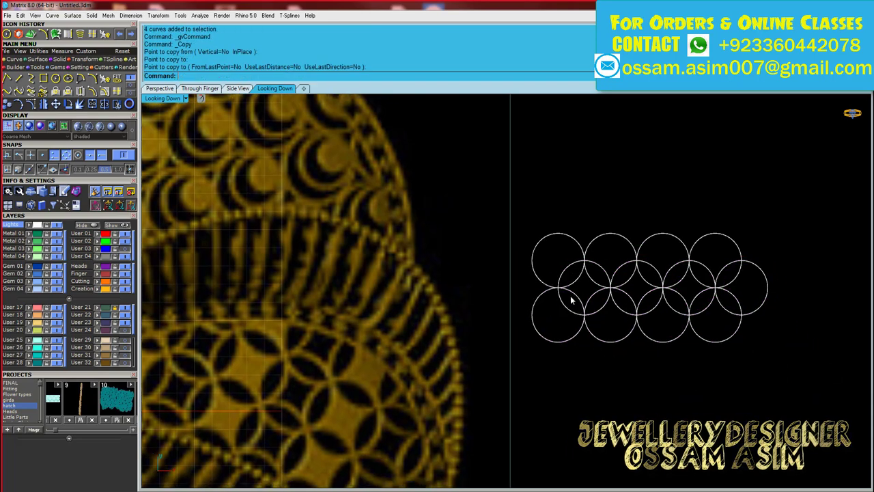
{"action": "scroll", "coordinate": [615, 287], "scroll_direction": "up", "scroll_amount": 2}
{"action": "left_click", "coordinate": [611, 314]}
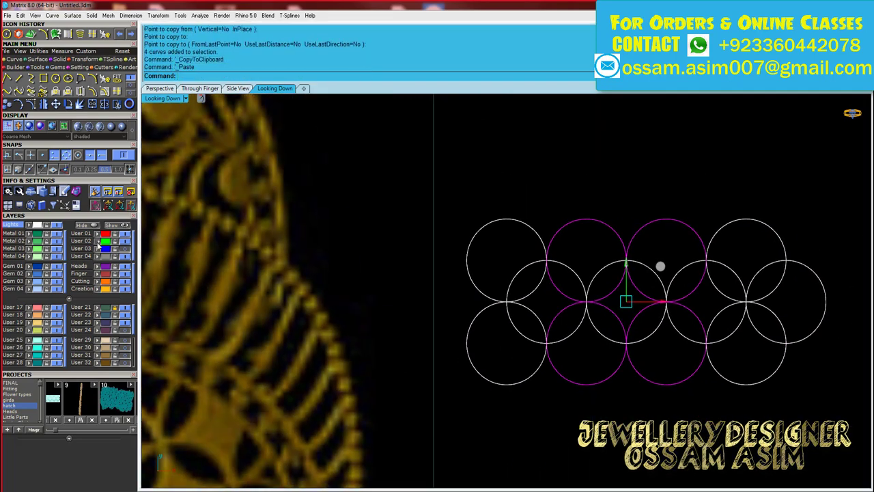
{"action": "scroll", "coordinate": [613, 260], "scroll_direction": "up", "scroll_amount": 2}
{"action": "left_click", "coordinate": [613, 260]}
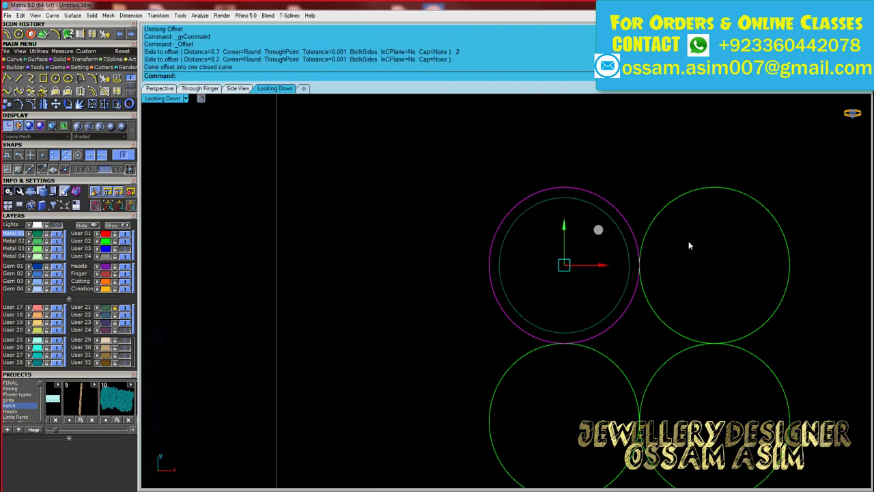
Step: Trim a plane over the middle circles into a four-pointed star surface
{"action": "scroll", "coordinate": [560, 231], "scroll_direction": "up", "scroll_amount": 3}
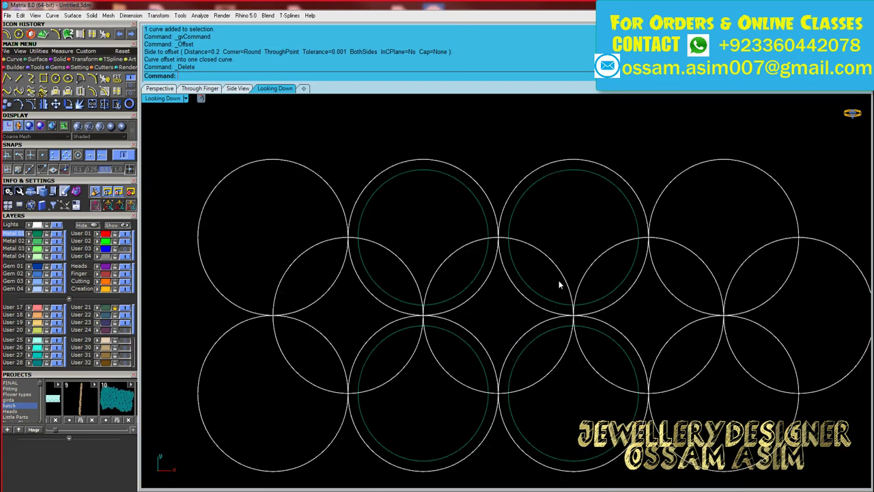
{"action": "scroll", "coordinate": [519, 262], "scroll_direction": "up", "scroll_amount": 1}
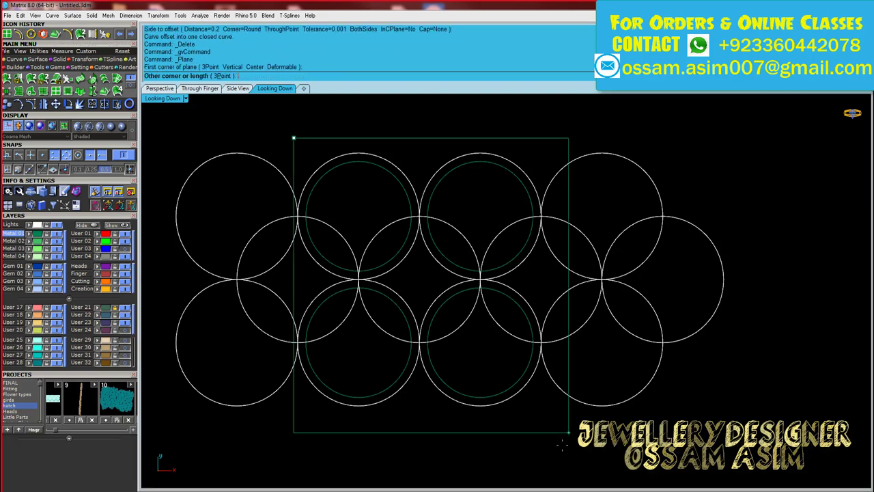
{"action": "left_click", "coordinate": [99, 127]}
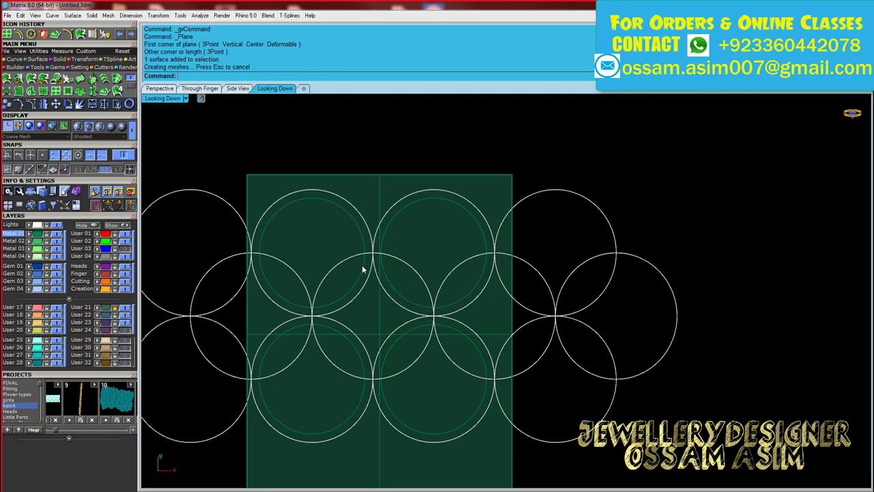
{"action": "left_click", "coordinate": [390, 207]}
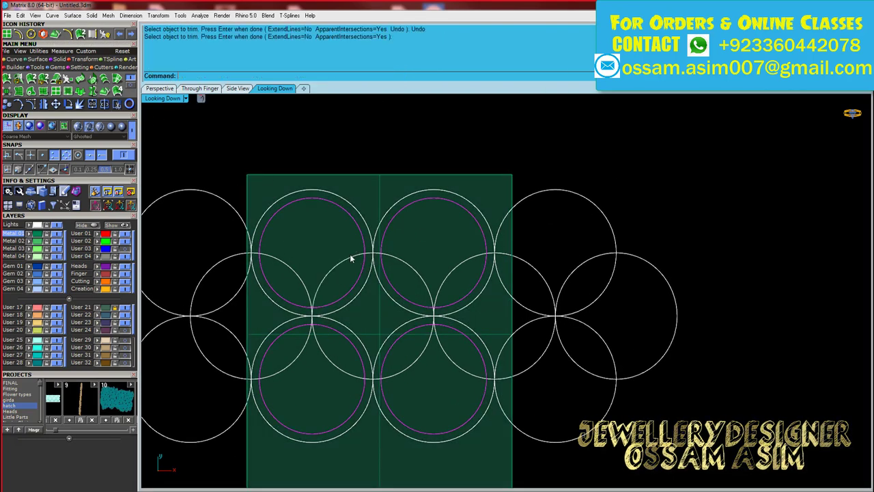
{"action": "left_click", "coordinate": [394, 263]}
{"action": "left_click", "coordinate": [445, 285]}
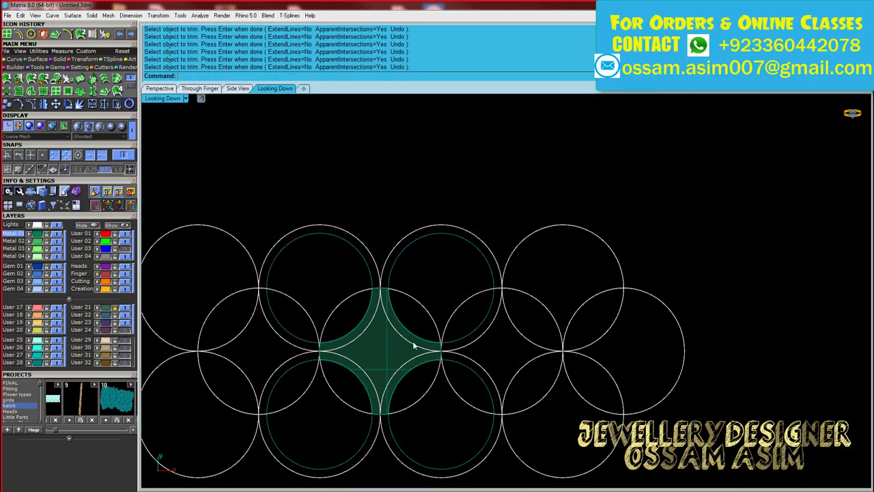
{"action": "key", "text": "Return"}
Step: Delete the two helper circles around the star
{"action": "left_click", "coordinate": [373, 249]}
{"action": "left_click", "coordinate": [445, 363], "text": "ctrl"}
{"action": "key", "text": "Delete"}
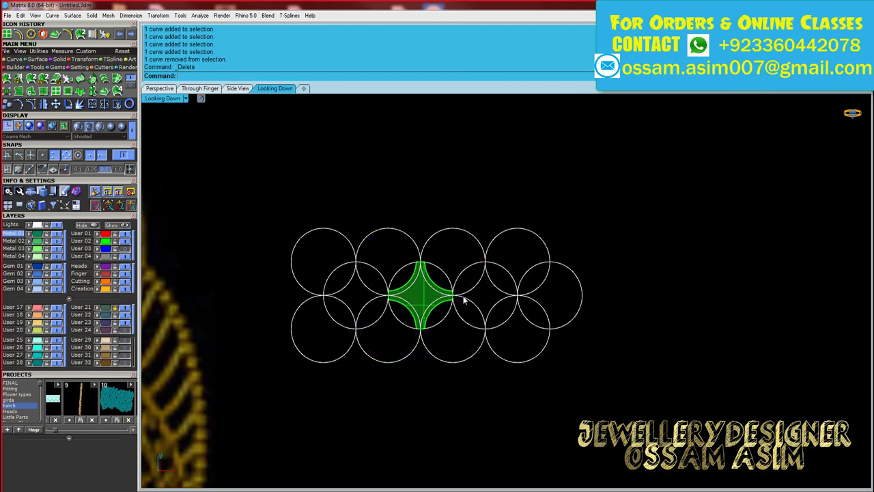
{"action": "scroll", "coordinate": [445, 342], "scroll_direction": "down", "scroll_amount": 3}
Step: Copy the star surface two circles to the right
{"action": "left_click", "coordinate": [393, 230]}
{"action": "scroll", "coordinate": [410, 260], "scroll_direction": "up", "scroll_amount": 2}
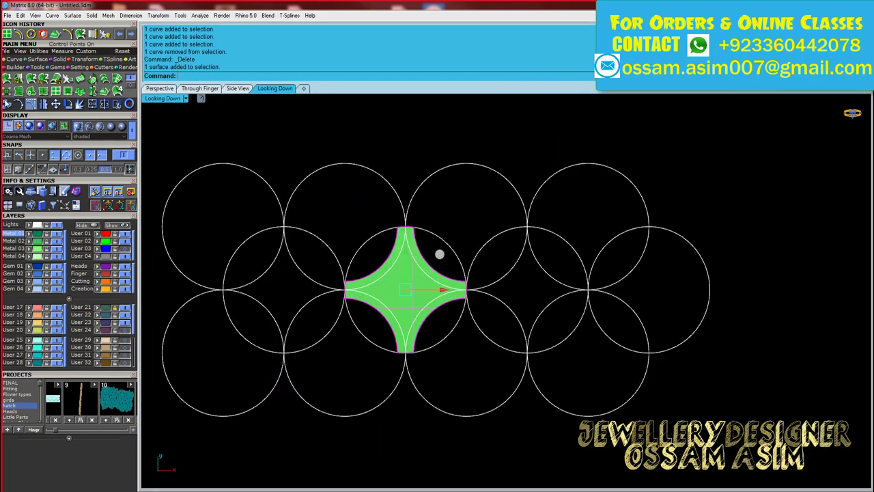
{"action": "left_click", "coordinate": [405, 289]}
{"action": "left_click", "coordinate": [652, 290]}
{"action": "key", "text": "Return"}
{"action": "scroll", "coordinate": [517, 322], "scroll_direction": "down", "scroll_amount": 3}
Step: Delete the two blocks of leftover circles from the lattice
{"action": "scroll", "coordinate": [512, 335], "scroll_direction": "down", "scroll_amount": 2}
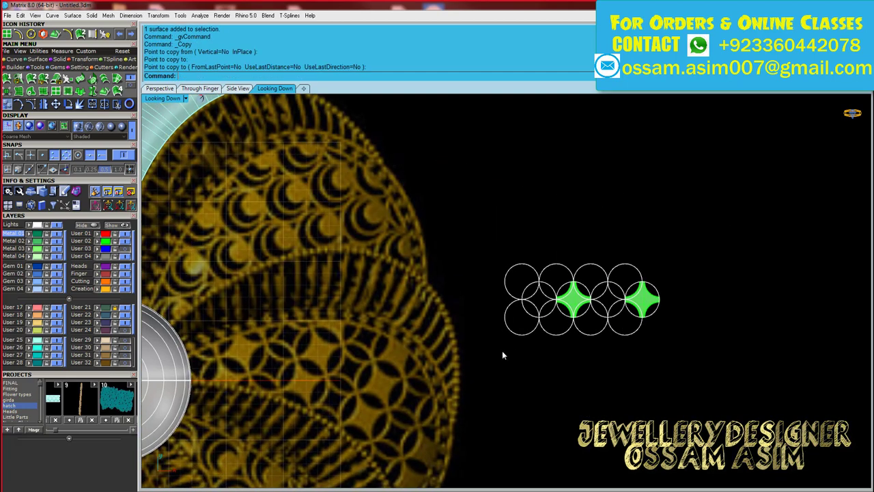
{"action": "scroll", "coordinate": [479, 328], "scroll_direction": "up", "scroll_amount": 1}
{"action": "left_click_drag", "start_coordinate": [584, 291], "coordinate": [484, 279]}
{"action": "key", "text": "Delete"}
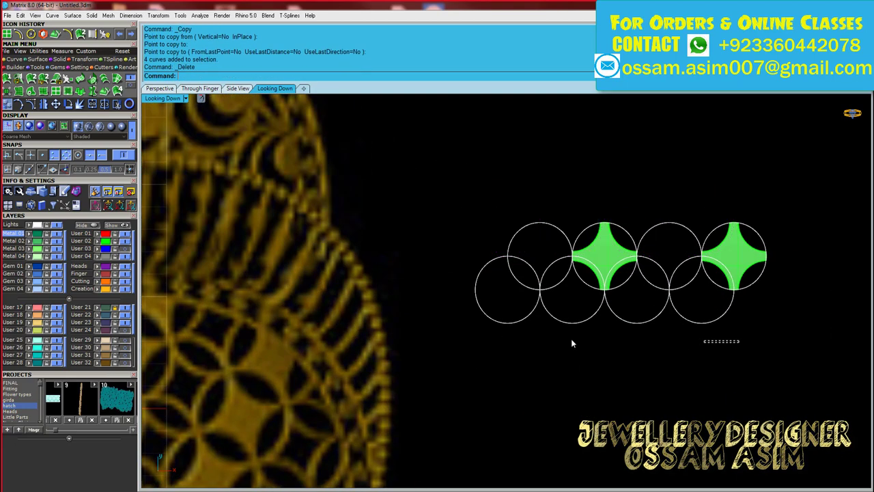
{"action": "left_click_drag", "start_coordinate": [724, 341], "coordinate": [572, 343]}
{"action": "key", "text": "Delete"}
Step: Copy the remaining circle row below the originals, undoing the misplaced copy and repeating it
{"action": "scroll", "coordinate": [650, 274], "scroll_direction": "up", "scroll_amount": 2}
{"action": "left_click", "coordinate": [650, 273]}
{"action": "scroll", "coordinate": [705, 292], "scroll_direction": "down", "scroll_amount": 1}
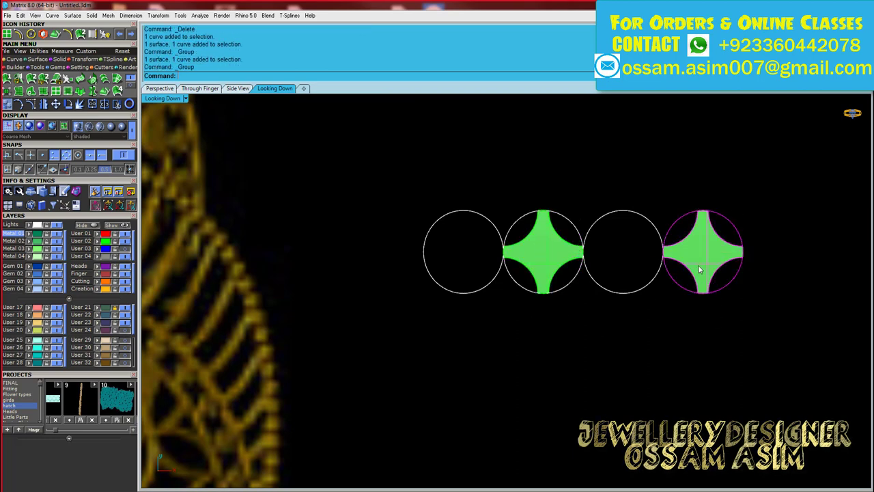
{"action": "left_click", "coordinate": [5, 104]}
{"action": "left_click", "coordinate": [424, 251]}
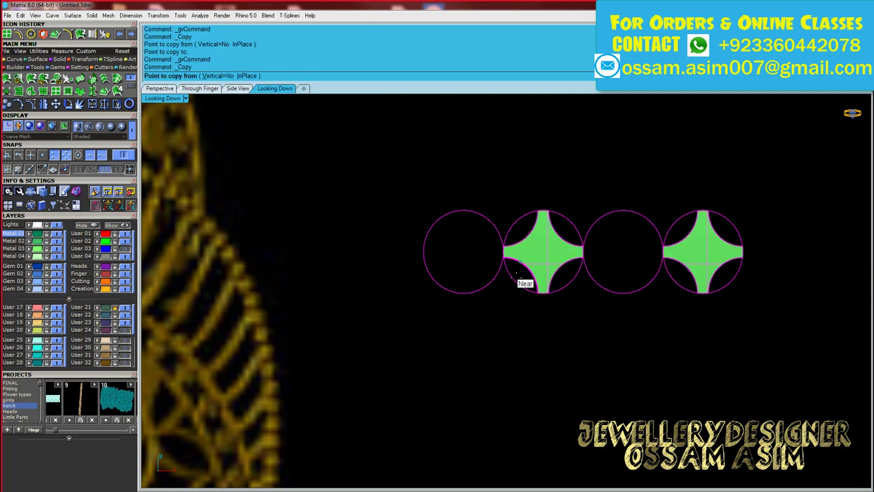
{"action": "left_click", "coordinate": [517, 273]}
{"action": "left_click", "coordinate": [554, 303]}
{"action": "key", "text": "Return"}
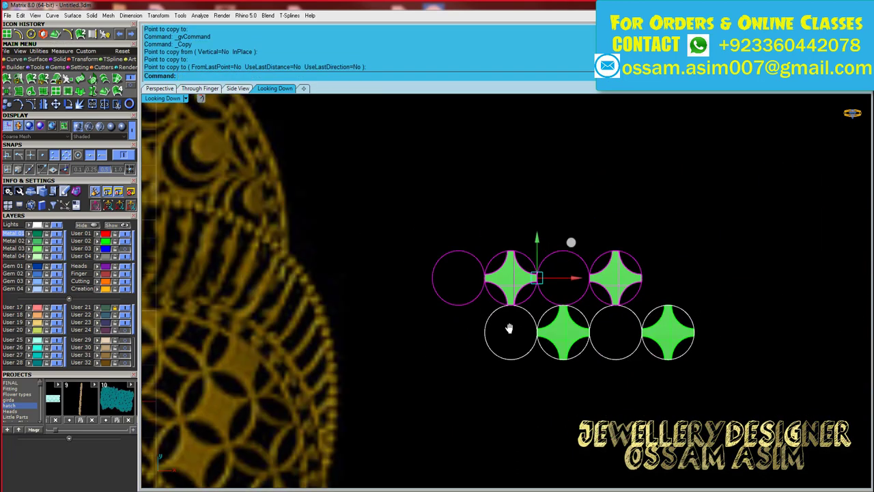
{"action": "key", "text": "ctrl+z"}
{"action": "key", "text": "Return"}
Step: Finish placing the staggered row copy
{"action": "scroll", "coordinate": [422, 252], "scroll_direction": "up", "scroll_amount": 2}
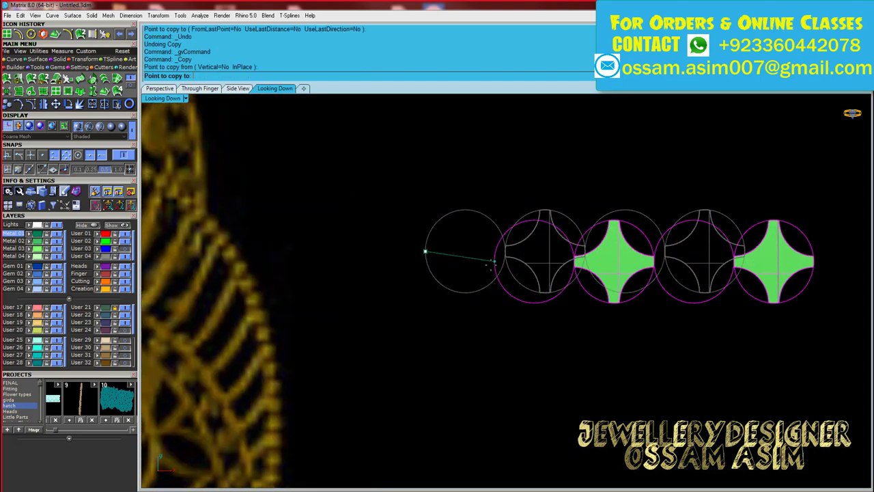
{"action": "scroll", "coordinate": [463, 293], "scroll_direction": "down", "scroll_amount": 2}
{"action": "scroll", "coordinate": [462, 292], "scroll_direction": "up", "scroll_amount": 3}
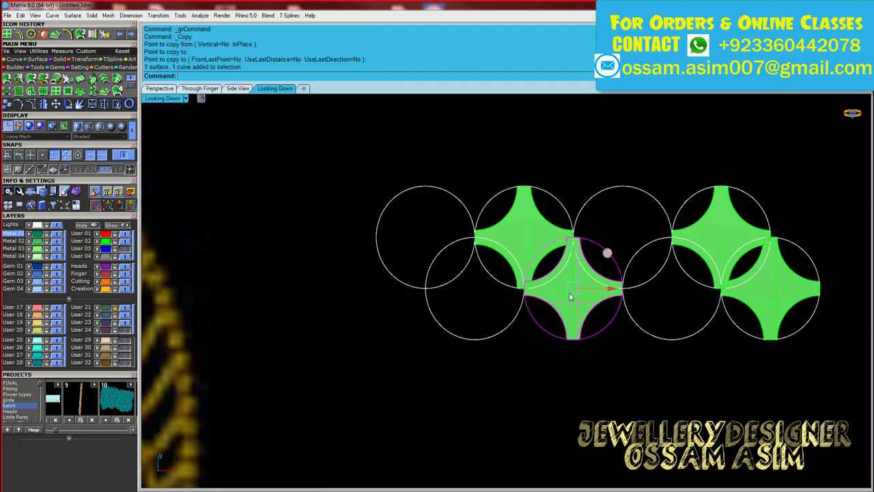
{"action": "scroll", "coordinate": [569, 292], "scroll_direction": "up", "scroll_amount": 2}
{"action": "key", "text": "Escape"}
{"action": "scroll", "coordinate": [543, 193], "scroll_direction": "down", "scroll_amount": 2}
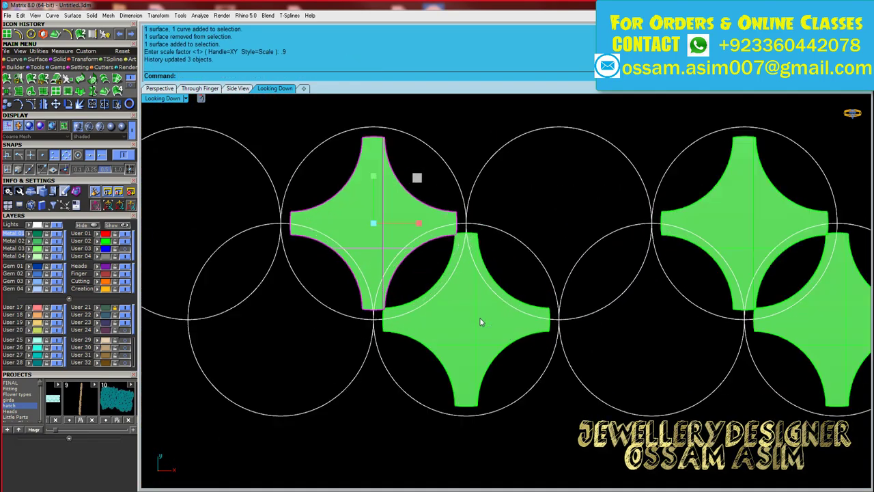
{"action": "scroll", "coordinate": [478, 302], "scroll_direction": "down", "scroll_amount": 3}
Step: Copy the lower row of circles and stars from a circle's bottom point
{"action": "left_click", "coordinate": [478, 302]}
{"action": "left_click", "coordinate": [430, 319]}
{"action": "scroll", "coordinate": [430, 319], "scroll_direction": "up", "scroll_amount": 1}
{"action": "scroll", "coordinate": [430, 319], "scroll_direction": "up", "scroll_amount": 2}
{"action": "key", "text": "Return"}
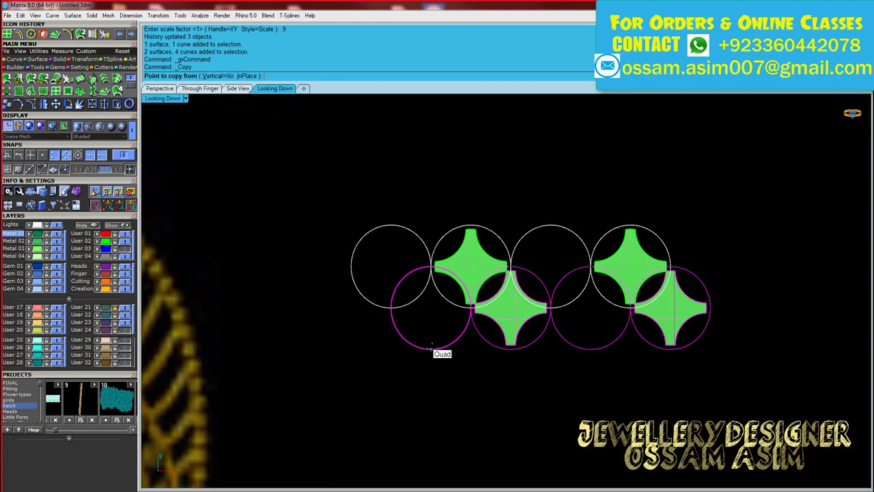
{"action": "left_click", "coordinate": [430, 349]}
{"action": "scroll", "coordinate": [366, 349], "scroll_direction": "down", "scroll_amount": 3}
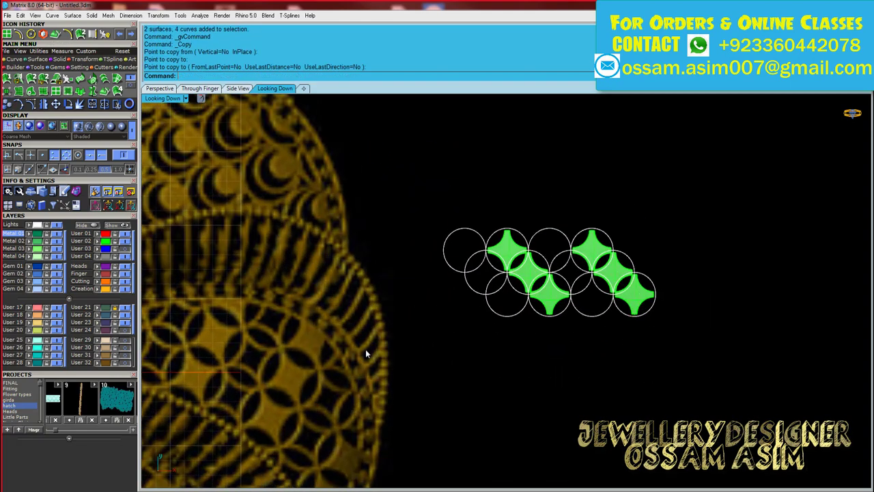
{"action": "scroll", "coordinate": [602, 270], "scroll_direction": "up", "scroll_amount": 8}
Step: Build a curved four-point star outline region from the overlapping circle curves
{"action": "left_click", "coordinate": [125, 88]}
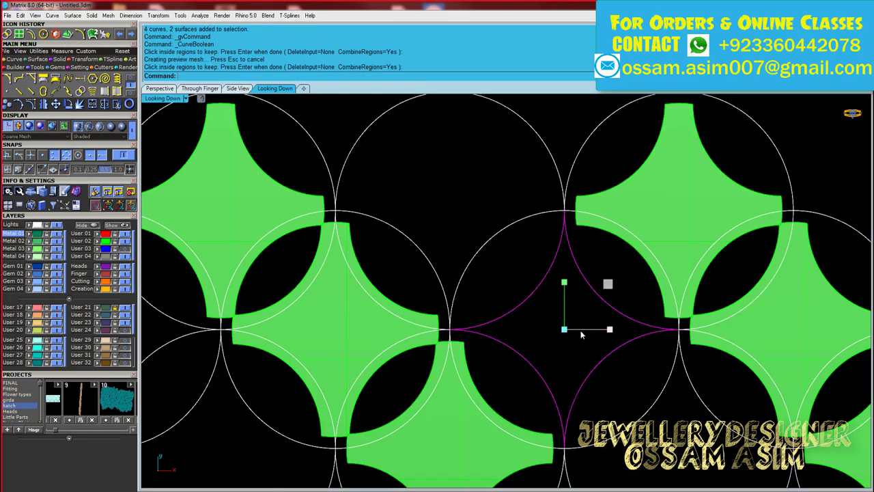
{"action": "scroll", "coordinate": [564, 306], "scroll_direction": "down", "scroll_amount": 1}
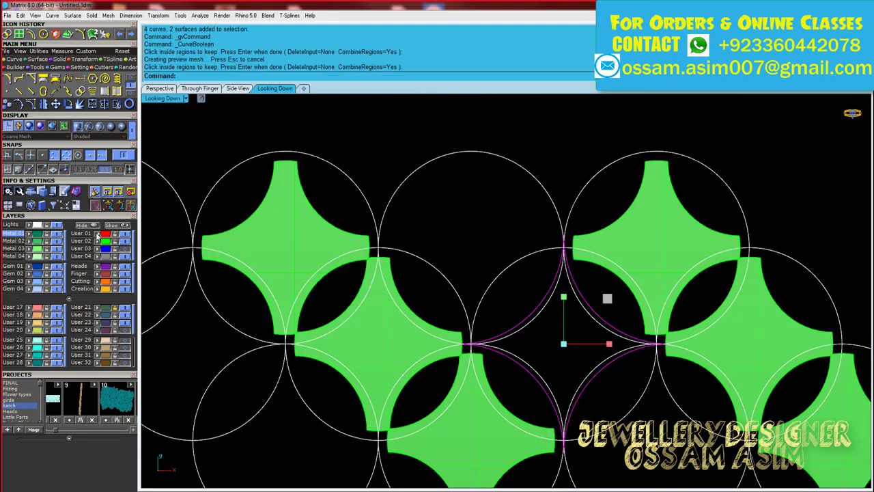
{"action": "key", "text": "Return"}
{"action": "scroll", "coordinate": [558, 272], "scroll_direction": "up", "scroll_amount": 1}
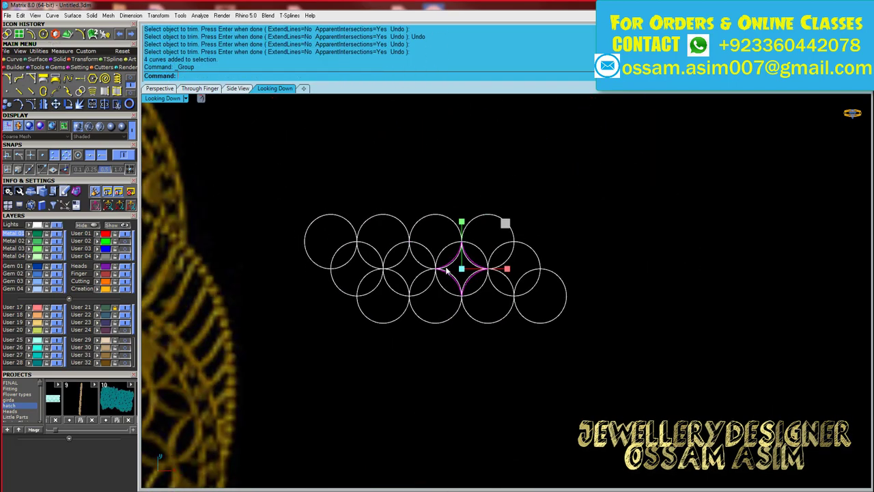
Step: Mirror the star outline curves across a plane
{"action": "left_click", "coordinate": [334, 198]}
{"action": "left_click", "coordinate": [386, 242]}
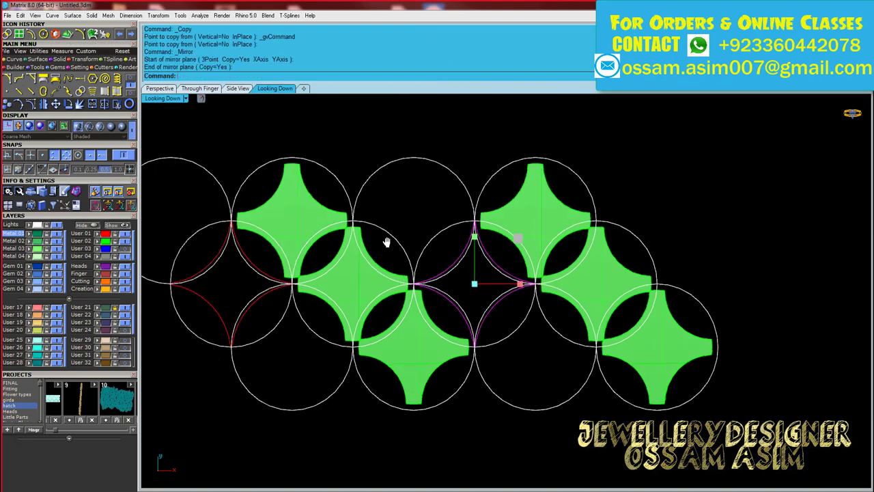
{"action": "scroll", "coordinate": [392, 255], "scroll_direction": "down", "scroll_amount": 5}
{"action": "scroll", "coordinate": [478, 259], "scroll_direction": "up", "scroll_amount": 2}
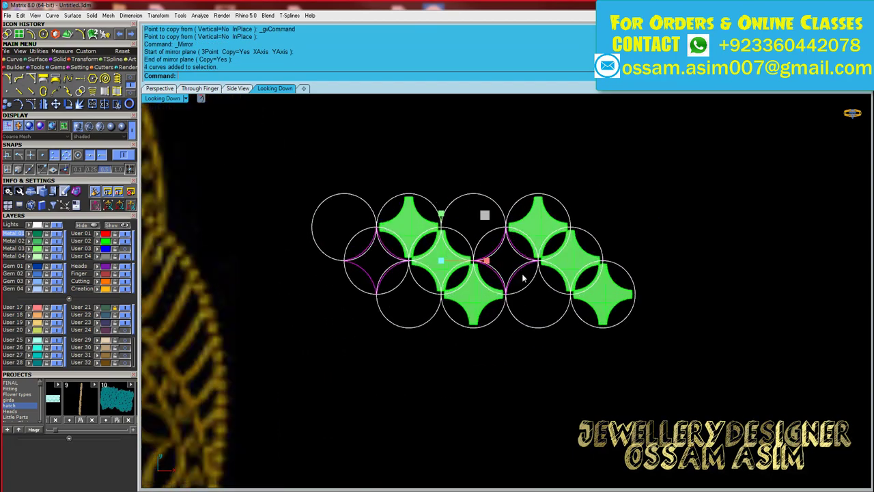
{"action": "scroll", "coordinate": [505, 218], "scroll_direction": "up", "scroll_amount": 3}
{"action": "scroll", "coordinate": [492, 172], "scroll_direction": "down", "scroll_amount": 3}
{"action": "scroll", "coordinate": [636, 179], "scroll_direction": "up", "scroll_amount": 4}
{"action": "scroll", "coordinate": [615, 205], "scroll_direction": "up", "scroll_amount": 2}
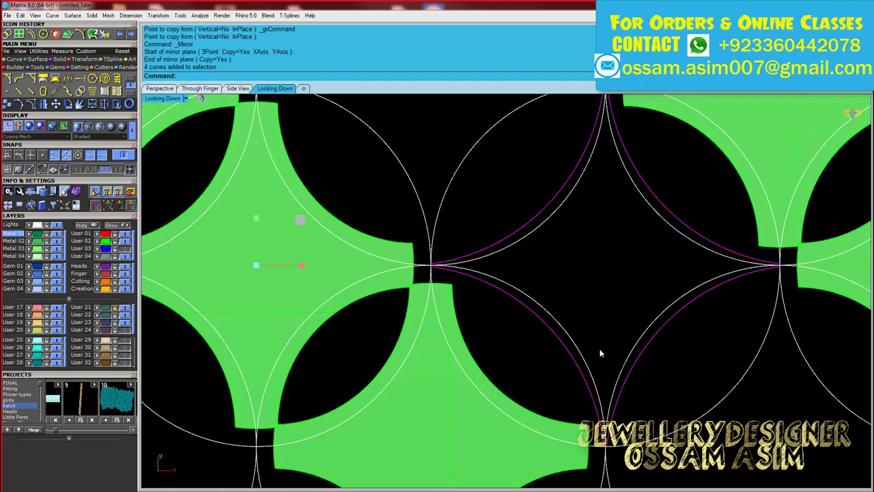
{"action": "scroll", "coordinate": [480, 218], "scroll_direction": "down", "scroll_amount": 4}
{"action": "scroll", "coordinate": [481, 232], "scroll_direction": "down", "scroll_amount": 2}
{"action": "scroll", "coordinate": [480, 250], "scroll_direction": "up", "scroll_amount": 3}
Step: Delete the upper part of the pattern and mirror the star outline into the next circle
{"action": "right_click_drag", "start_coordinate": [480, 251], "coordinate": [403, 296]}
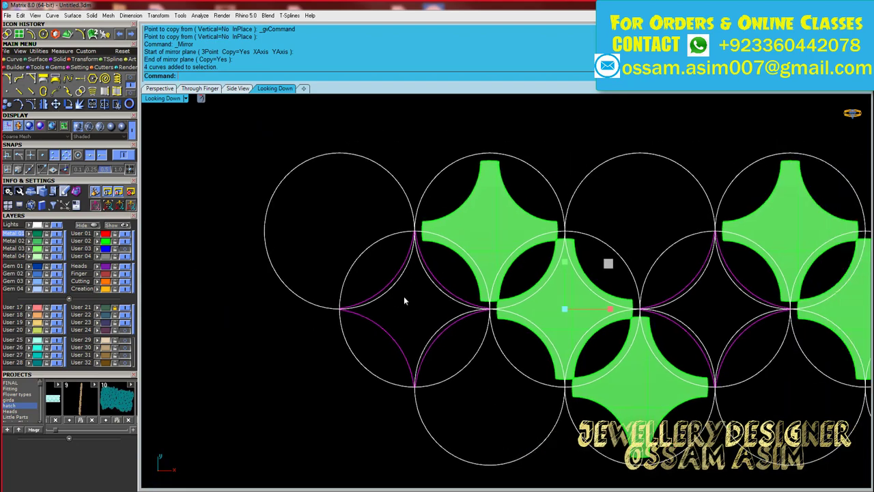
{"action": "scroll", "coordinate": [403, 273], "scroll_direction": "down", "scroll_amount": 2}
{"action": "scroll", "coordinate": [595, 257], "scroll_direction": "down", "scroll_amount": 2}
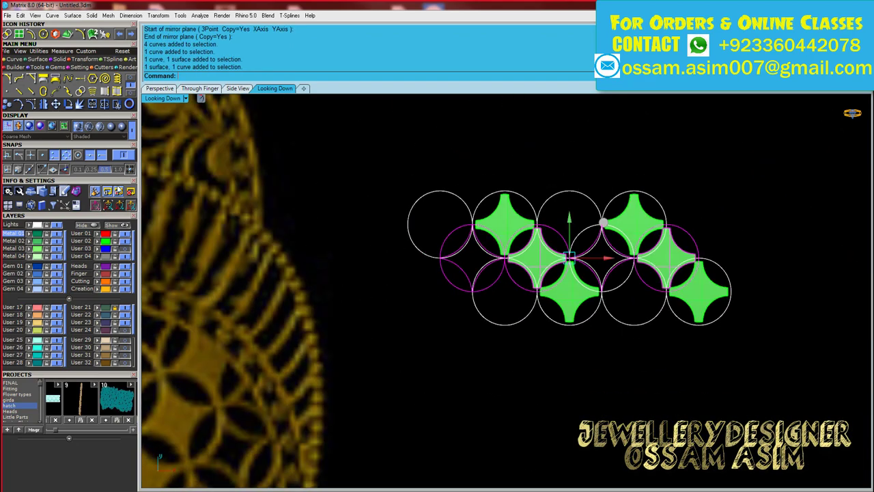
{"action": "key", "text": "Delete"}
{"action": "left_click", "coordinate": [506, 309]}
{"action": "scroll", "coordinate": [375, 319], "scroll_direction": "up", "scroll_amount": 3}
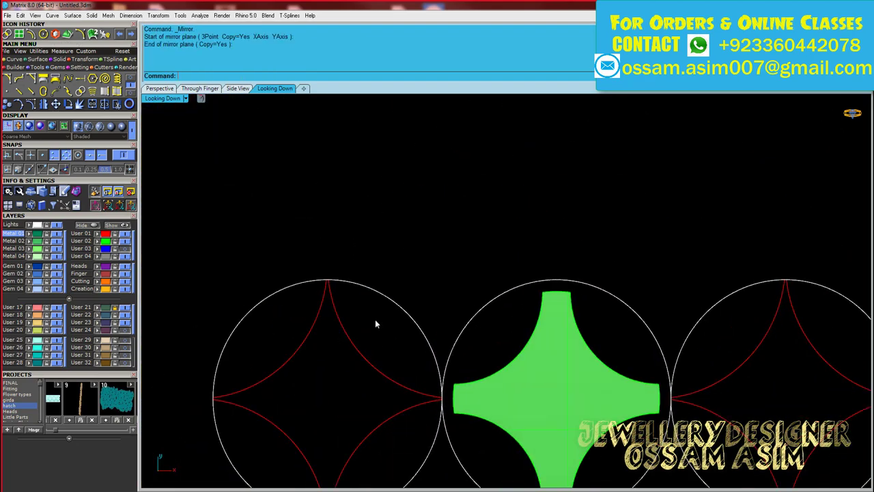
{"action": "scroll", "coordinate": [511, 312], "scroll_direction": "down", "scroll_amount": 3}
{"action": "scroll", "coordinate": [586, 280], "scroll_direction": "up", "scroll_amount": 1}
Step: Trial-pipe the circle curves at 0.4 diameter, then undo the trial pipes
{"action": "scroll", "coordinate": [585, 280], "scroll_direction": "up", "scroll_amount": 1}
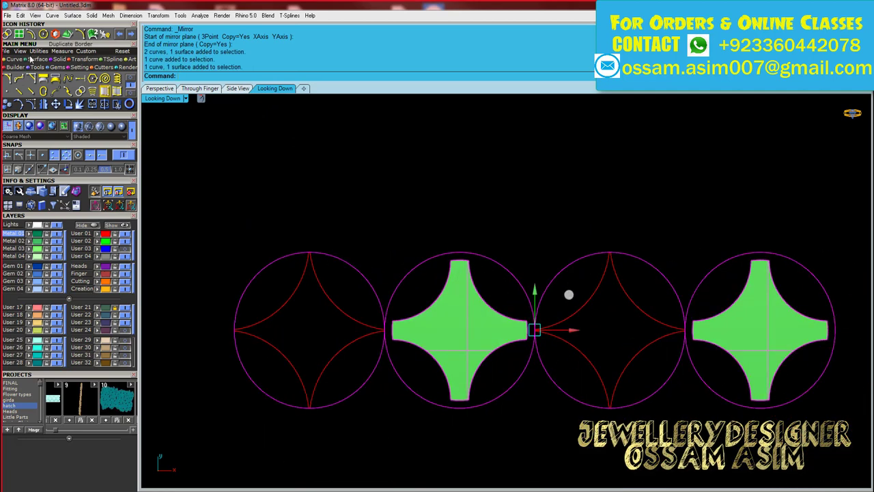
{"action": "key", "text": "Return"}
{"action": "key", "text": "ctrl+z"}
{"action": "type", "text": ".4"}
{"action": "key", "text": "Return"}
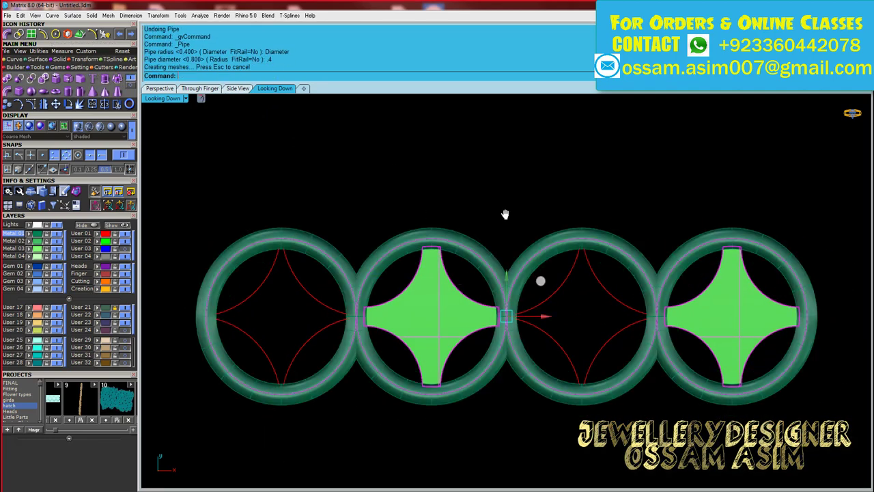
{"action": "scroll", "coordinate": [396, 205], "scroll_direction": "up", "scroll_amount": 1}
{"action": "left_click_drag", "start_coordinate": [336, 242], "coordinate": [259, 312]}
{"action": "left_click_drag", "start_coordinate": [640, 253], "coordinate": [569, 316]}
{"action": "scroll", "coordinate": [478, 311], "scroll_direction": "down", "scroll_amount": 2}
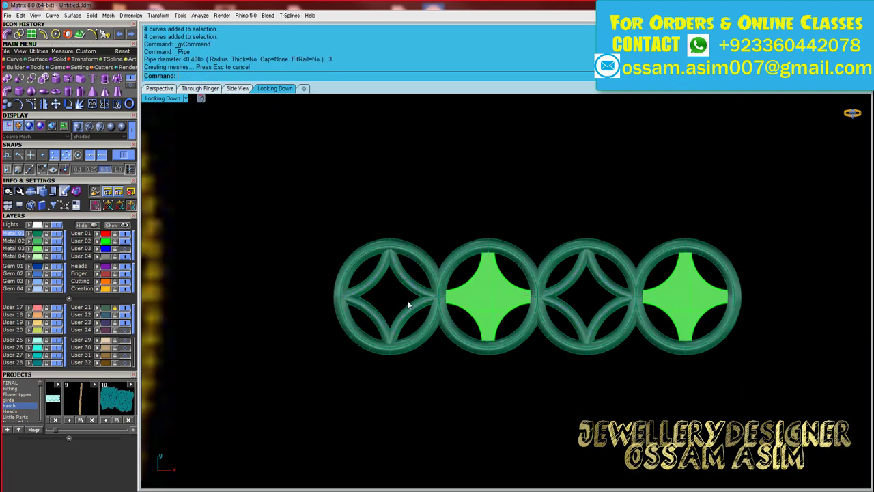
{"action": "key", "text": "ctrl+z"}
{"action": "key", "text": "ctrl+z"}
Step: Group the row's circles and stars and copy the group to a new position
{"action": "scroll", "coordinate": [429, 192], "scroll_direction": "up", "scroll_amount": 1}
{"action": "scroll", "coordinate": [463, 279], "scroll_direction": "down", "scroll_amount": 2}
{"action": "key", "text": "ctrl+g"}
{"action": "scroll", "coordinate": [437, 198], "scroll_direction": "up", "scroll_amount": 3}
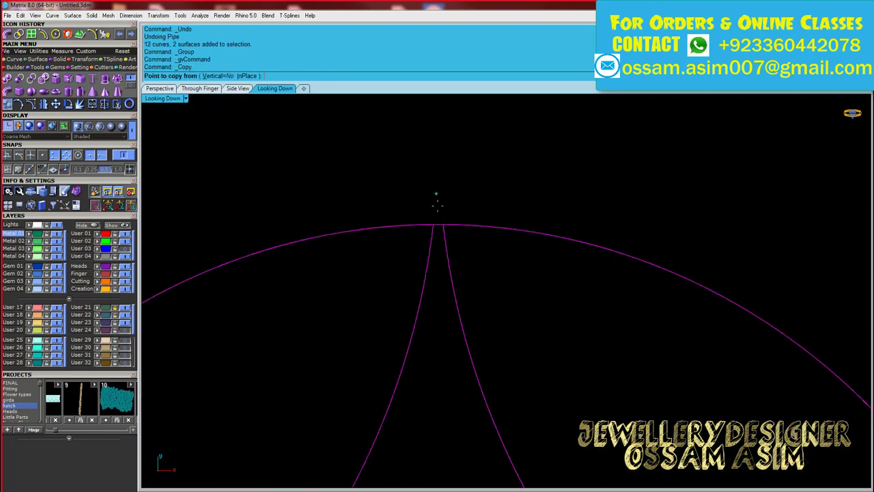
{"action": "left_click", "coordinate": [423, 149]}
{"action": "scroll", "coordinate": [534, 256], "scroll_direction": "up", "scroll_amount": 3}
{"action": "left_click", "coordinate": [534, 257]}
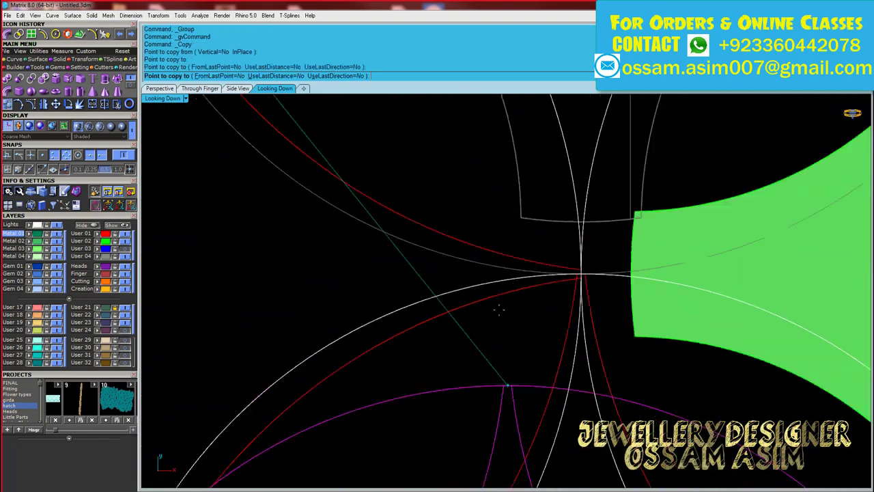
{"action": "scroll", "coordinate": [458, 338], "scroll_direction": "down", "scroll_amount": 5}
Step: Mirror the copied row shapes across a plane
{"action": "key", "text": "Return"}
{"action": "scroll", "coordinate": [287, 267], "scroll_direction": "up", "scroll_amount": 3}
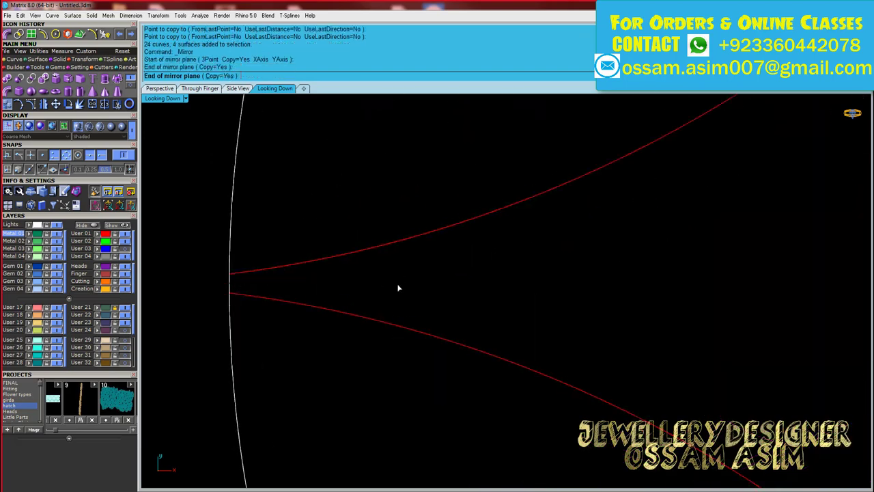
{"action": "left_click", "coordinate": [398, 289]}
{"action": "scroll", "coordinate": [398, 289], "scroll_direction": "down", "scroll_amount": 4}
{"action": "left_click", "coordinate": [467, 299]}
Step: Select all the pattern curves and ungroup the pieces
{"action": "key", "text": "ctrl+a"}
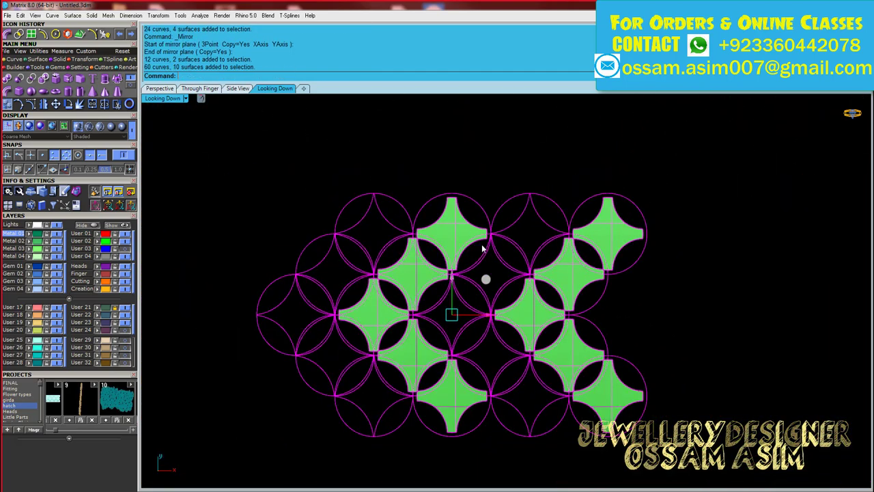
{"action": "key", "text": "ctrl+shift+g"}
{"action": "left_click", "coordinate": [732, 189]}
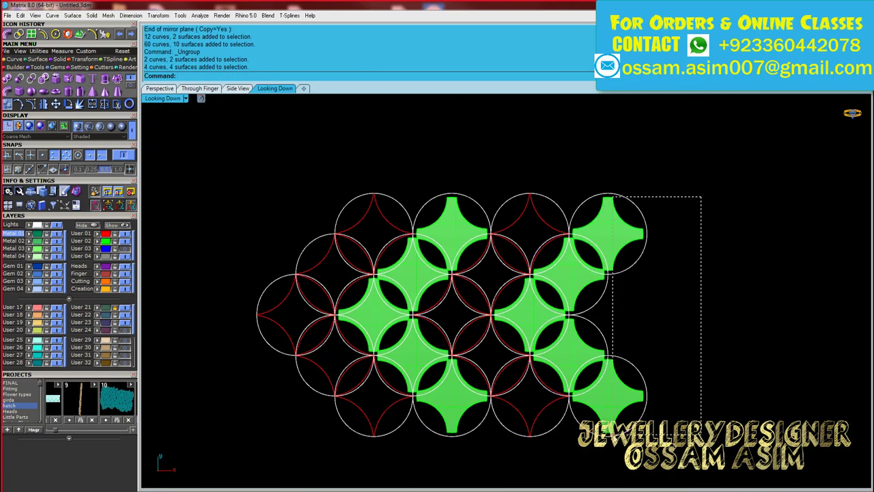
{"action": "scroll", "coordinate": [532, 276], "scroll_direction": "up", "scroll_amount": 1}
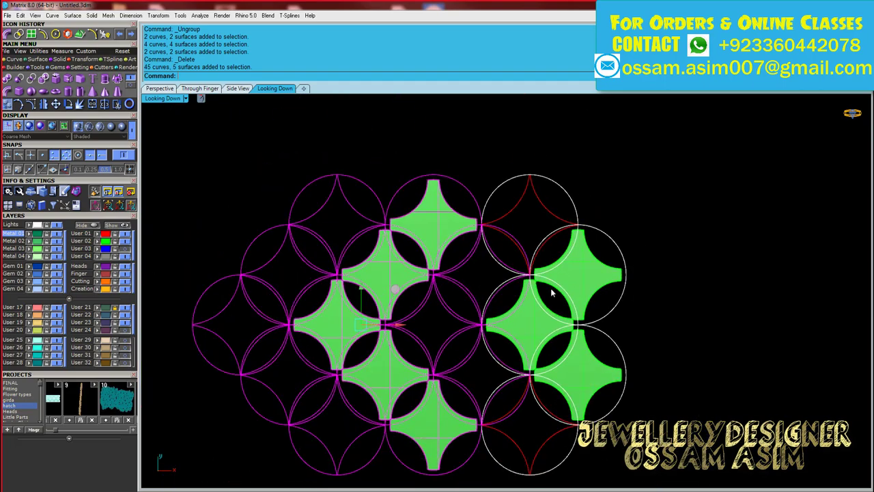
{"action": "scroll", "coordinate": [525, 317], "scroll_direction": "up", "scroll_amount": 1}
{"action": "scroll", "coordinate": [526, 316], "scroll_direction": "up", "scroll_amount": 3}
Step: Mirror the selected shapes to flip the pattern
{"action": "key", "text": "Return"}
{"action": "scroll", "coordinate": [535, 440], "scroll_direction": "up", "scroll_amount": 3}
{"action": "left_click", "coordinate": [531, 385]}
{"action": "scroll", "coordinate": [531, 385], "scroll_direction": "down", "scroll_amount": 3}
{"action": "left_click", "coordinate": [547, 250]}
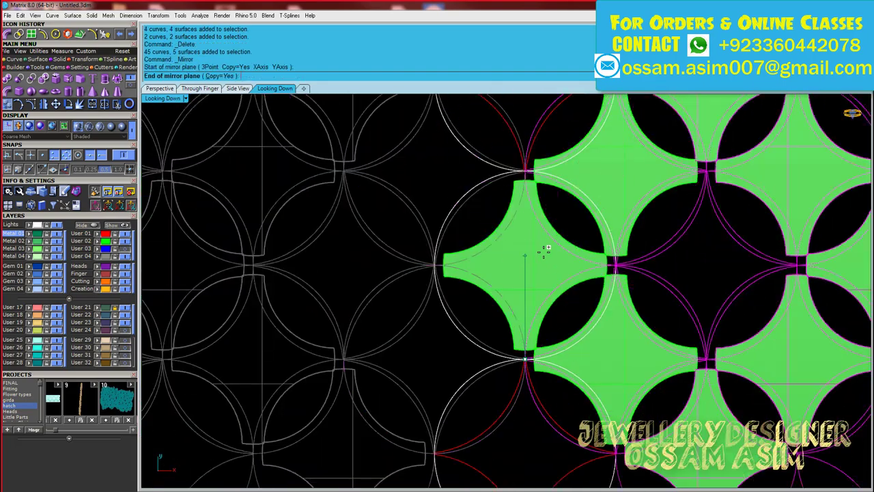
{"action": "scroll", "coordinate": [660, 169], "scroll_direction": "down", "scroll_amount": 3}
{"action": "scroll", "coordinate": [642, 188], "scroll_direction": "down", "scroll_amount": 2}
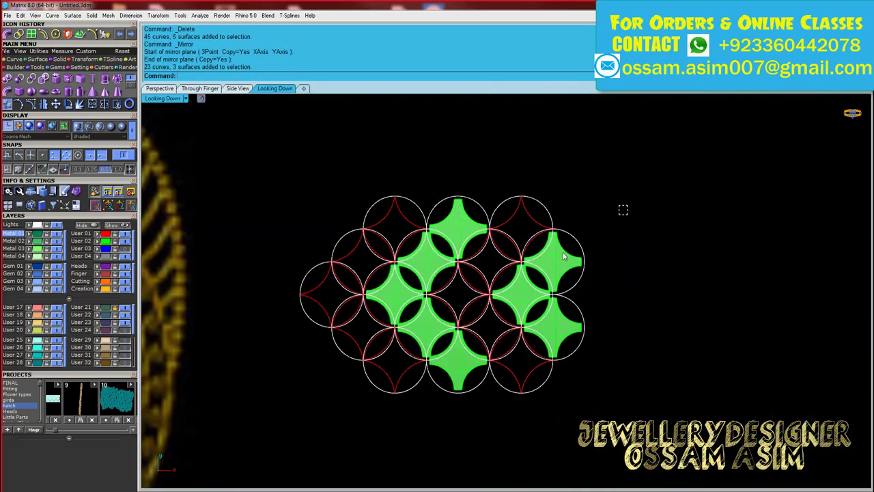
Step: Copy the pattern from a circle's left edge to sit beside the first
{"action": "left_click", "coordinate": [9, 104]}
{"action": "scroll", "coordinate": [304, 295], "scroll_direction": "up", "scroll_amount": 3}
{"action": "scroll", "coordinate": [252, 338], "scroll_direction": "up", "scroll_amount": 2}
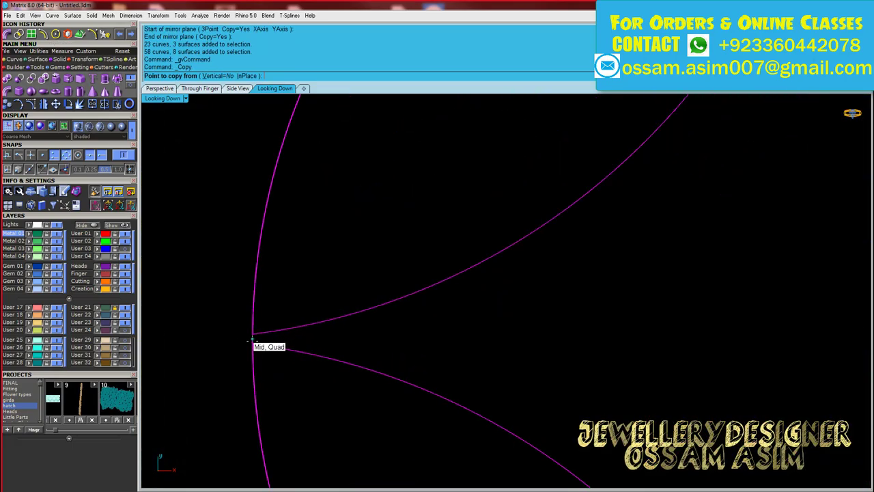
{"action": "left_click", "coordinate": [252, 338]}
{"action": "scroll", "coordinate": [253, 338], "scroll_direction": "down", "scroll_amount": 3}
{"action": "scroll", "coordinate": [383, 316], "scroll_direction": "up", "scroll_amount": 3}
Step: Mirror the selected shapes to create a mirrored copy of the pattern
{"action": "left_click", "coordinate": [382, 316]}
{"action": "key", "text": "Return"}
{"action": "scroll", "coordinate": [456, 316], "scroll_direction": "up", "scroll_amount": 2}
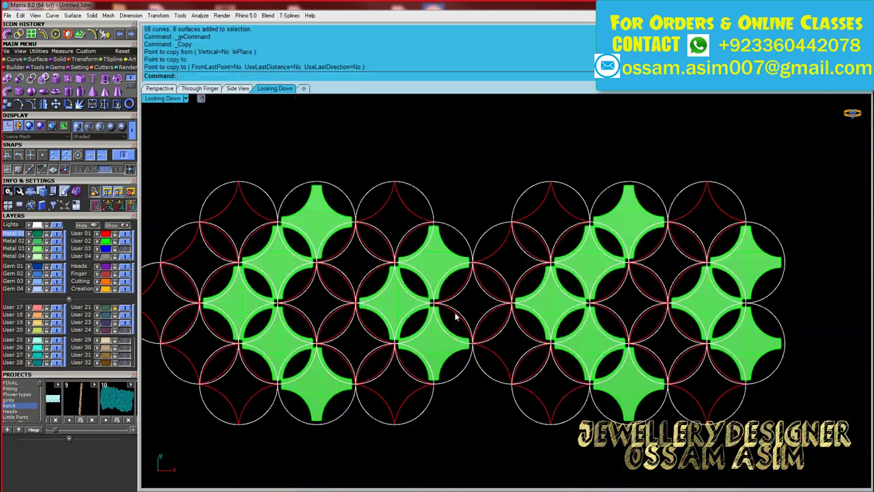
{"action": "scroll", "coordinate": [456, 315], "scroll_direction": "up", "scroll_amount": 1}
{"action": "scroll", "coordinate": [369, 173], "scroll_direction": "up", "scroll_amount": 3}
{"action": "left_click", "coordinate": [371, 175]}
Step: Mirror single circle-and-star units to complete the strip
{"action": "left_click", "coordinate": [373, 202]}
{"action": "scroll", "coordinate": [613, 273], "scroll_direction": "down", "scroll_amount": 4}
{"action": "left_click", "coordinate": [613, 273]}
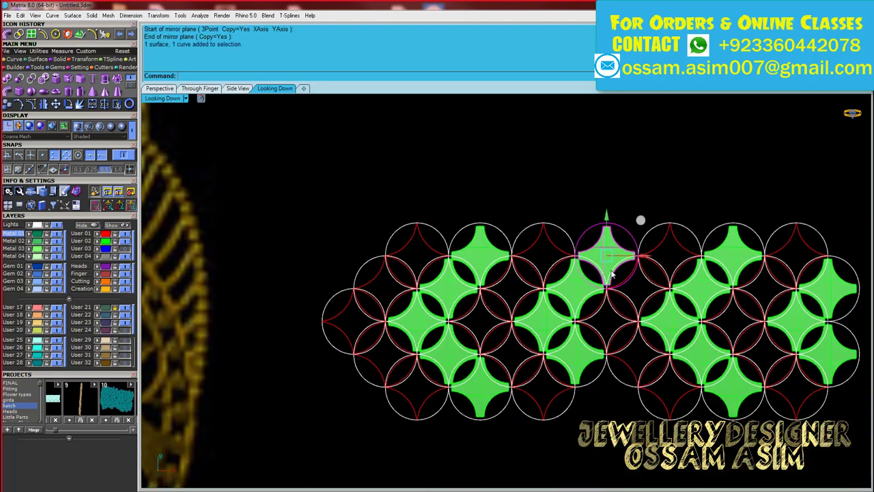
{"action": "key", "text": "Return"}
{"action": "scroll", "coordinate": [233, 307], "scroll_direction": "up", "scroll_amount": 5}
{"action": "left_click", "coordinate": [427, 300]}
{"action": "scroll", "coordinate": [427, 301], "scroll_direction": "down", "scroll_amount": 3}
{"action": "scroll", "coordinate": [342, 273], "scroll_direction": "down", "scroll_amount": 2}
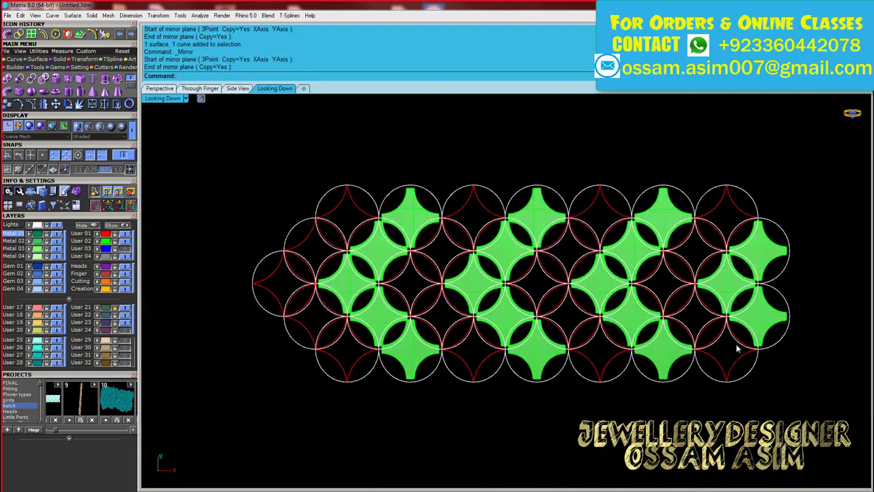
Step: Copy the whole strip from a circle top to below the first strip
{"action": "left_click", "coordinate": [287, 293]}
{"action": "scroll", "coordinate": [342, 194], "scroll_direction": "up", "scroll_amount": 2}
{"action": "left_click", "coordinate": [340, 193]}
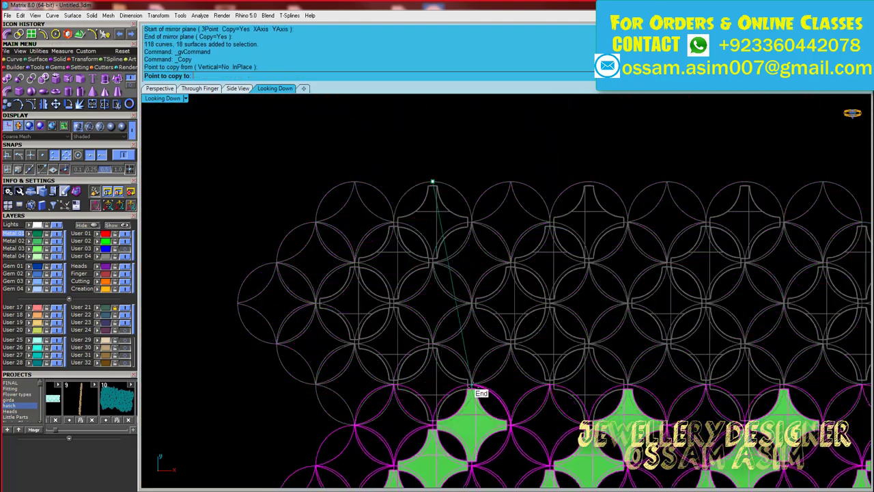
{"action": "scroll", "coordinate": [471, 369], "scroll_direction": "up", "scroll_amount": 5}
{"action": "left_click", "coordinate": [471, 374]}
{"action": "key", "text": "Return"}
{"action": "scroll", "coordinate": [298, 289], "scroll_direction": "down", "scroll_amount": 5}
Step: Select all the lattice curves for piping at 0.3 diameter
{"action": "scroll", "coordinate": [375, 260], "scroll_direction": "up", "scroll_amount": 2}
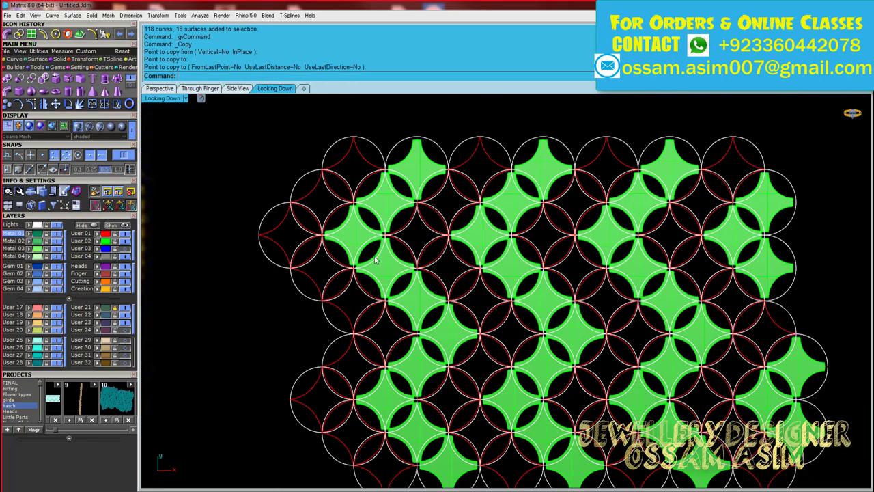
{"action": "scroll", "coordinate": [336, 218], "scroll_direction": "up", "scroll_amount": 2}
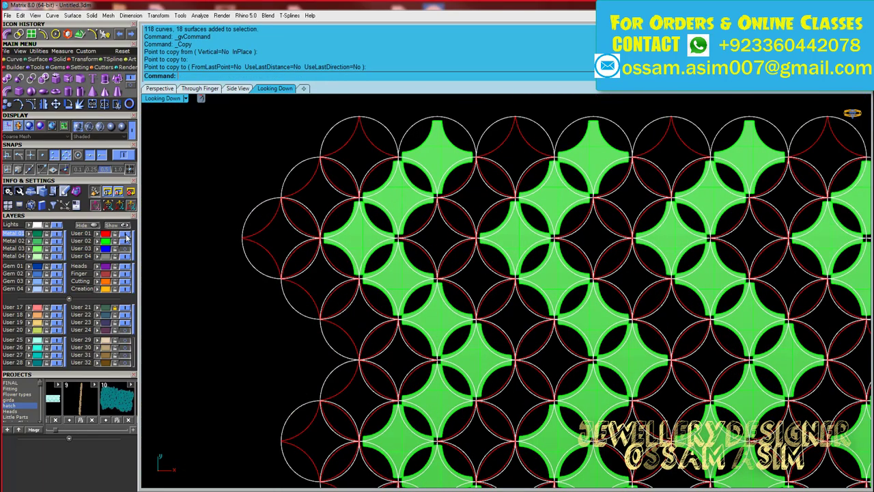
{"action": "scroll", "coordinate": [504, 196], "scroll_direction": "down", "scroll_amount": 3}
{"action": "scroll", "coordinate": [503, 196], "scroll_direction": "up", "scroll_amount": 3}
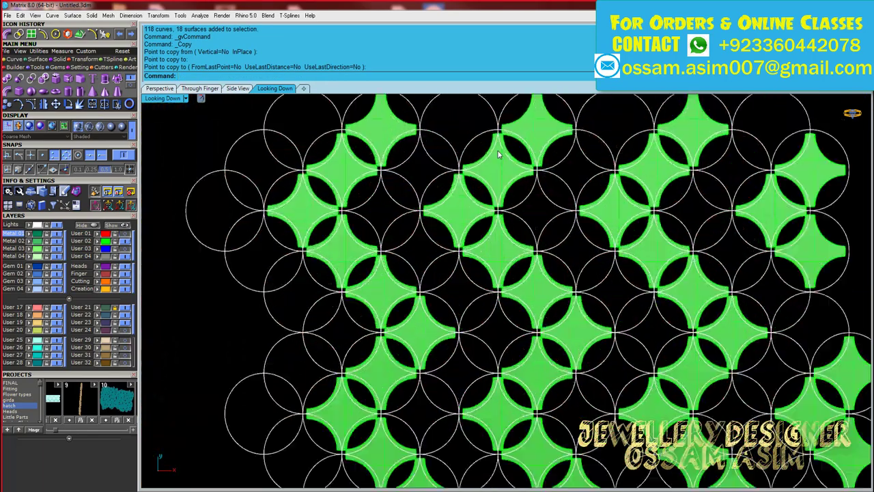
{"action": "scroll", "coordinate": [410, 205], "scroll_direction": "down", "scroll_amount": 3}
{"action": "key", "text": "ctrl+a"}
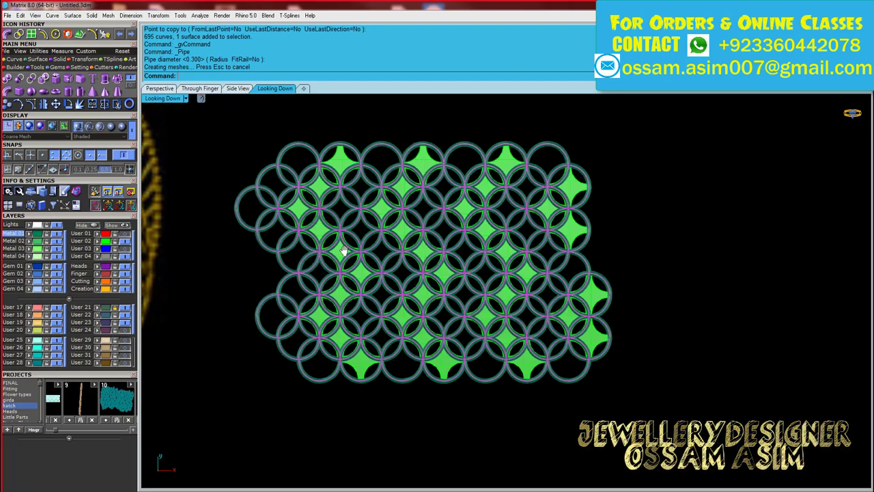
Step: Undo the lattice pipes and group the circle-and-star pattern pieces
{"action": "scroll", "coordinate": [341, 248], "scroll_direction": "up", "scroll_amount": 5}
{"action": "key", "text": "ctrl+z"}
{"action": "scroll", "coordinate": [381, 290], "scroll_direction": "down", "scroll_amount": 8}
{"action": "scroll", "coordinate": [380, 289], "scroll_direction": "down", "scroll_amount": 5}
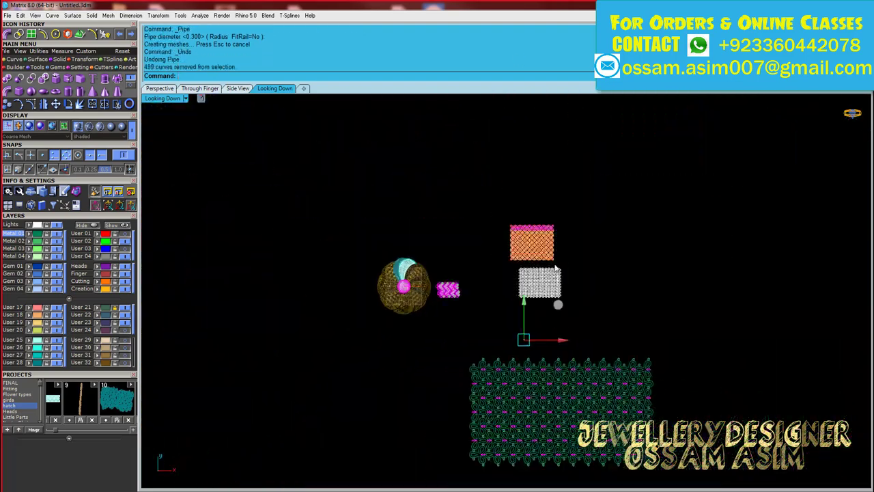
{"action": "scroll", "coordinate": [385, 228], "scroll_direction": "up", "scroll_amount": 8}
{"action": "key", "text": "ctrl+g"}
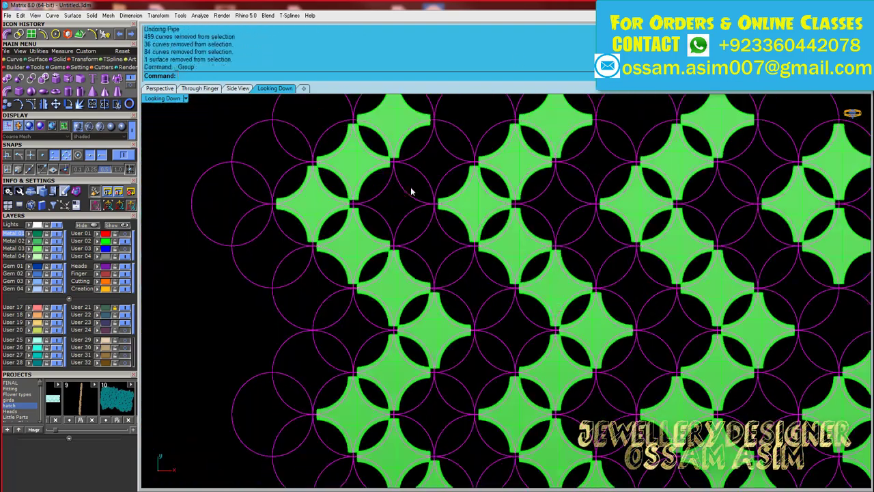
Step: Unroll one ring petal surface into a flat crescent with UnrollSrfUV
{"action": "scroll", "coordinate": [412, 192], "scroll_direction": "down", "scroll_amount": 5}
{"action": "left_click", "coordinate": [230, 180]}
{"action": "scroll", "coordinate": [341, 273], "scroll_direction": "up", "scroll_amount": 4}
{"action": "scroll", "coordinate": [244, 199], "scroll_direction": "down", "scroll_amount": 4}
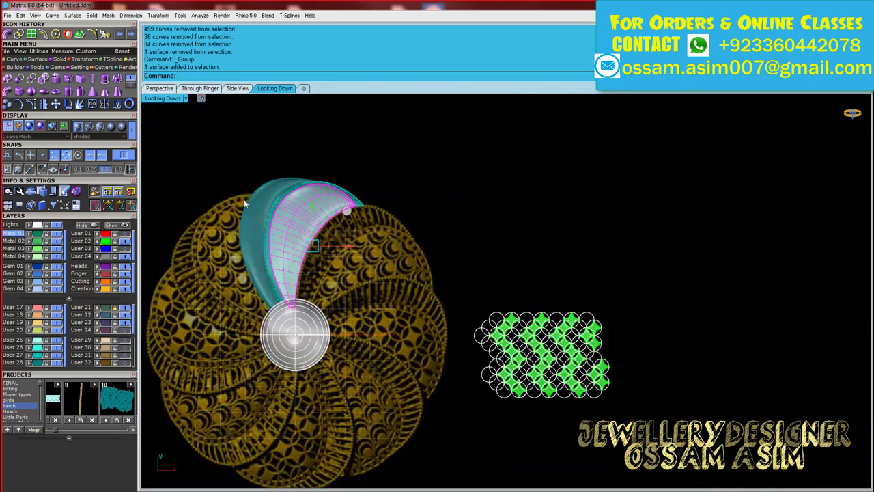
{"action": "scroll", "coordinate": [244, 199], "scroll_direction": "up", "scroll_amount": 5}
{"action": "scroll", "coordinate": [247, 239], "scroll_direction": "down", "scroll_amount": 4}
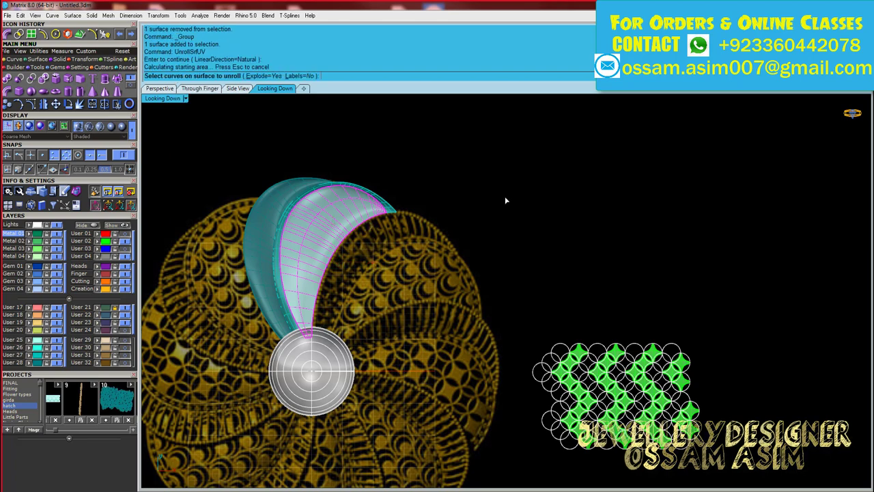
{"action": "key", "text": "Return"}
{"action": "scroll", "coordinate": [642, 205], "scroll_direction": "down", "scroll_amount": 3}
{"action": "scroll", "coordinate": [631, 291], "scroll_direction": "up", "scroll_amount": 1}
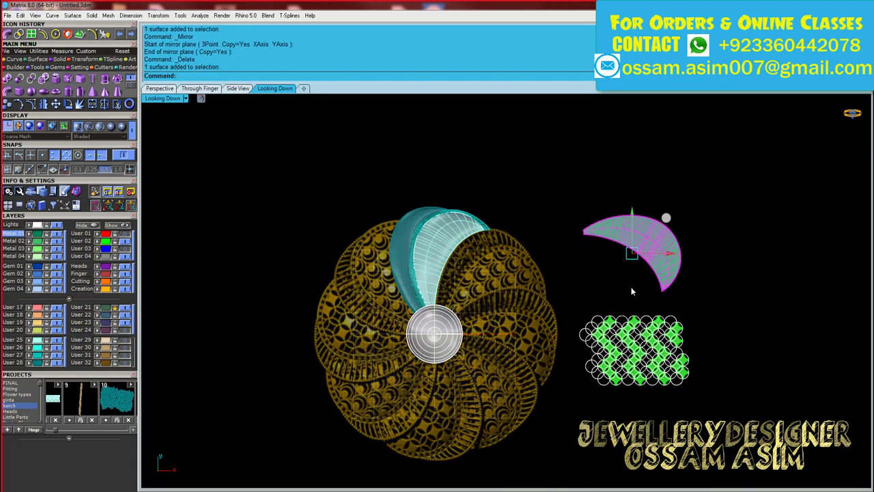
Step: Move the flat crescent onto the lattice, rotate the lattice to match, and regroup it
{"action": "left_click_drag", "start_coordinate": [635, 270], "coordinate": [635, 339]}
{"action": "scroll", "coordinate": [618, 362], "scroll_direction": "up", "scroll_amount": 2}
{"action": "left_click", "coordinate": [730, 366]}
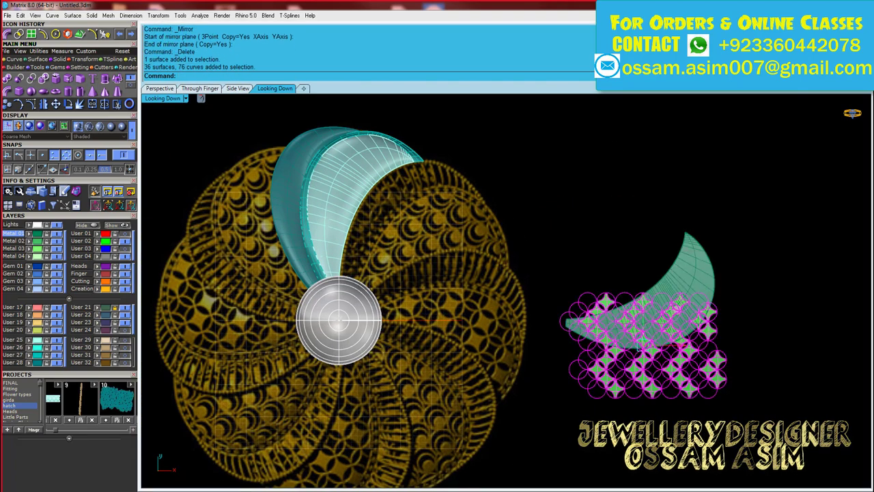
{"action": "scroll", "coordinate": [539, 447], "scroll_direction": "up", "scroll_amount": 3}
{"action": "left_click_drag", "start_coordinate": [541, 318], "coordinate": [554, 253]}
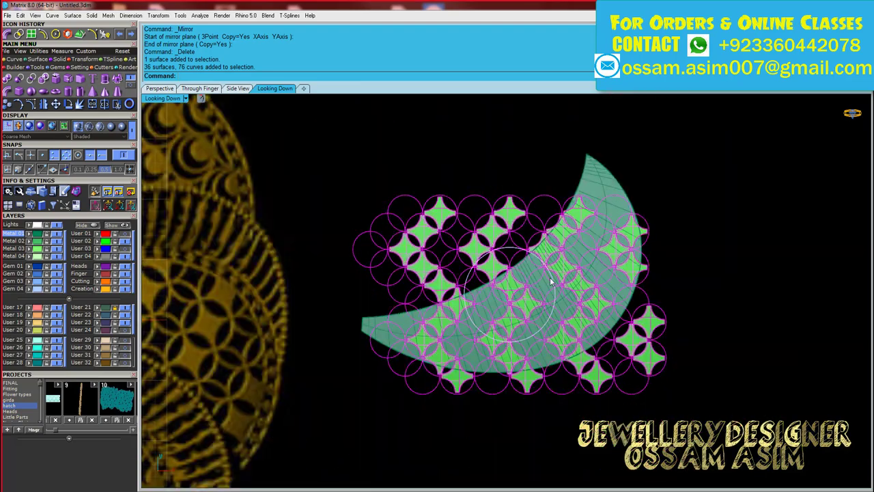
{"action": "scroll", "coordinate": [555, 253], "scroll_direction": "up", "scroll_amount": 3}
{"action": "scroll", "coordinate": [499, 314], "scroll_direction": "down", "scroll_amount": 4}
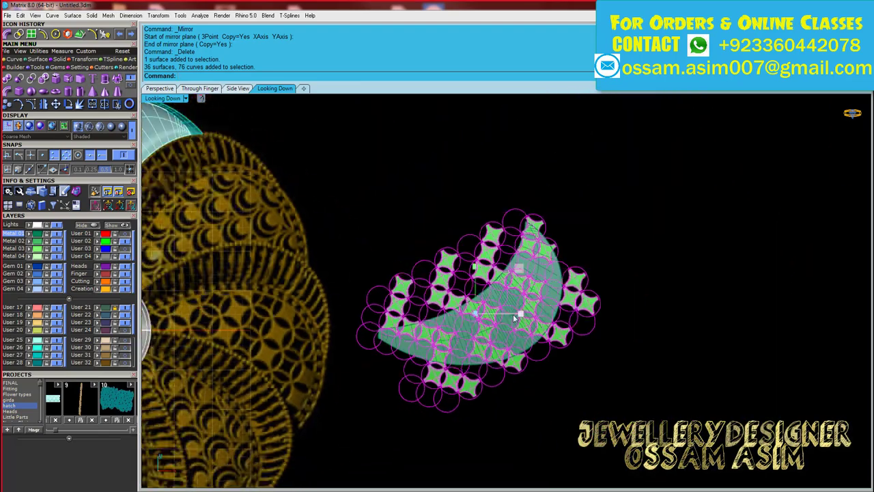
{"action": "scroll", "coordinate": [513, 314], "scroll_direction": "up", "scroll_amount": 2}
{"action": "scroll", "coordinate": [456, 304], "scroll_direction": "down", "scroll_amount": 2}
{"action": "scroll", "coordinate": [404, 394], "scroll_direction": "down", "scroll_amount": 5}
{"action": "scroll", "coordinate": [511, 339], "scroll_direction": "down", "scroll_amount": 3}
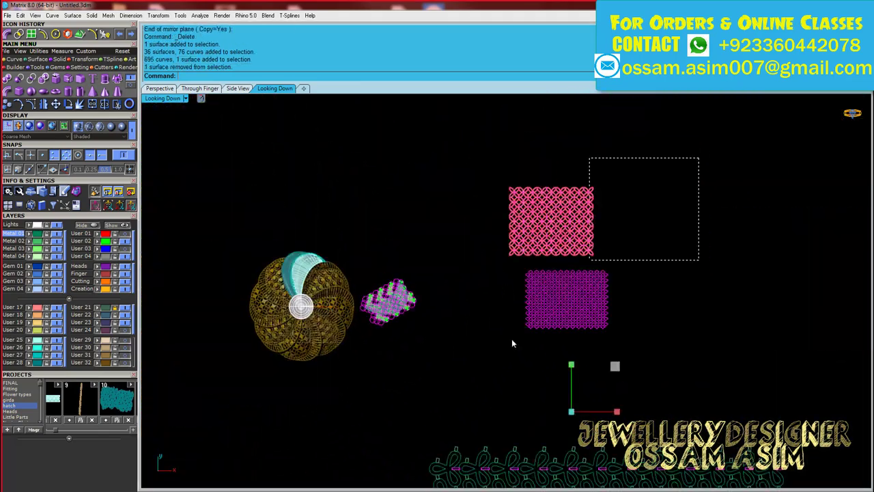
{"action": "scroll", "coordinate": [433, 273], "scroll_direction": "down", "scroll_amount": 2}
{"action": "scroll", "coordinate": [432, 273], "scroll_direction": "up", "scroll_amount": 5}
{"action": "key", "text": "ctrl+g"}
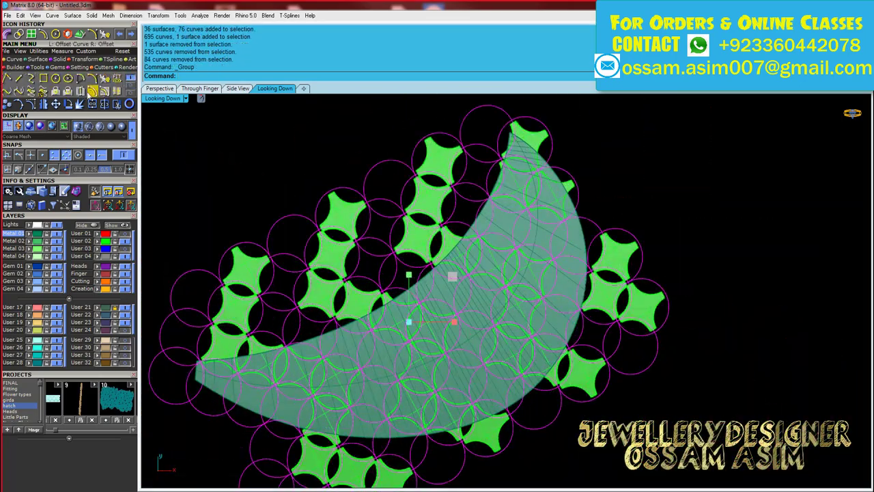
Step: Duplicate the crescent's border and trim the lattice circles to it
{"action": "left_click", "coordinate": [93, 91]}
{"action": "left_click", "coordinate": [92, 91]}
{"action": "scroll", "coordinate": [215, 371], "scroll_direction": "up", "scroll_amount": 3}
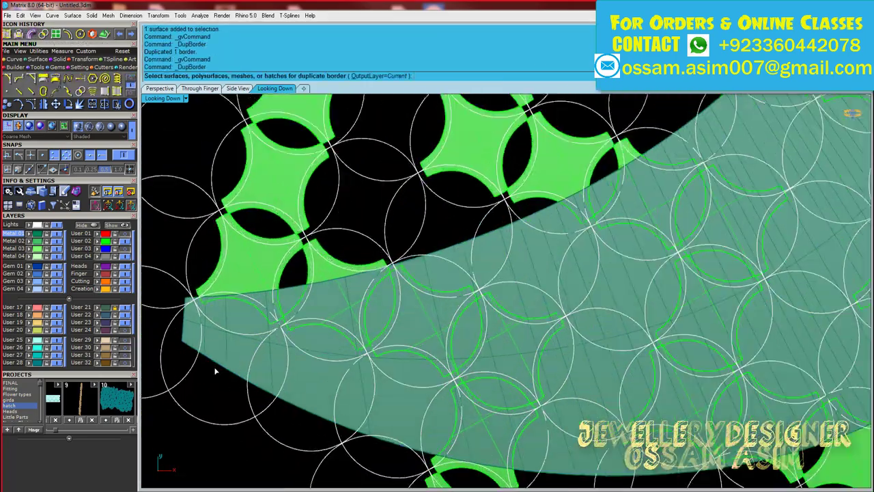
{"action": "scroll", "coordinate": [229, 364], "scroll_direction": "down", "scroll_amount": 3}
{"action": "scroll", "coordinate": [565, 180], "scroll_direction": "up", "scroll_amount": 3}
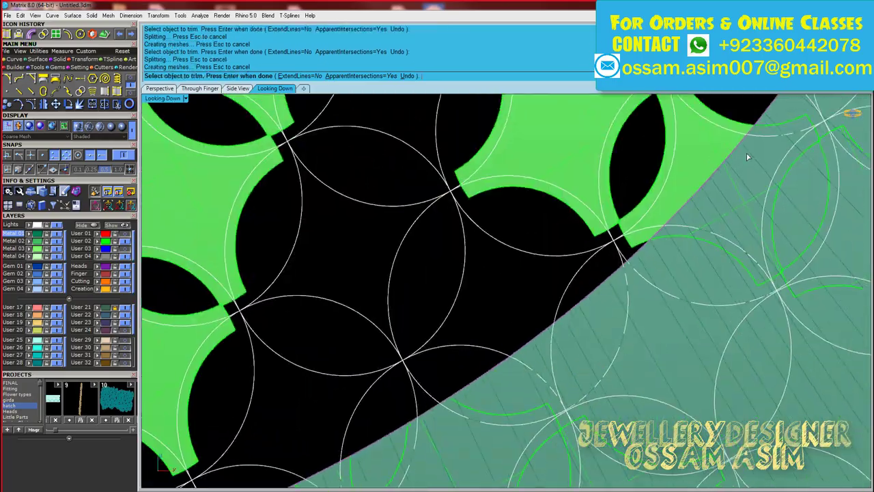
{"action": "scroll", "coordinate": [564, 180], "scroll_direction": "up", "scroll_amount": 3}
{"action": "scroll", "coordinate": [574, 234], "scroll_direction": "down", "scroll_amount": 5}
{"action": "scroll", "coordinate": [574, 234], "scroll_direction": "up", "scroll_amount": 3}
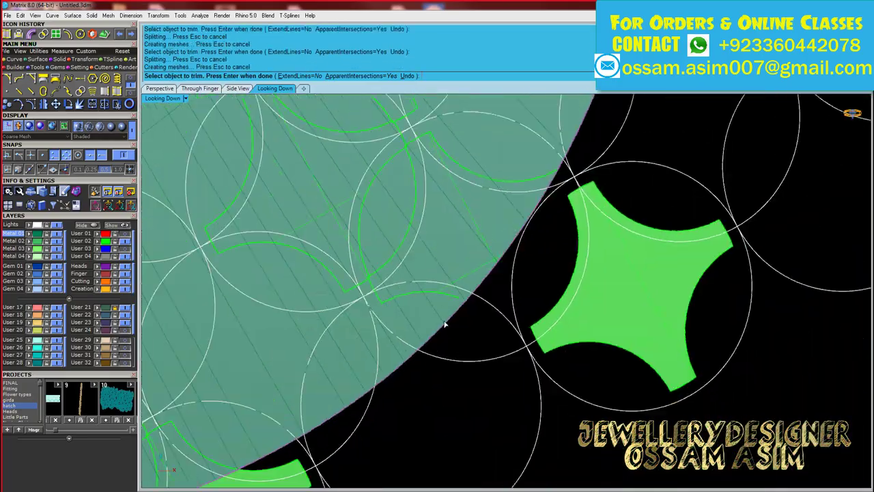
{"action": "scroll", "coordinate": [633, 252], "scroll_direction": "up", "scroll_amount": 3}
{"action": "scroll", "coordinate": [632, 253], "scroll_direction": "up", "scroll_amount": 2}
{"action": "scroll", "coordinate": [690, 406], "scroll_direction": "down", "scroll_amount": 5}
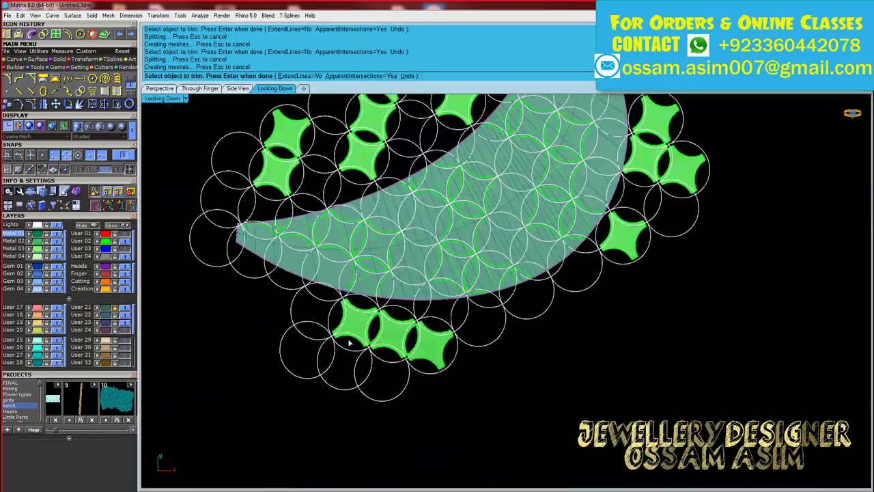
{"action": "key", "text": "Return"}
Step: Delete the circles and stars lying outside the crescent in shaded view
{"action": "left_click", "coordinate": [365, 349]}
{"action": "scroll", "coordinate": [365, 349], "scroll_direction": "down", "scroll_amount": 2}
{"action": "left_click", "coordinate": [87, 128]}
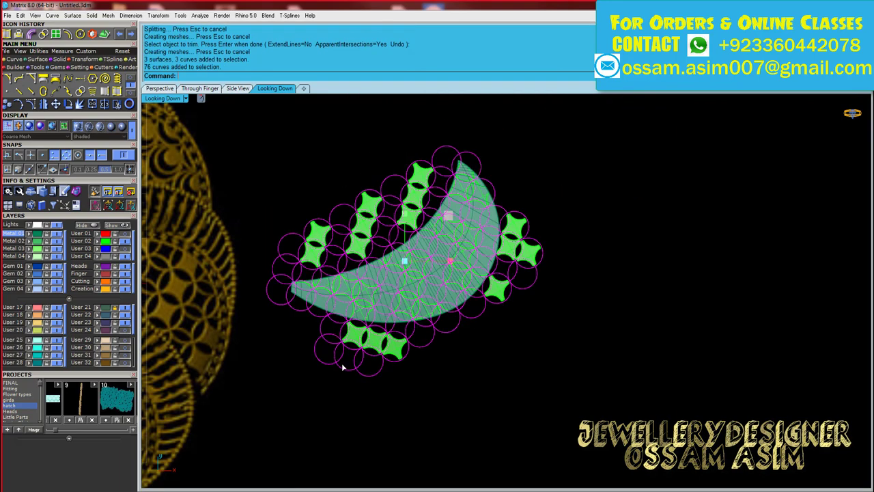
{"action": "scroll", "coordinate": [273, 224], "scroll_direction": "up", "scroll_amount": 3}
{"action": "scroll", "coordinate": [303, 299], "scroll_direction": "up", "scroll_amount": 1}
{"action": "key", "text": "Delete"}
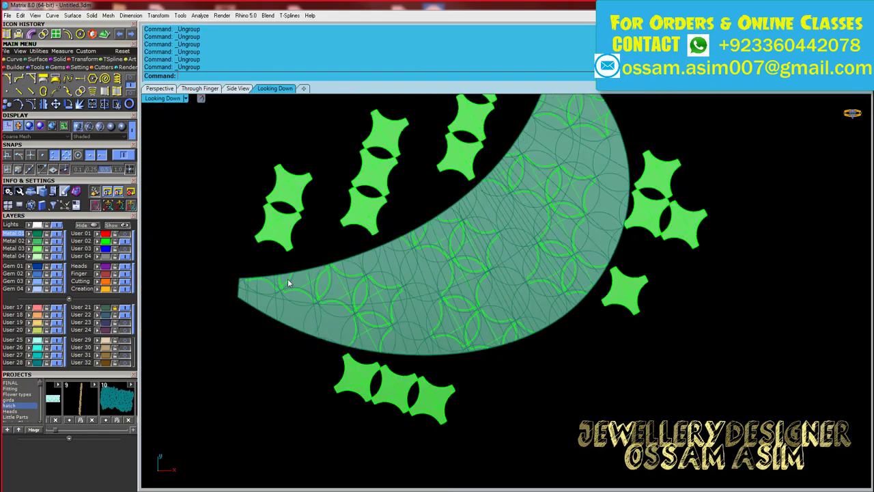
{"action": "scroll", "coordinate": [289, 222], "scroll_direction": "down", "scroll_amount": 2}
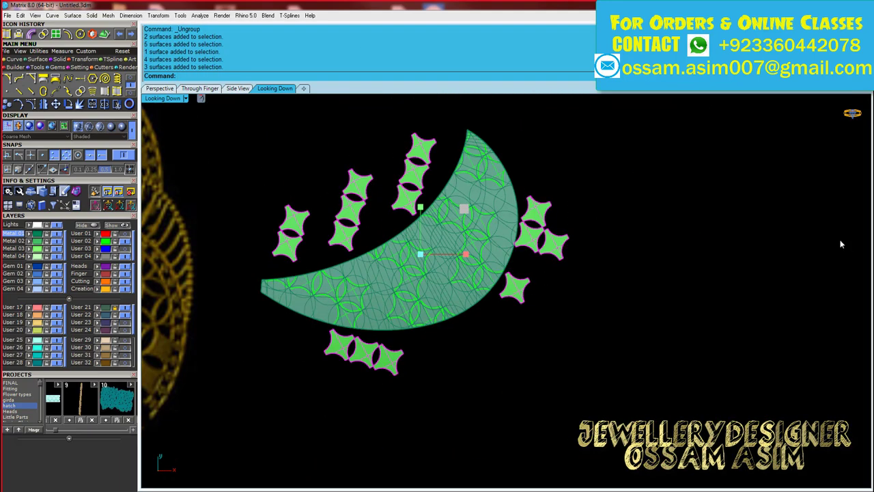
{"action": "key", "text": "ctrl+g"}
{"action": "key", "text": "Delete"}
{"action": "scroll", "coordinate": [410, 273], "scroll_direction": "up", "scroll_amount": 3}
{"action": "scroll", "coordinate": [410, 273], "scroll_direction": "down", "scroll_amount": 4}
Step: Select the crescent together with its trimmed pattern pieces and group them
{"action": "left_click_drag", "start_coordinate": [267, 157], "coordinate": [439, 363]}
{"action": "scroll", "coordinate": [342, 259], "scroll_direction": "up", "scroll_amount": 3}
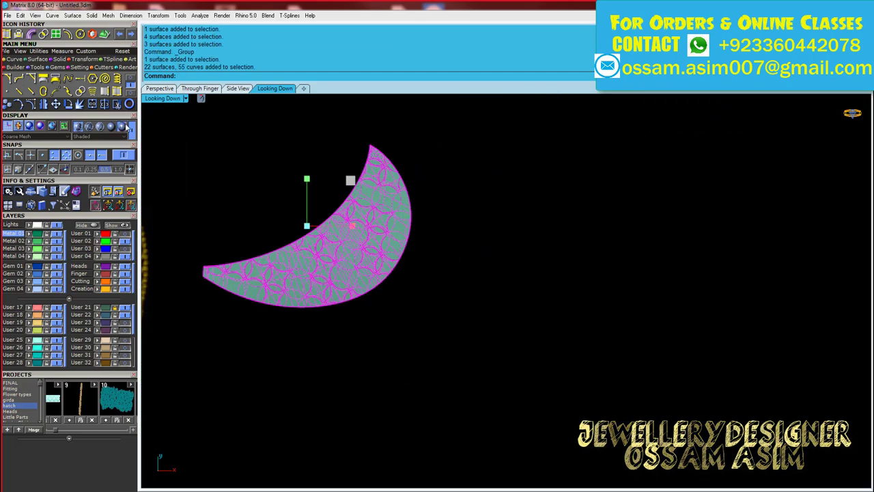
{"action": "scroll", "coordinate": [408, 196], "scroll_direction": "up", "scroll_amount": 3}
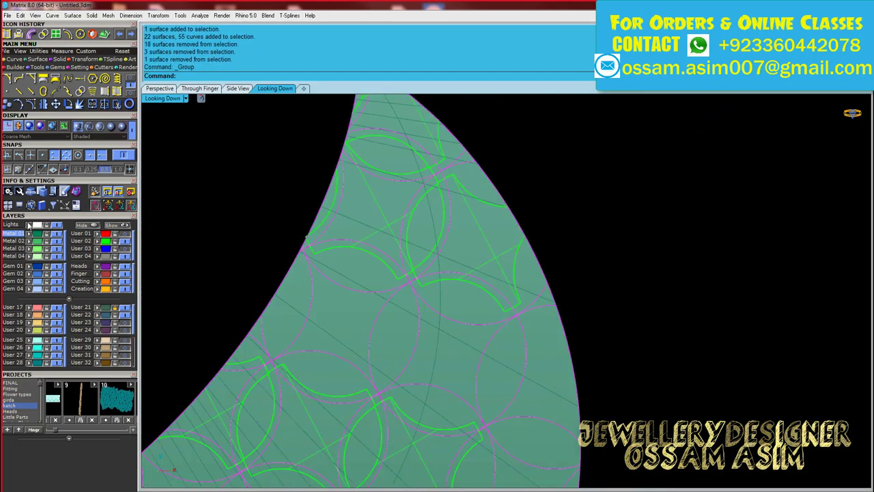
{"action": "left_click", "coordinate": [382, 287]}
{"action": "scroll", "coordinate": [382, 287], "scroll_direction": "down", "scroll_amount": 3}
{"action": "scroll", "coordinate": [492, 239], "scroll_direction": "down", "scroll_amount": 1}
{"action": "scroll", "coordinate": [436, 275], "scroll_direction": "up", "scroll_amount": 4}
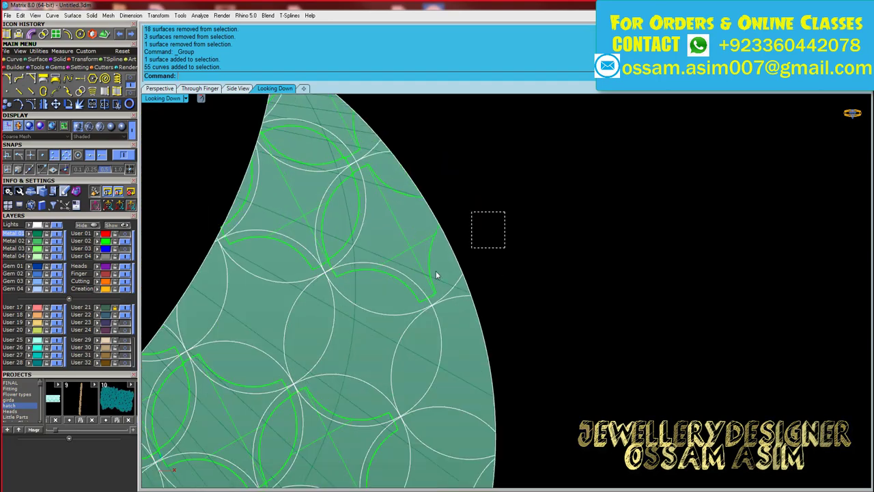
{"action": "scroll", "coordinate": [436, 276], "scroll_direction": "down", "scroll_amount": 3}
{"action": "scroll", "coordinate": [254, 289], "scroll_direction": "down", "scroll_amount": 2}
{"action": "left_click", "coordinate": [468, 150]}
{"action": "scroll", "coordinate": [396, 303], "scroll_direction": "up", "scroll_amount": 3}
{"action": "scroll", "coordinate": [426, 238], "scroll_direction": "up", "scroll_amount": 2}
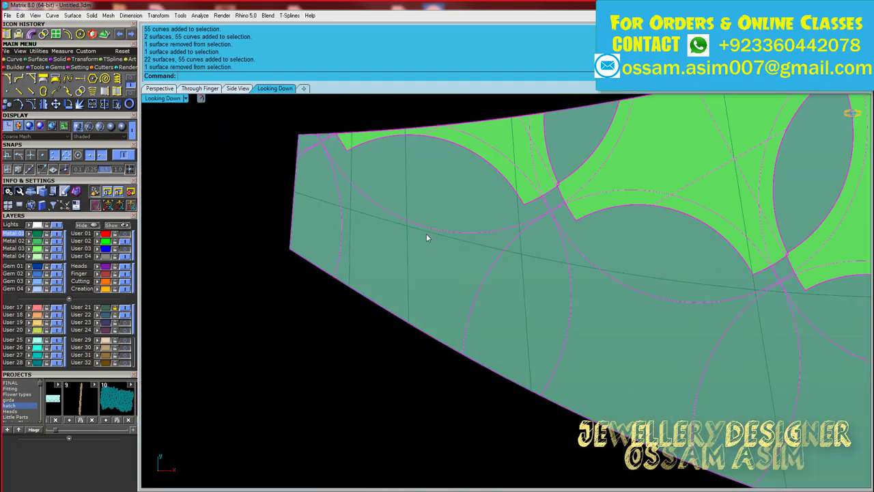
{"action": "scroll", "coordinate": [427, 238], "scroll_direction": "down", "scroll_amount": 3}
{"action": "left_click", "coordinate": [129, 89]}
Step: Flow the trimmed lattice from the flat crescent onto the ring petal surface
{"action": "left_click", "coordinate": [369, 241]}
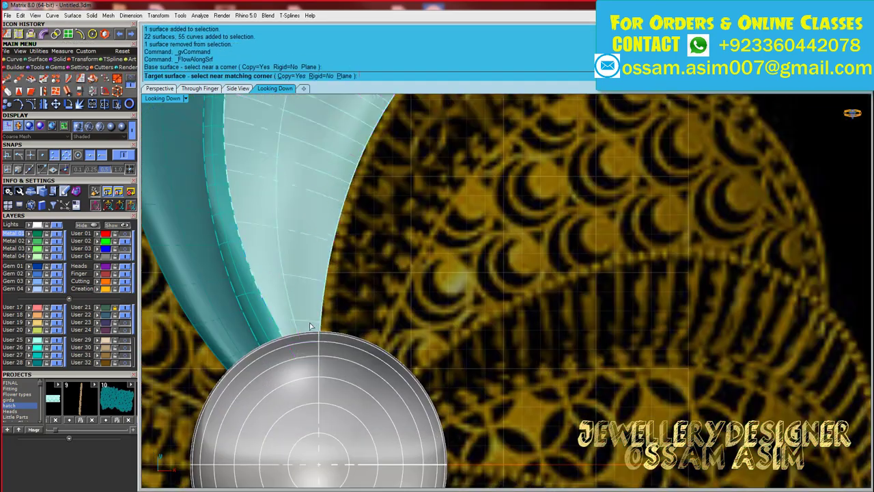
{"action": "left_click", "coordinate": [355, 246]}
{"action": "scroll", "coordinate": [335, 239], "scroll_direction": "up", "scroll_amount": 2}
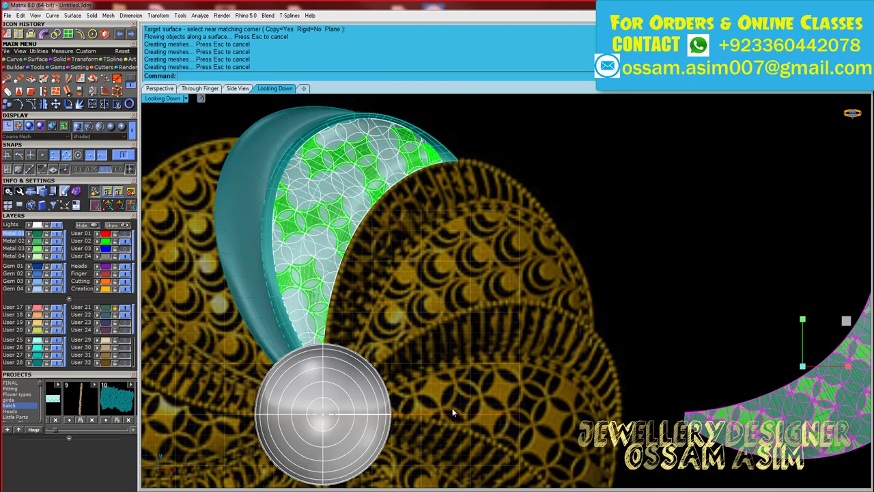
{"action": "right_click_drag", "start_coordinate": [452, 407], "coordinate": [473, 379]}
{"action": "scroll", "coordinate": [335, 238], "scroll_direction": "up", "scroll_amount": 3}
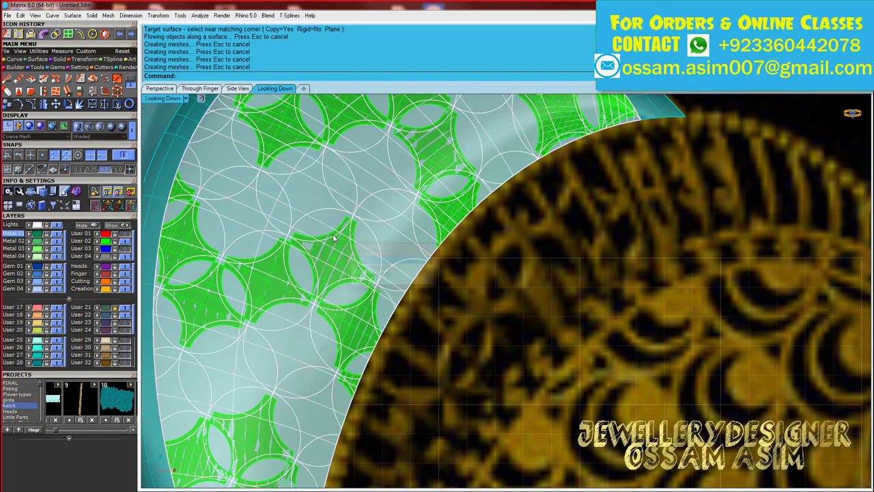
{"action": "left_click", "coordinate": [304, 358]}
{"action": "scroll", "coordinate": [321, 274], "scroll_direction": "down", "scroll_amount": 5}
{"action": "mouse_move", "coordinate": [321, 273]}
{"action": "right_mouse_down"}
{"action": "mouse_move", "coordinate": [332, 273]}
{"action": "mouse_move", "coordinate": [301, 198]}
{"action": "right_mouse_up"}
Step: Explode the flowed curves, pipe them at the default 0.300 diameter, and group the pipes
{"action": "key", "text": "ctrl+e"}
{"action": "key", "text": "ctrl+p"}
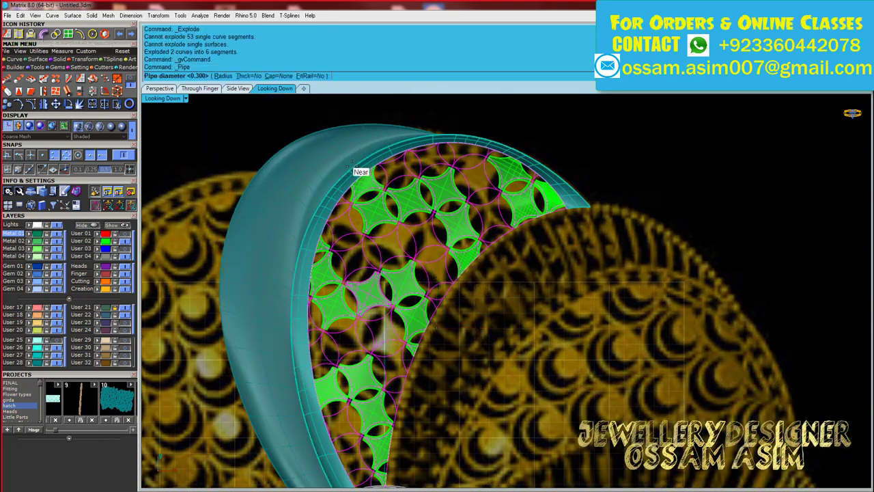
{"action": "right_click_drag", "start_coordinate": [361, 172], "coordinate": [409, 205]}
{"action": "key", "text": "Return"}
{"action": "key", "text": "ctrl+g"}
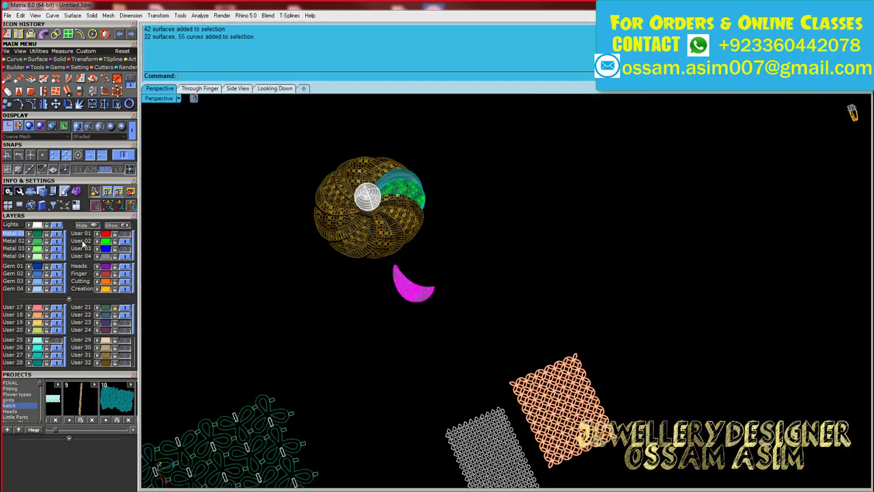
Step: Hide the circle pipes after a deletion and undo
{"action": "key", "text": "Delete"}
{"action": "key", "text": "ctrl+z"}
{"action": "key", "text": "ctrl+h"}
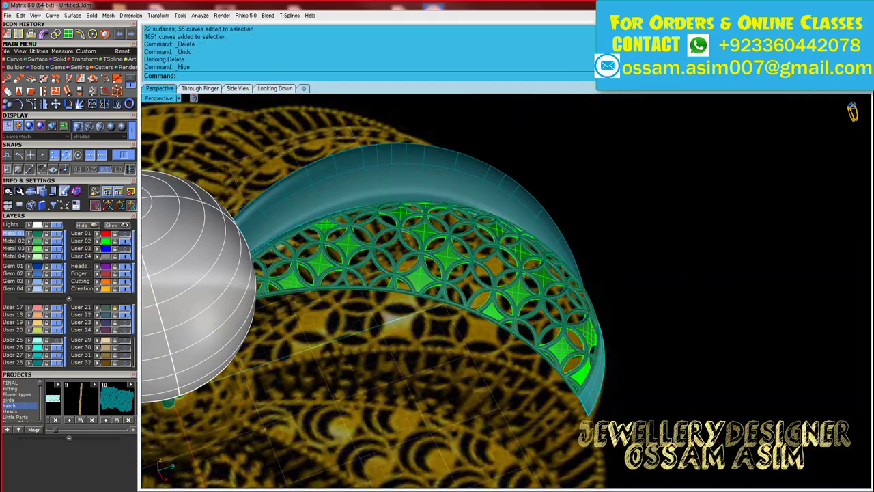
{"action": "scroll", "coordinate": [477, 219], "scroll_direction": "up", "scroll_amount": 5}
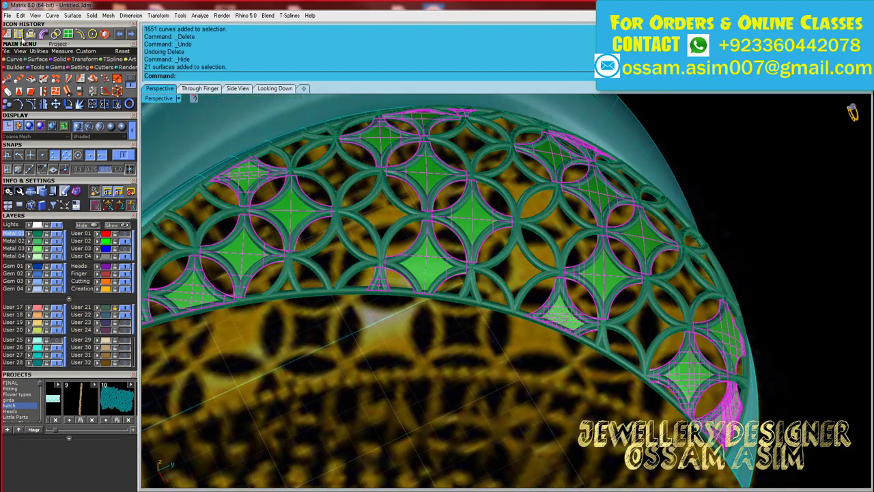
Step: Offset the wrapped star surfaces by 0.15 and group them with the lattice piece
{"action": "type", "text": ".15"}
{"action": "key", "text": "Return"}
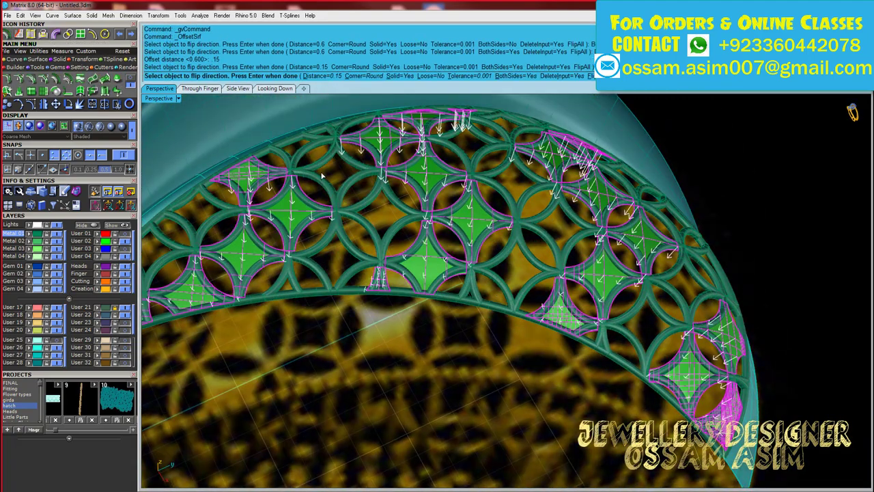
{"action": "key", "text": "Return"}
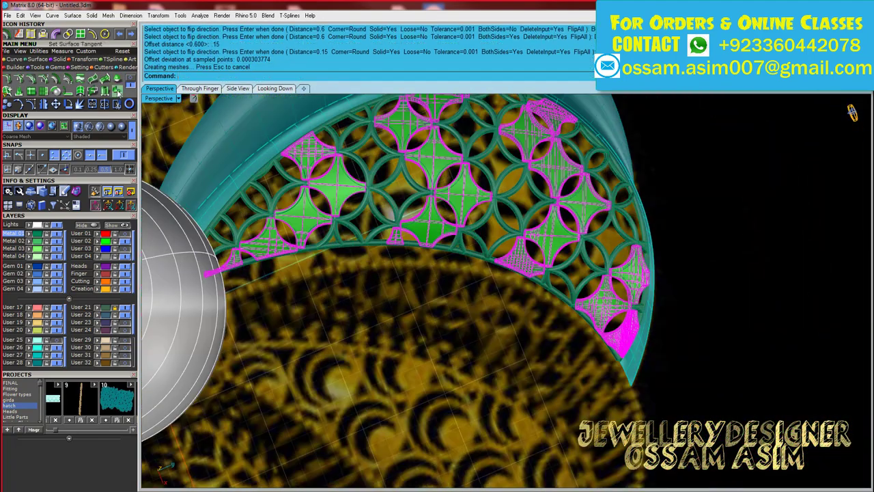
{"action": "scroll", "coordinate": [381, 247], "scroll_direction": "down", "scroll_amount": 4}
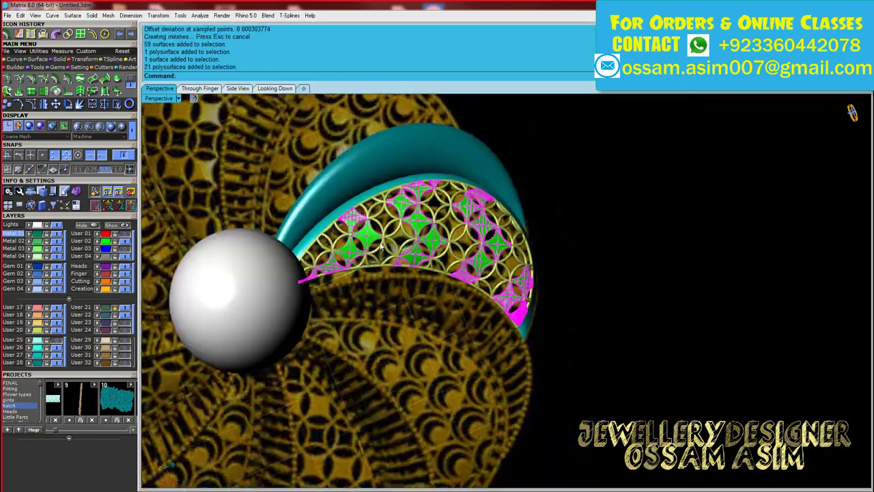
{"action": "key", "text": "ctrl+g"}
{"action": "right_click_drag", "start_coordinate": [381, 245], "coordinate": [519, 260]}
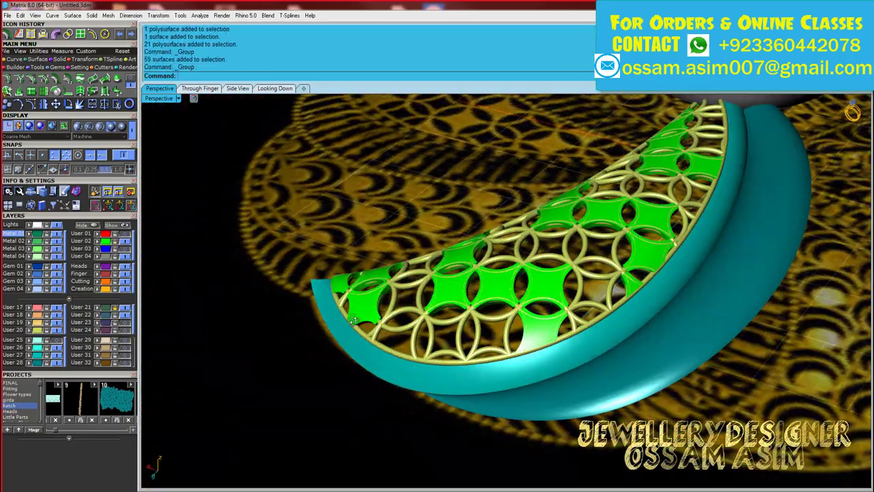
Step: Place Milgrain beads along the band's extracted curve with 0.4 spacing
{"action": "right_click_drag", "start_coordinate": [664, 310], "coordinate": [256, 258]}
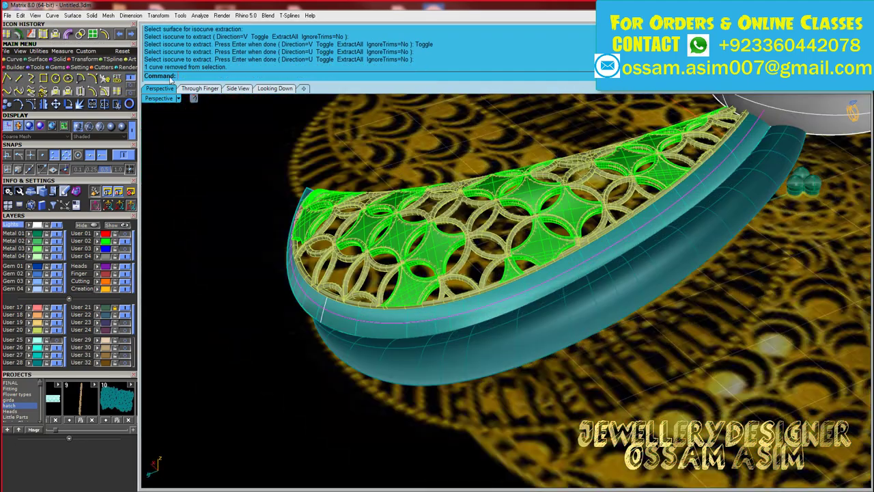
{"action": "key", "text": "F6"}
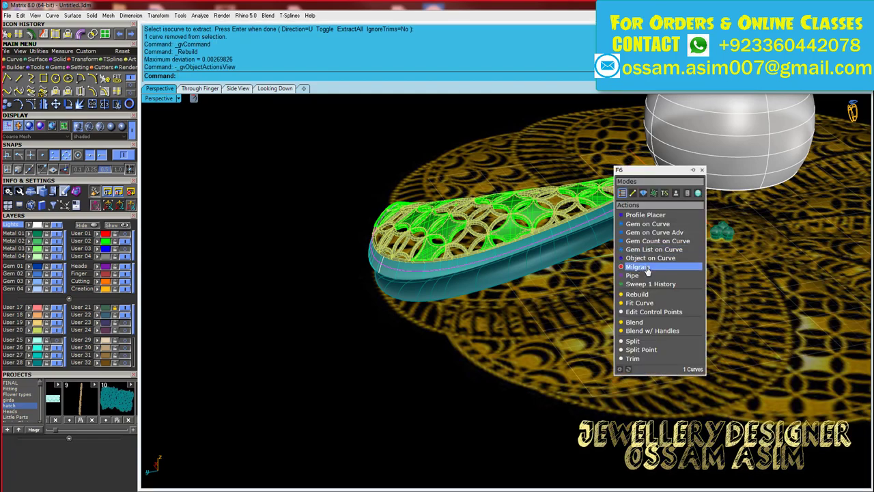
{"action": "left_click", "coordinate": [646, 268]}
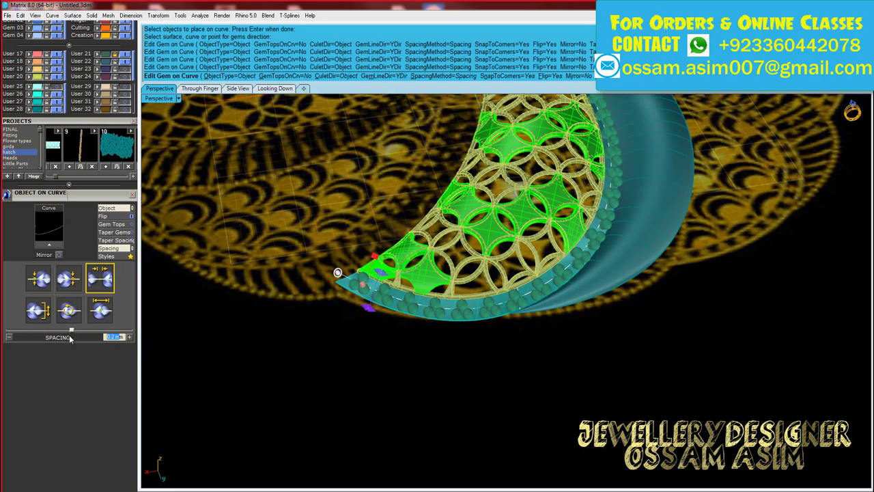
{"action": "type", "text": "0.4"}
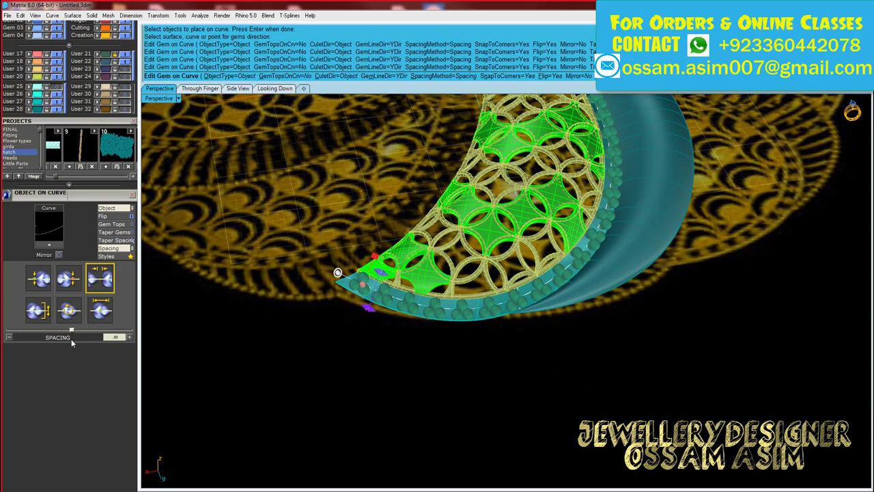
{"action": "key", "text": "Return"}
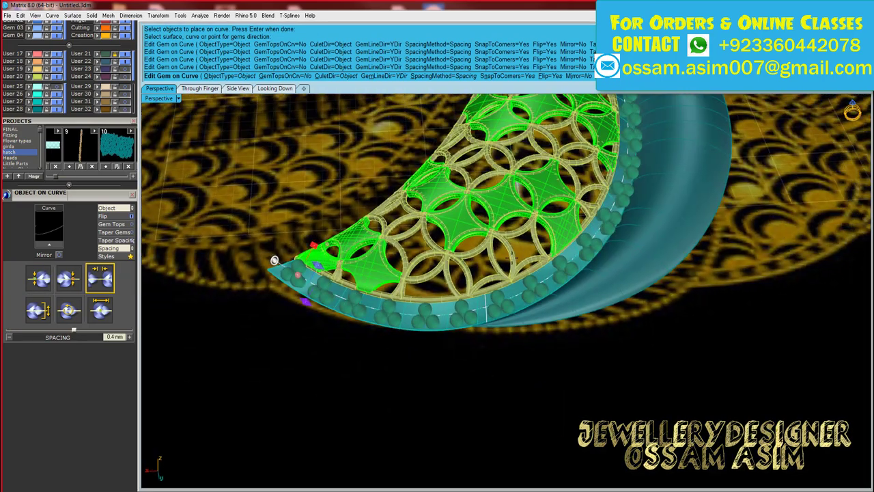
Step: Set the bead start size to 1.5 mm, finish the clusters, and select them
{"action": "mouse_move", "coordinate": [274, 260]}
{"action": "right_mouse_down"}
{"action": "mouse_move", "coordinate": [268, 243]}
{"action": "mouse_move", "coordinate": [478, 342]}
{"action": "mouse_move", "coordinate": [690, 294]}
{"action": "right_mouse_up"}
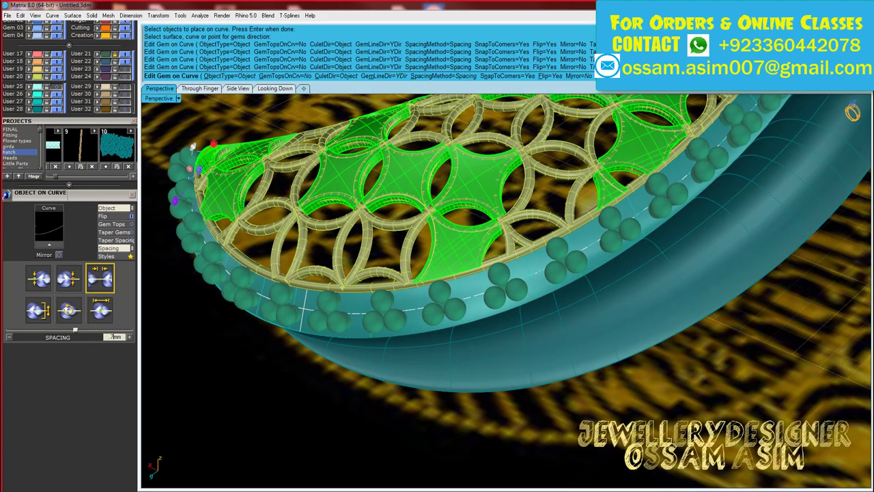
{"action": "right_click_drag", "start_coordinate": [193, 146], "coordinate": [547, 186]}
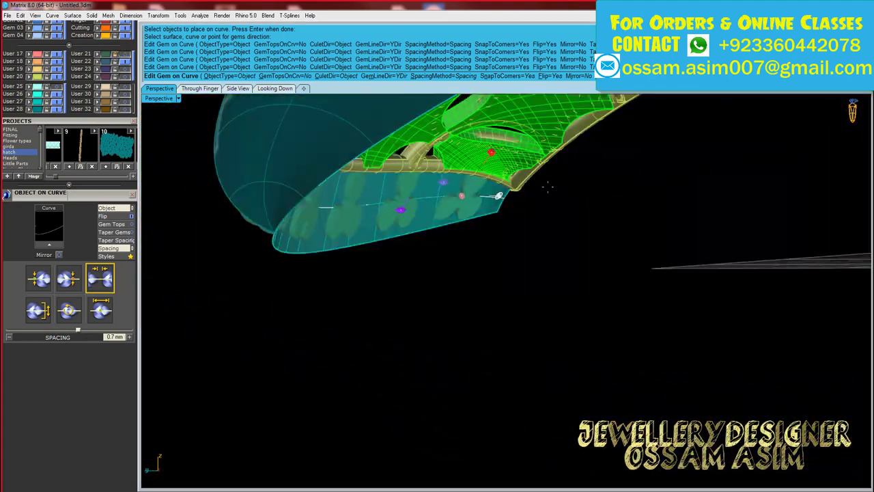
{"action": "type", "text": ".5"}
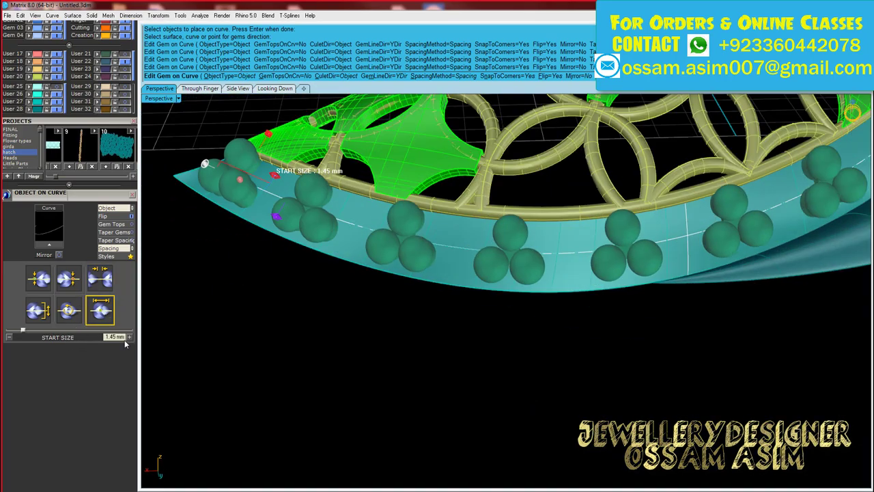
{"action": "key", "text": "Return"}
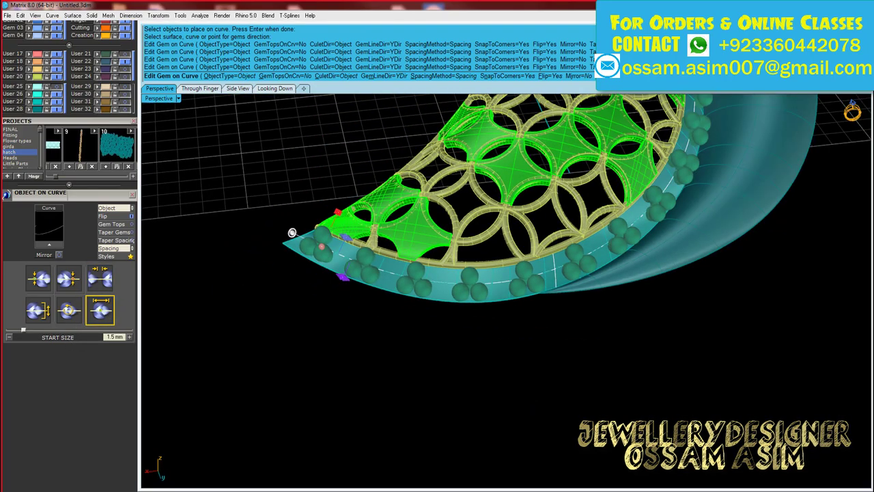
{"action": "mouse_move", "coordinate": [292, 233]}
{"action": "right_mouse_down"}
{"action": "mouse_move", "coordinate": [444, 178]}
{"action": "mouse_move", "coordinate": [437, 287]}
{"action": "right_mouse_up"}
{"action": "key", "text": "Return"}
{"action": "left_click", "coordinate": [394, 175]}
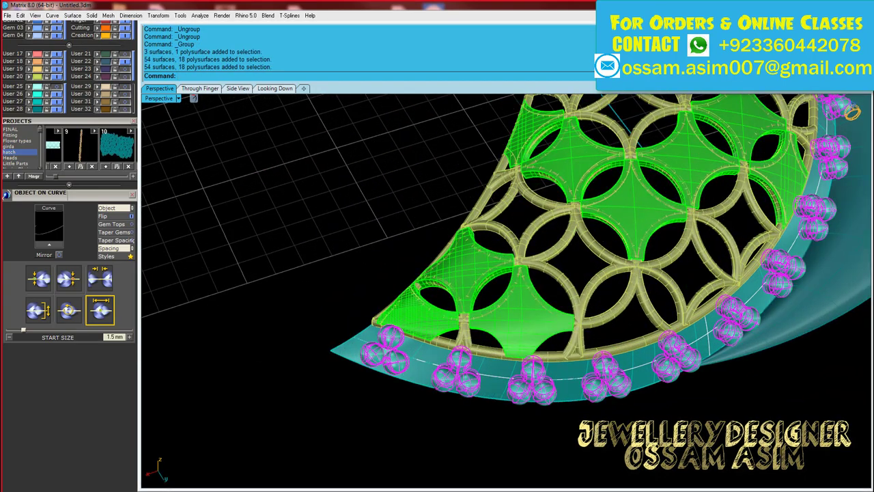
Step: Select the teal band surface and bring its whole edge into view
{"action": "left_click", "coordinate": [492, 386]}
{"action": "right_click_drag", "start_coordinate": [492, 386], "coordinate": [420, 330]}
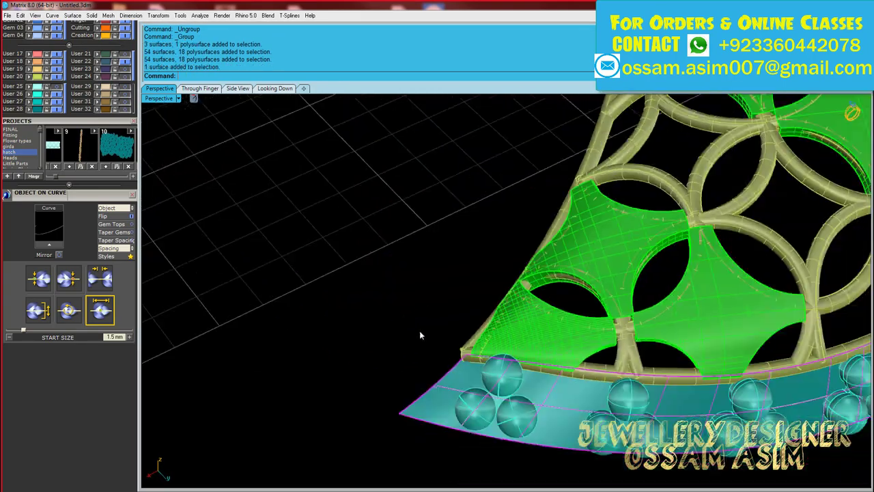
{"action": "scroll", "coordinate": [108, 282], "scroll_direction": "up", "scroll_amount": 3}
{"action": "scroll", "coordinate": [375, 248], "scroll_direction": "down", "scroll_amount": 3}
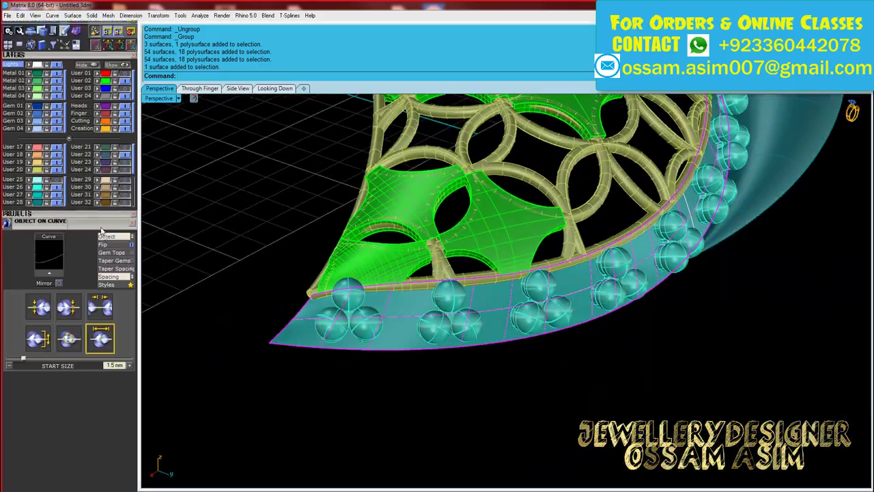
{"action": "mouse_move", "coordinate": [375, 248]}
{"action": "right_mouse_down"}
{"action": "mouse_move", "coordinate": [349, 265]}
{"action": "mouse_move", "coordinate": [328, 260]}
{"action": "right_mouse_up"}
{"action": "scroll", "coordinate": [69, 273], "scroll_direction": "up", "scroll_amount": 3}
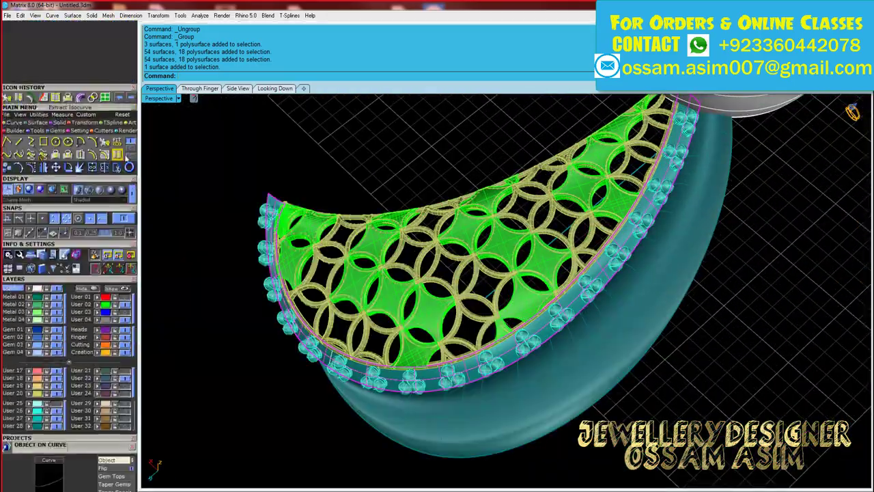
{"action": "scroll", "coordinate": [254, 258], "scroll_direction": "up", "scroll_amount": 3}
{"action": "right_click_drag", "start_coordinate": [254, 257], "coordinate": [352, 253]}
{"action": "scroll", "coordinate": [352, 253], "scroll_direction": "down", "scroll_amount": 3}
{"action": "scroll", "coordinate": [334, 266], "scroll_direction": "up", "scroll_amount": 2}
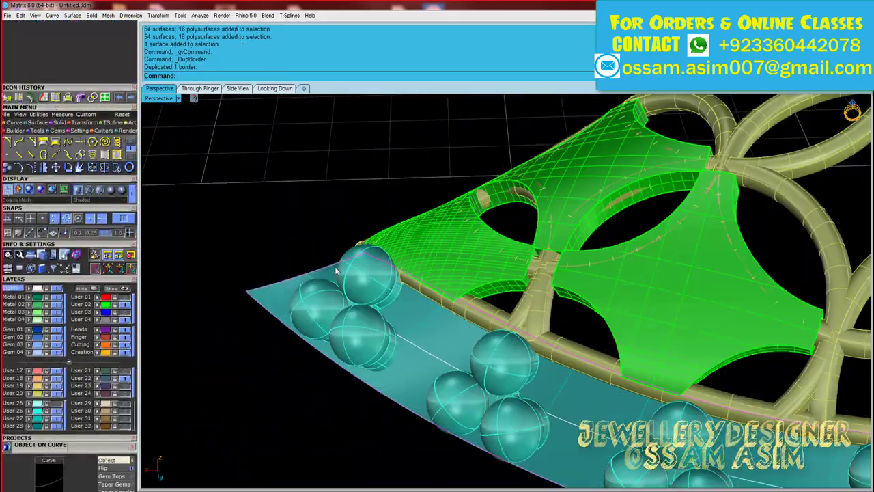
{"action": "scroll", "coordinate": [351, 346], "scroll_direction": "down", "scroll_amount": 2}
Step: Pipe the band's duplicated border and trim the border curve
{"action": "left_click", "coordinate": [104, 141]}
{"action": "key", "text": "Return"}
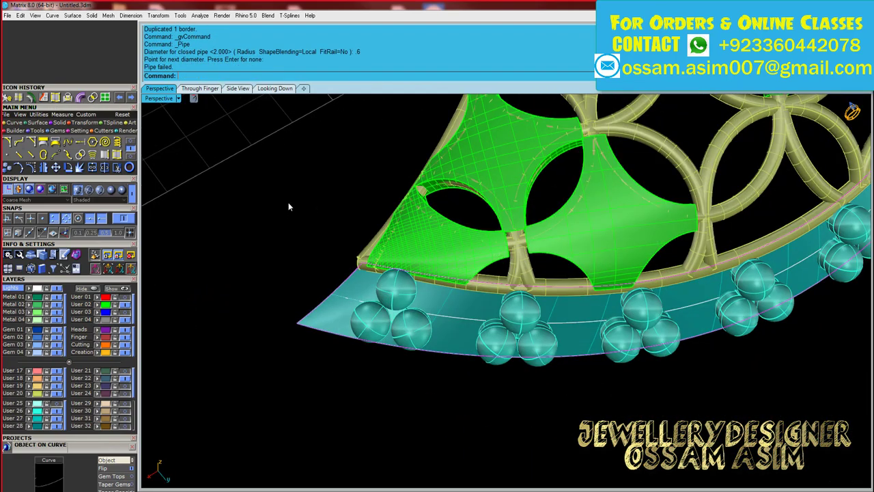
{"action": "left_click", "coordinate": [94, 251]}
{"action": "left_click", "coordinate": [117, 167]}
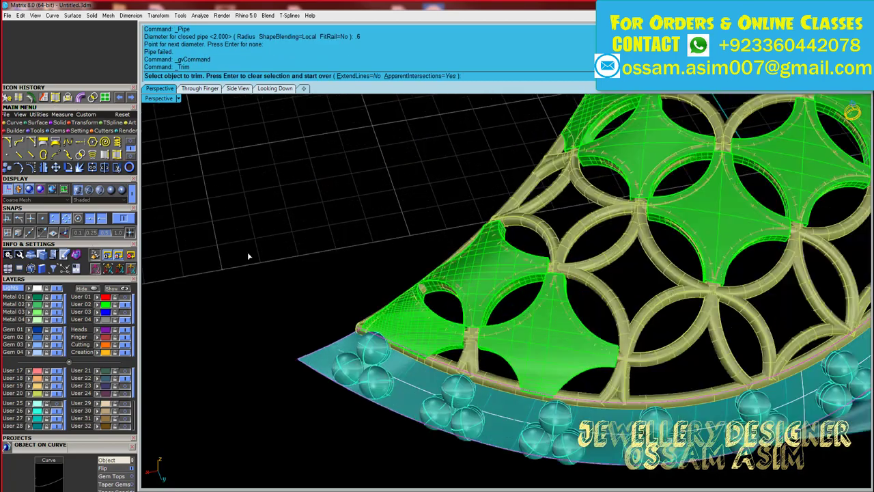
{"action": "key", "text": "Return"}
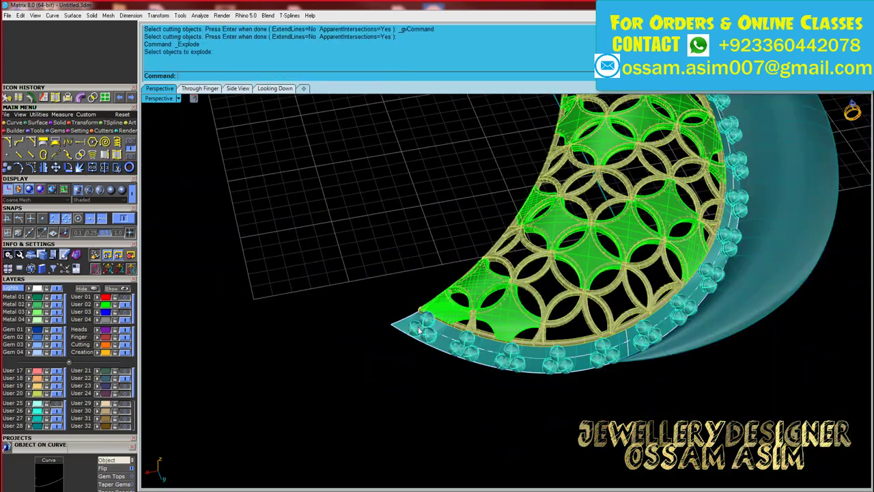
{"action": "scroll", "coordinate": [420, 330], "scroll_direction": "up", "scroll_amount": 5}
Step: Explode the border curve, undo the extra pipe, and select the new edge rail
{"action": "left_click", "coordinate": [80, 167]}
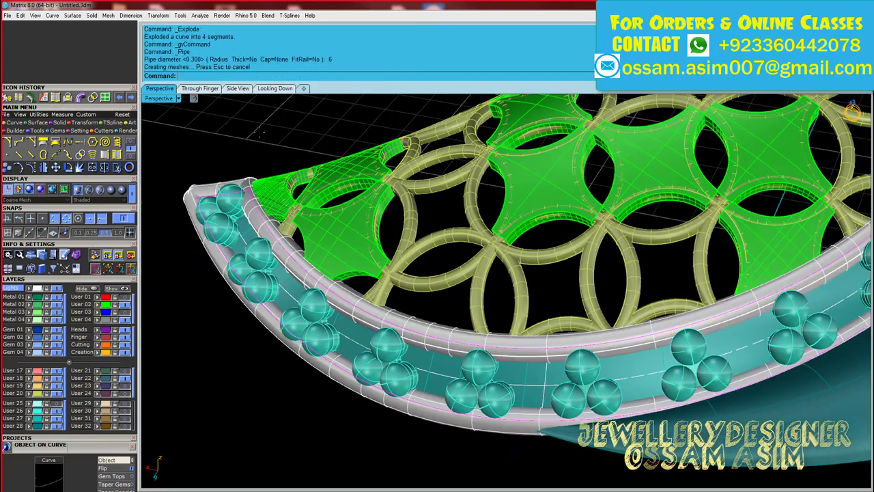
{"action": "key", "text": "ctrl+z"}
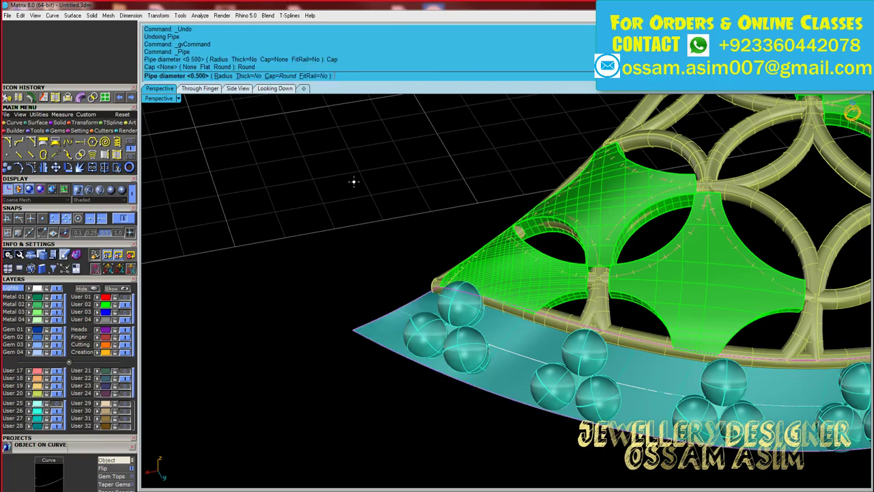
{"action": "scroll", "coordinate": [789, 321], "scroll_direction": "down", "scroll_amount": 5}
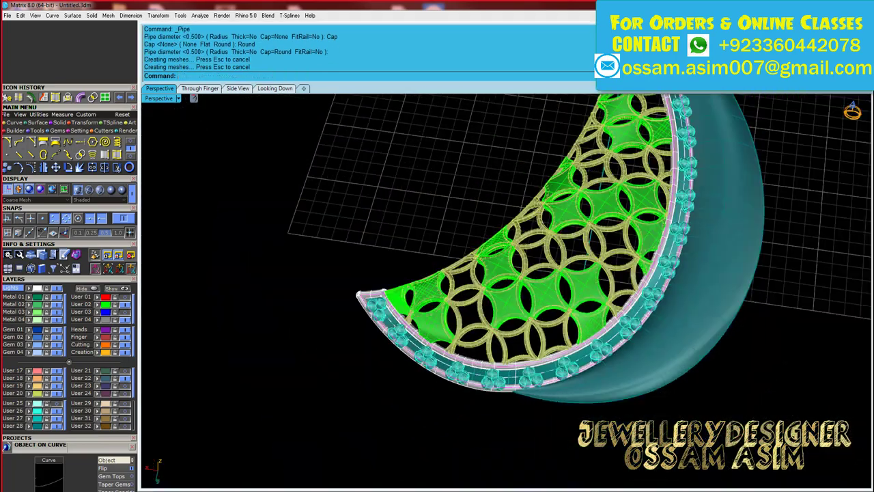
{"action": "left_click", "coordinate": [302, 274]}
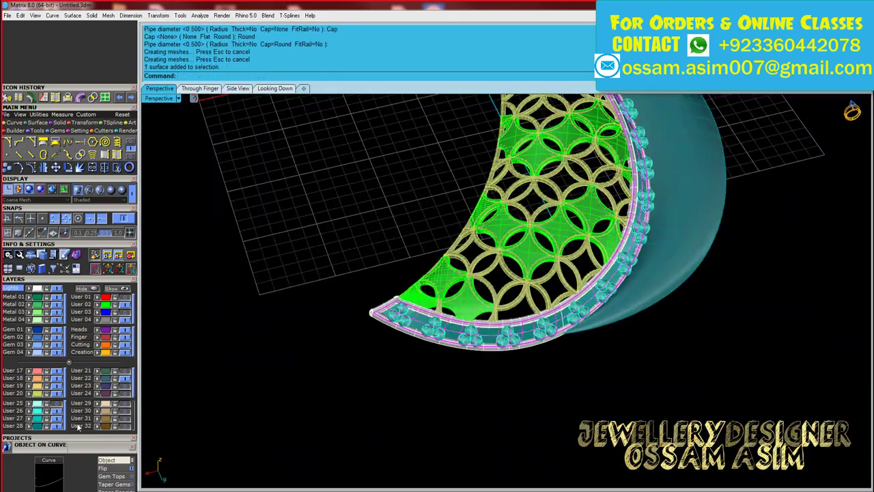
{"action": "scroll", "coordinate": [183, 427], "scroll_direction": "up", "scroll_amount": 2}
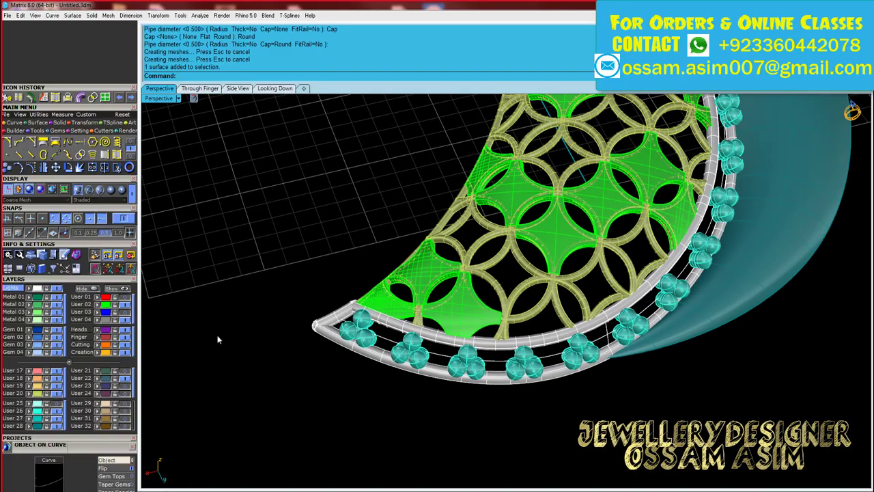
Step: Group the gem rails together with the bead clusters around the rim
{"action": "scroll", "coordinate": [218, 339], "scroll_direction": "up", "scroll_amount": 3}
{"action": "left_click", "coordinate": [368, 327]}
{"action": "left_click", "coordinate": [478, 383]}
{"action": "mouse_move", "coordinate": [479, 383]}
{"action": "right_mouse_down"}
{"action": "mouse_move", "coordinate": [557, 234]}
{"action": "mouse_move", "coordinate": [444, 338]}
{"action": "mouse_move", "coordinate": [490, 290]}
{"action": "right_mouse_up"}
{"action": "key", "text": "ctrl+g"}
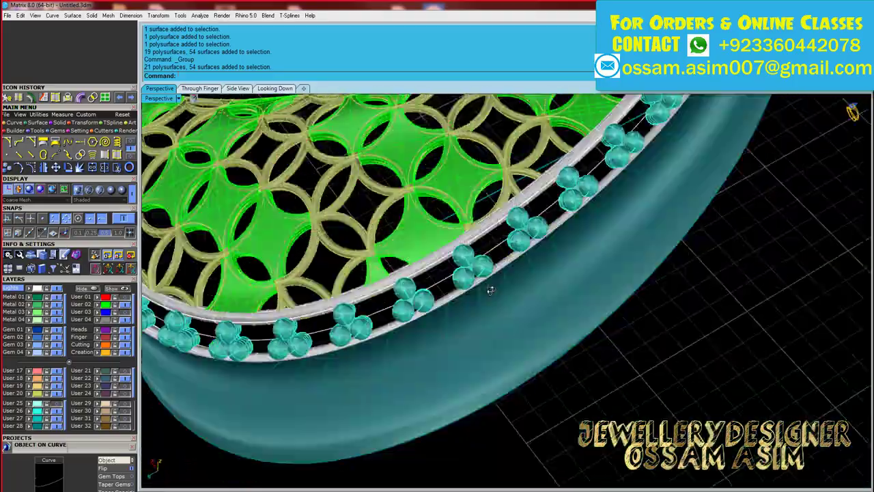
Step: Duplicate the outer edge of the teal crescent surface in the top-down view
{"action": "right_click_drag", "start_coordinate": [490, 290], "coordinate": [493, 357]}
{"action": "left_click", "coordinate": [613, 272]}
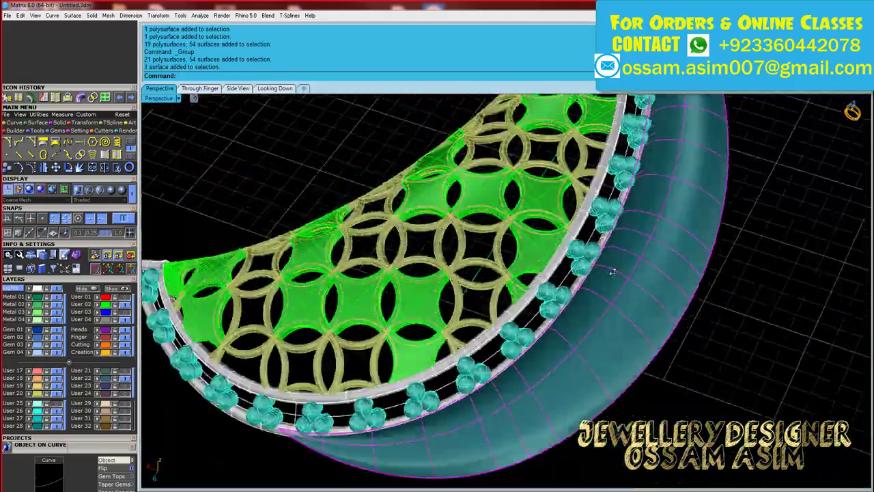
{"action": "mouse_move", "coordinate": [613, 272]}
{"action": "right_mouse_down"}
{"action": "mouse_move", "coordinate": [685, 232]}
{"action": "mouse_move", "coordinate": [638, 276]}
{"action": "mouse_move", "coordinate": [260, 94]}
{"action": "right_mouse_up"}
{"action": "left_click", "coordinate": [274, 88]}
{"action": "scroll", "coordinate": [438, 219], "scroll_direction": "up", "scroll_amount": 3}
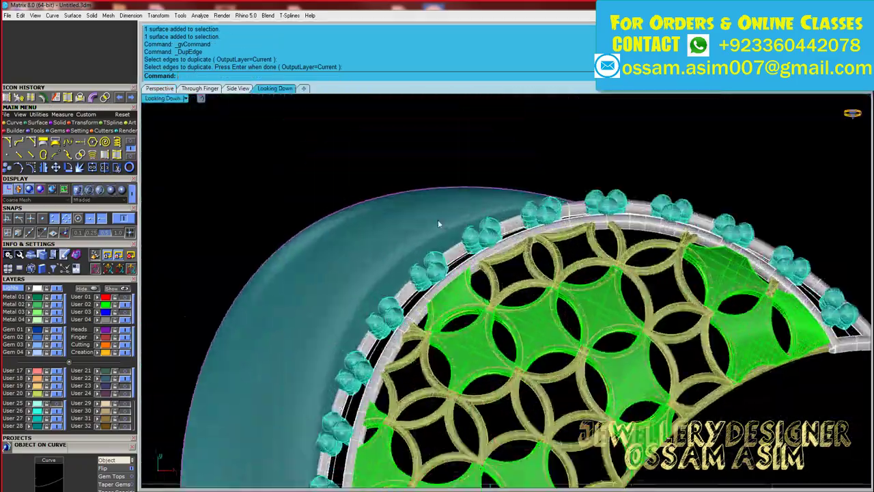
{"action": "scroll", "coordinate": [438, 219], "scroll_direction": "up", "scroll_amount": 2}
{"action": "type", "text": "5"}
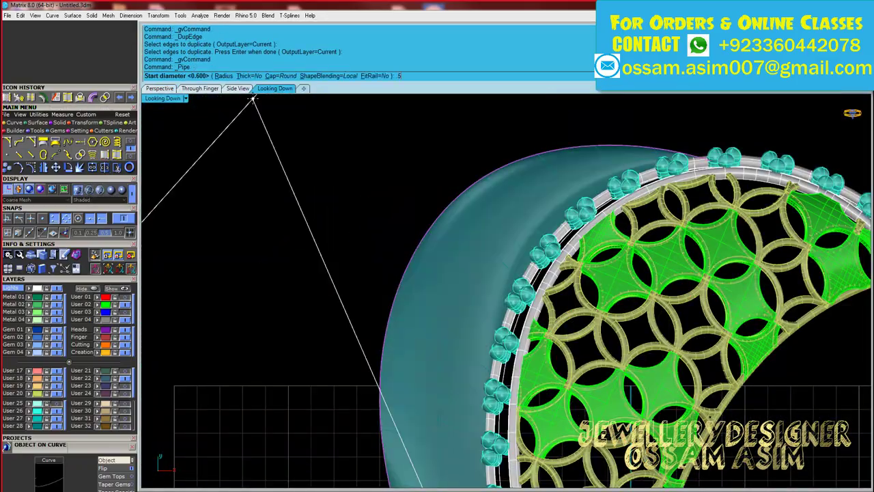
Step: Pipe the duplicated edge into a 0.55-diameter round-capped rail
{"action": "key", "text": "Return"}
{"action": "key", "text": "Return"}
{"action": "key", "text": "Return"}
{"action": "scroll", "coordinate": [396, 194], "scroll_direction": "up", "scroll_amount": 2}
{"action": "scroll", "coordinate": [335, 288], "scroll_direction": "up", "scroll_amount": 2}
{"action": "key", "text": "Return"}
{"action": "key", "text": "Return"}
{"action": "key", "text": "Return"}
{"action": "scroll", "coordinate": [506, 290], "scroll_direction": "down", "scroll_amount": 3}
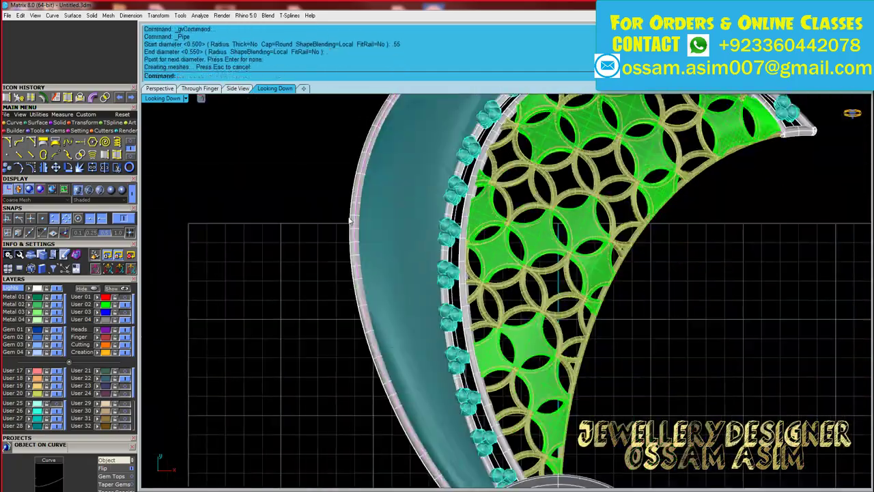
{"action": "scroll", "coordinate": [506, 290], "scroll_direction": "up", "scroll_amount": 3}
{"action": "left_click", "coordinate": [159, 88]}
{"action": "right_click_drag", "start_coordinate": [294, 160], "coordinate": [386, 243]}
{"action": "scroll", "coordinate": [387, 243], "scroll_direction": "up", "scroll_amount": 3}
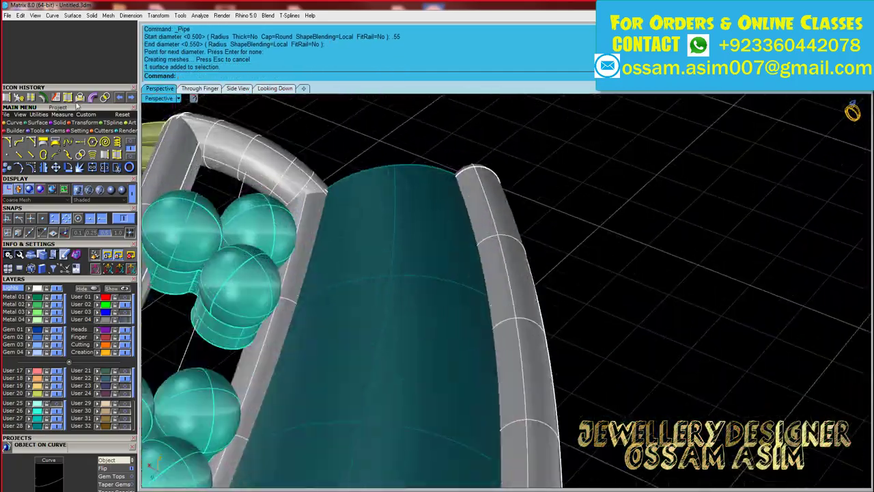
{"action": "scroll", "coordinate": [484, 195], "scroll_direction": "down", "scroll_amount": 5}
{"action": "scroll", "coordinate": [508, 239], "scroll_direction": "down", "scroll_amount": 3}
Step: Start beading the teal band's outer edge curve, rebuilt to 12 points
{"action": "scroll", "coordinate": [524, 286], "scroll_direction": "up", "scroll_amount": 3}
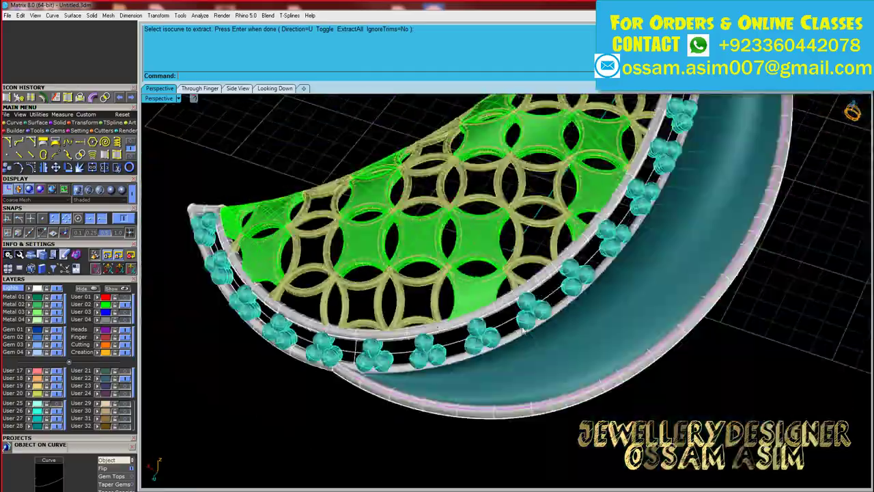
{"action": "scroll", "coordinate": [525, 285], "scroll_direction": "up", "scroll_amount": 2}
{"action": "scroll", "coordinate": [547, 294], "scroll_direction": "down", "scroll_amount": 1}
{"action": "scroll", "coordinate": [600, 310], "scroll_direction": "up", "scroll_amount": 2}
{"action": "scroll", "coordinate": [556, 264], "scroll_direction": "down", "scroll_amount": 3}
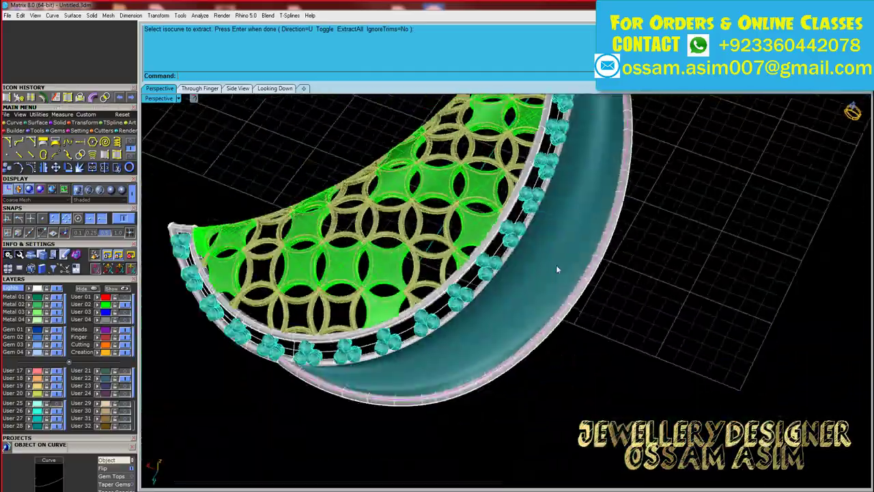
{"action": "scroll", "coordinate": [557, 264], "scroll_direction": "up", "scroll_amount": 4}
{"action": "scroll", "coordinate": [415, 315], "scroll_direction": "down", "scroll_amount": 2}
{"action": "scroll", "coordinate": [415, 315], "scroll_direction": "down", "scroll_amount": 1}
{"action": "right_click_drag", "start_coordinate": [415, 315], "coordinate": [205, 150]}
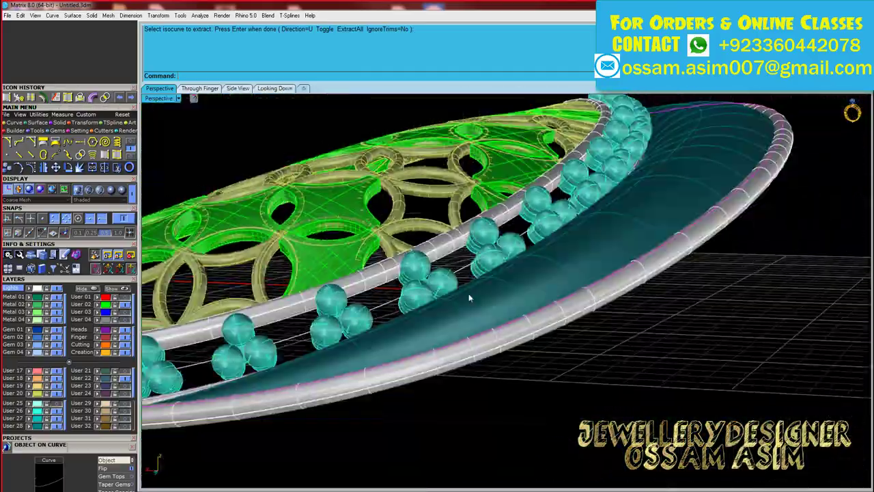
{"action": "scroll", "coordinate": [205, 151], "scroll_direction": "down", "scroll_amount": 3}
{"action": "scroll", "coordinate": [176, 136], "scroll_direction": "up", "scroll_amount": 4}
{"action": "scroll", "coordinate": [176, 136], "scroll_direction": "down", "scroll_amount": 1}
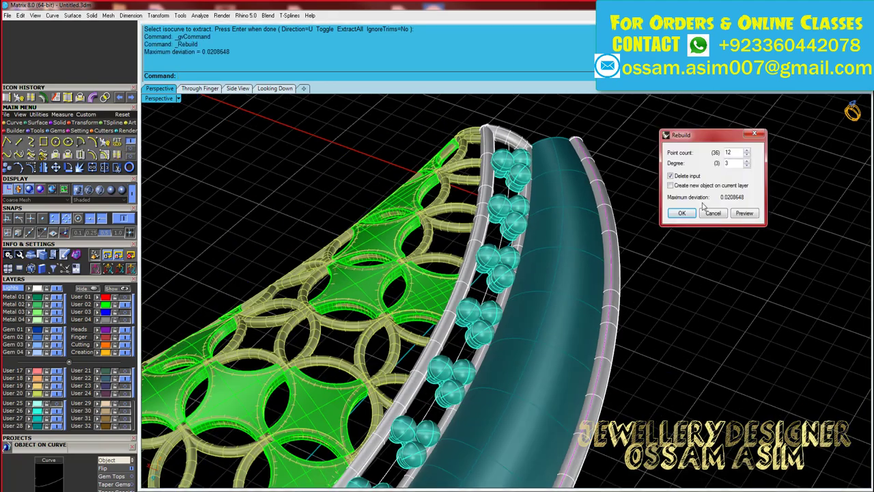
{"action": "scroll", "coordinate": [588, 193], "scroll_direction": "down", "scroll_amount": 2}
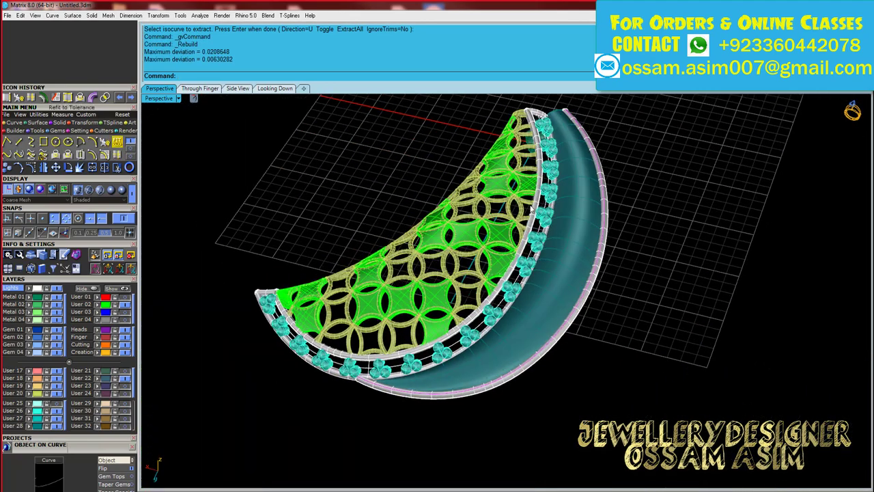
{"action": "scroll", "coordinate": [570, 410], "scroll_direction": "up", "scroll_amount": 4}
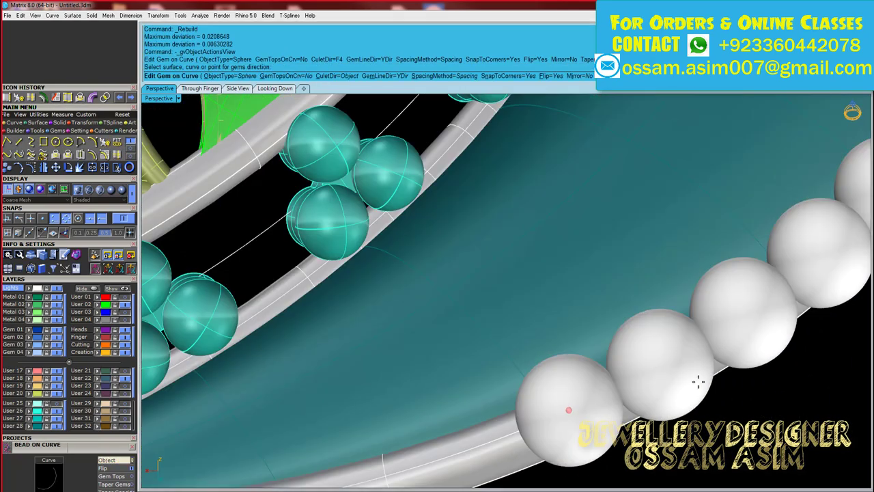
{"action": "scroll", "coordinate": [697, 382], "scroll_direction": "down", "scroll_amount": 3}
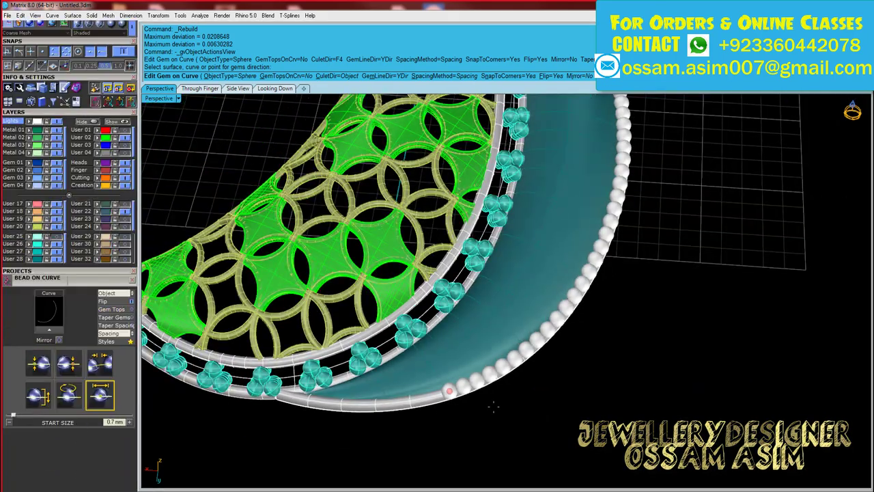
{"action": "scroll", "coordinate": [493, 406], "scroll_direction": "up", "scroll_amount": 4}
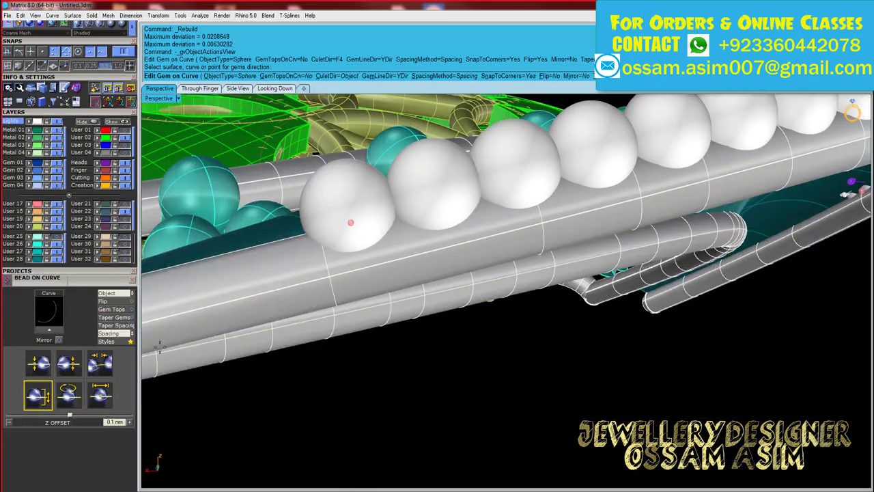
{"action": "scroll", "coordinate": [398, 333], "scroll_direction": "down", "scroll_amount": 5}
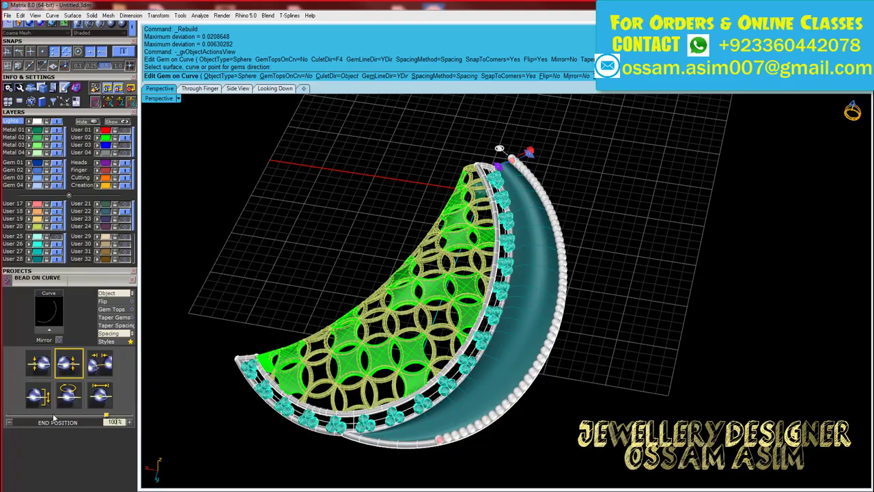
Step: Set the white pearls to 0.65 mm size with 0.05 mm spacing and place them
{"action": "left_click", "coordinate": [106, 373]}
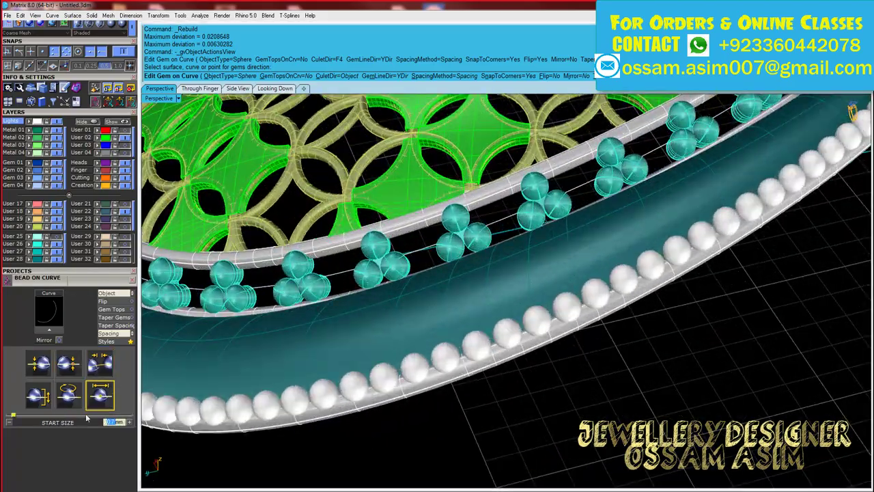
{"action": "left_click", "coordinate": [100, 395]}
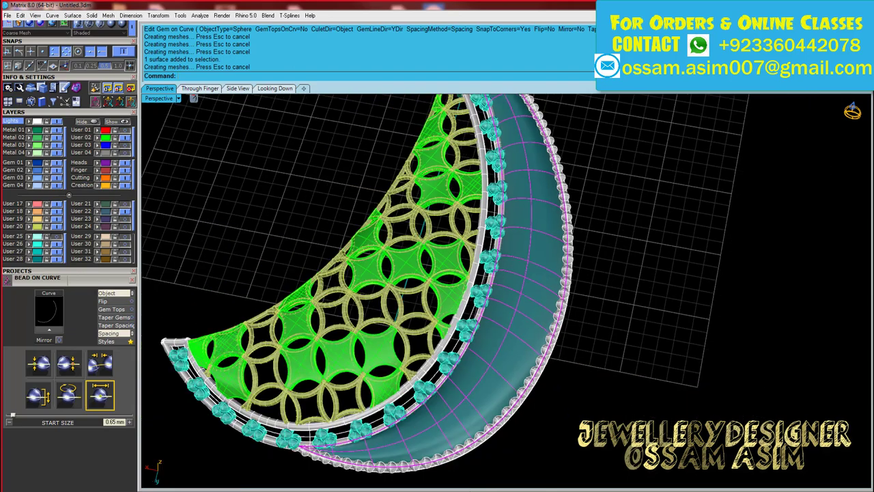
{"action": "right_click_drag", "start_coordinate": [683, 284], "coordinate": [513, 340]}
{"action": "scroll", "coordinate": [512, 335], "scroll_direction": "up", "scroll_amount": 3}
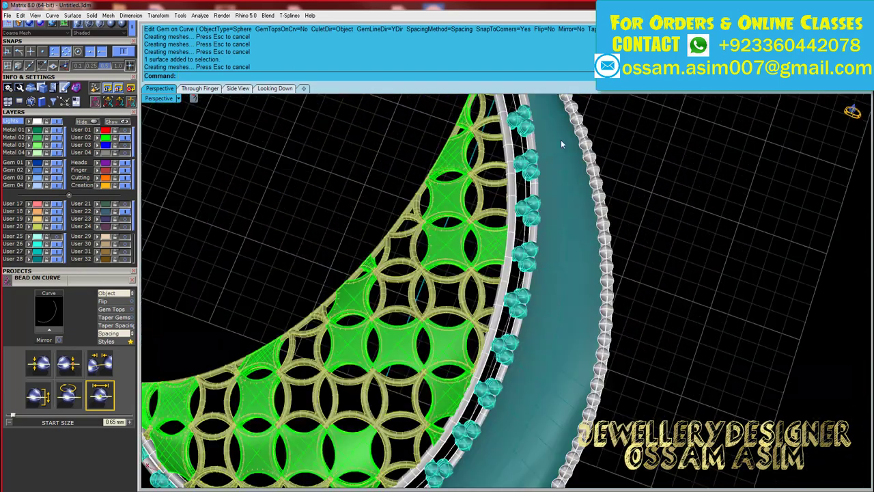
{"action": "scroll", "coordinate": [437, 274], "scroll_direction": "down", "scroll_amount": 5}
{"action": "key", "text": "Return"}
Step: Pipe 0.4-diameter rods along isocurves extracted across the band at the division points
{"action": "scroll", "coordinate": [602, 315], "scroll_direction": "up", "scroll_amount": 3}
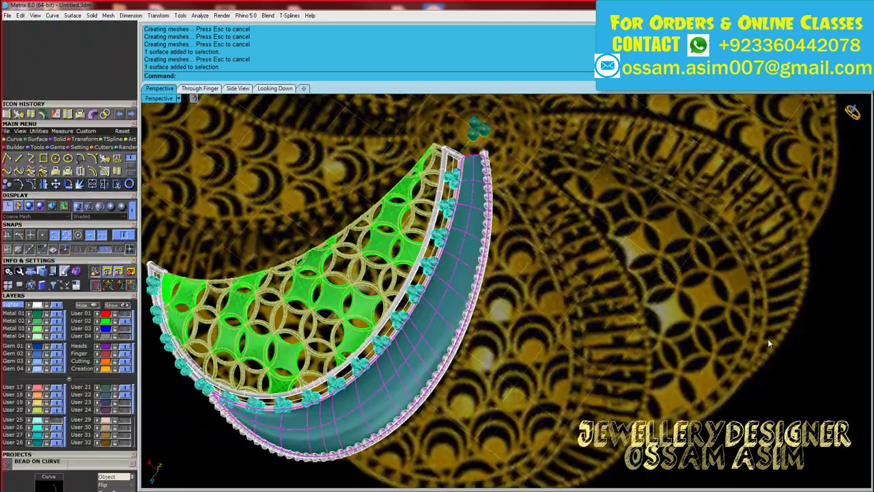
{"action": "right_click_drag", "start_coordinate": [541, 139], "coordinate": [506, 158]}
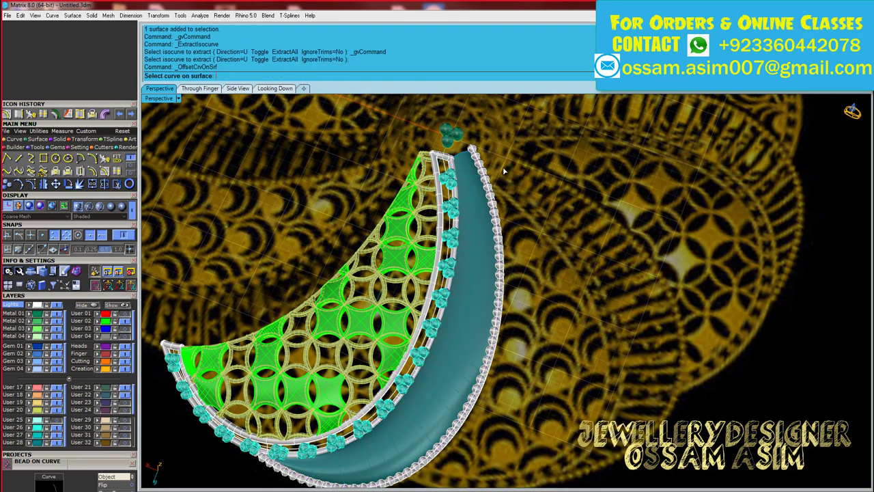
{"action": "scroll", "coordinate": [479, 160], "scroll_direction": "up", "scroll_amount": 5}
{"action": "right_click_drag", "start_coordinate": [438, 169], "coordinate": [366, 185]}
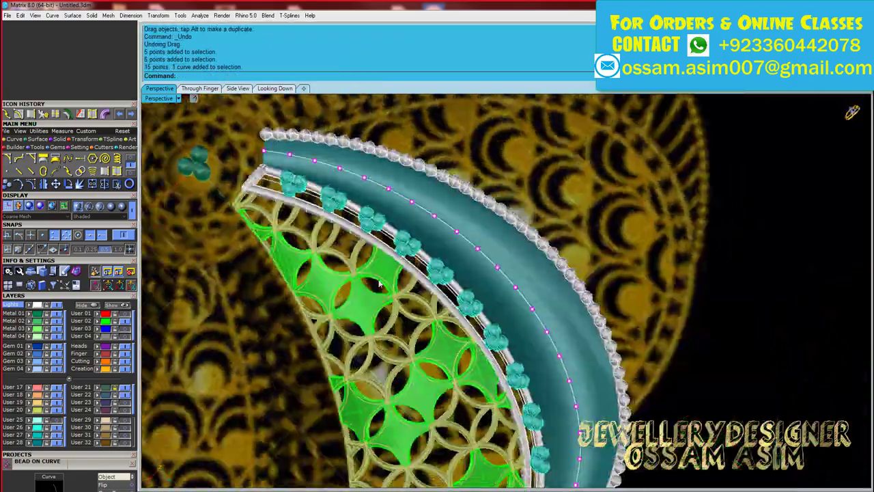
{"action": "left_click", "coordinate": [132, 173]}
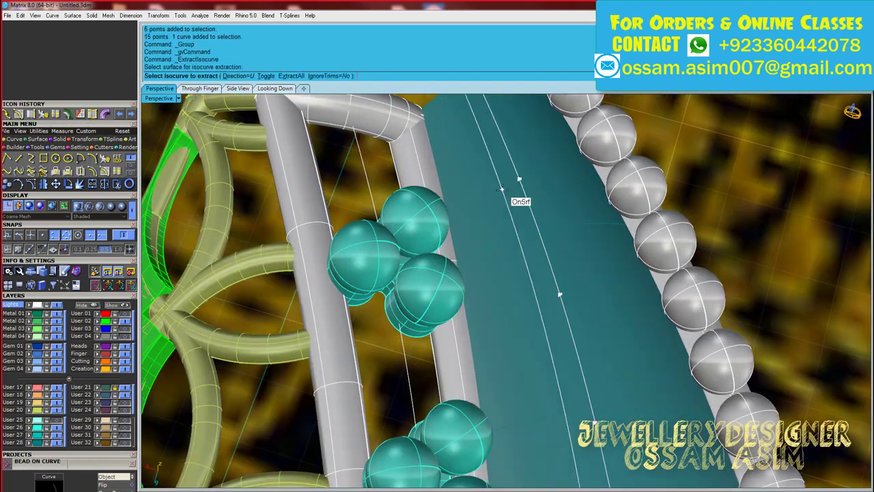
{"action": "left_click", "coordinate": [519, 184]}
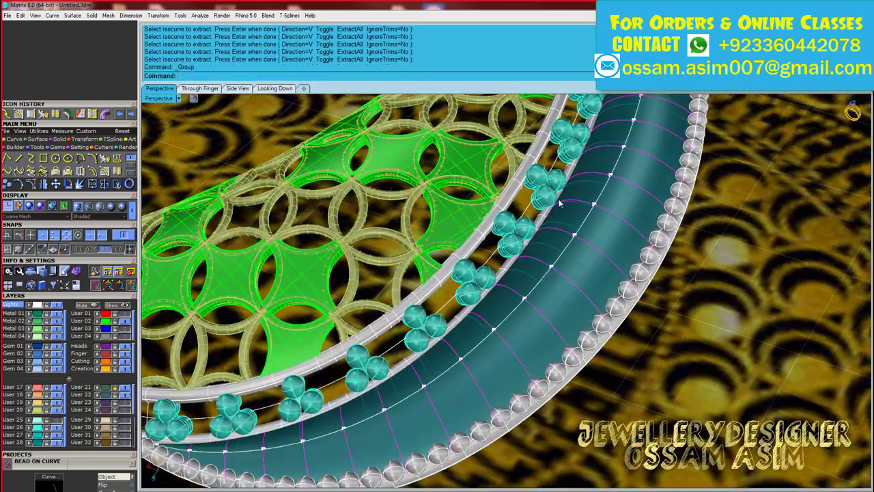
{"action": "type", "text": ".4"}
{"action": "key", "text": "Return"}
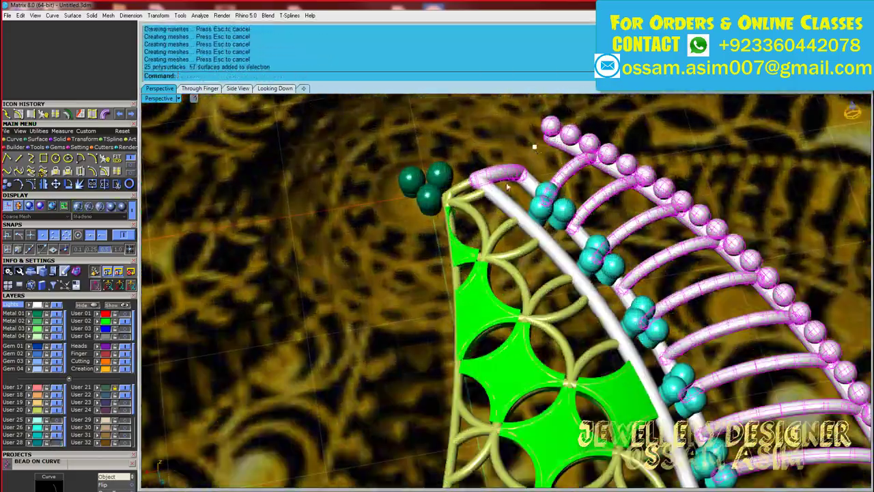
Step: Group the new arched rods with their beads and copy them
{"action": "left_click", "coordinate": [506, 109], "text": "ctrl"}
{"action": "key", "text": "ctrl+g"}
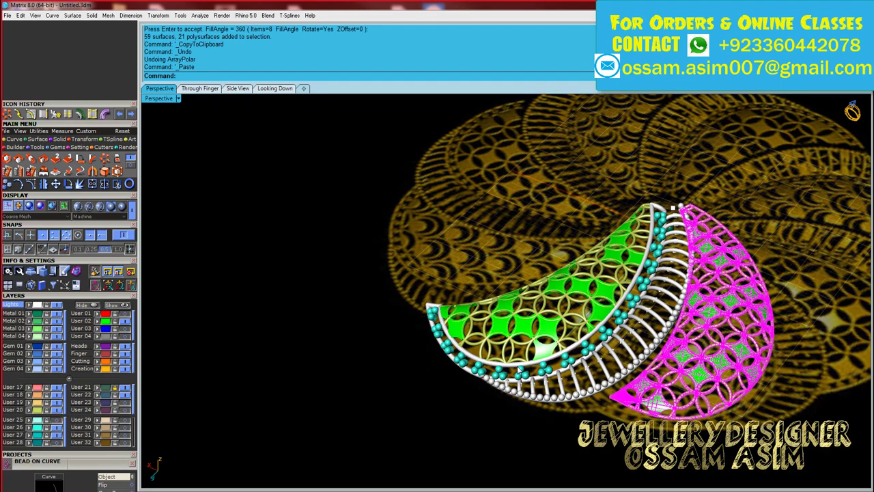
{"action": "key", "text": "ctrl+c"}
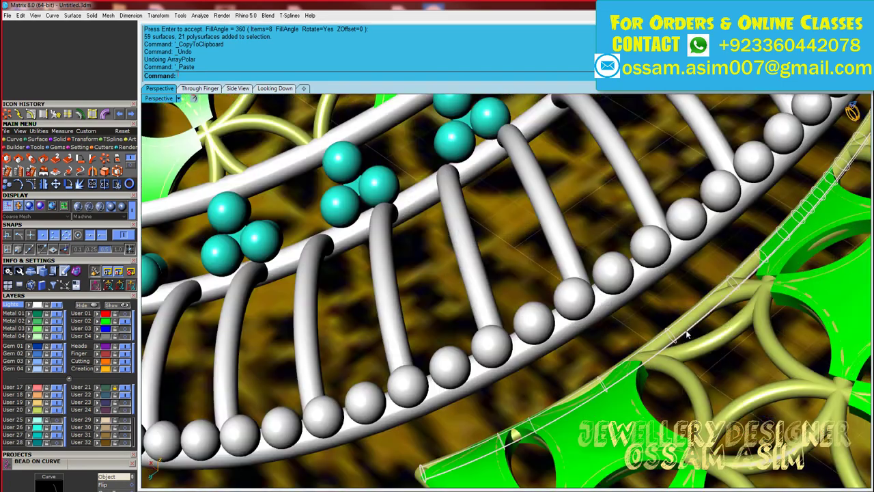
Step: Paste the rods back and extract guide rail curves from a rod tube
{"action": "key", "text": "ctrl+v"}
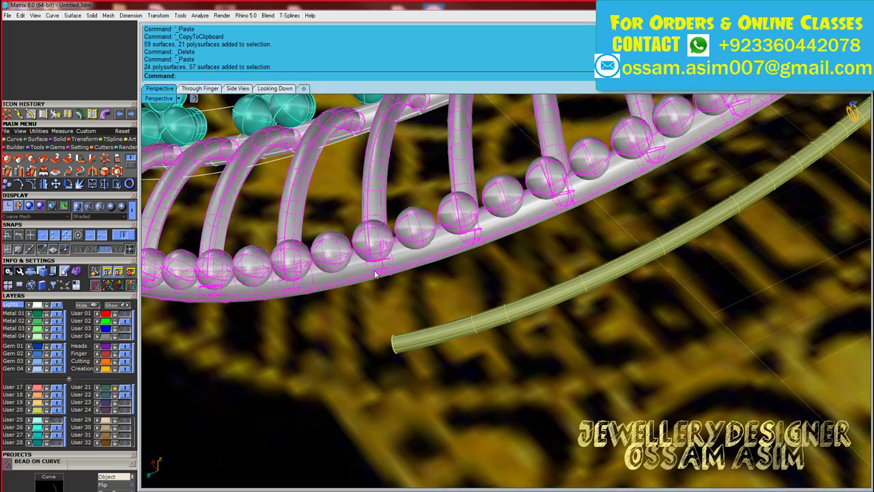
{"action": "left_click", "coordinate": [297, 137]}
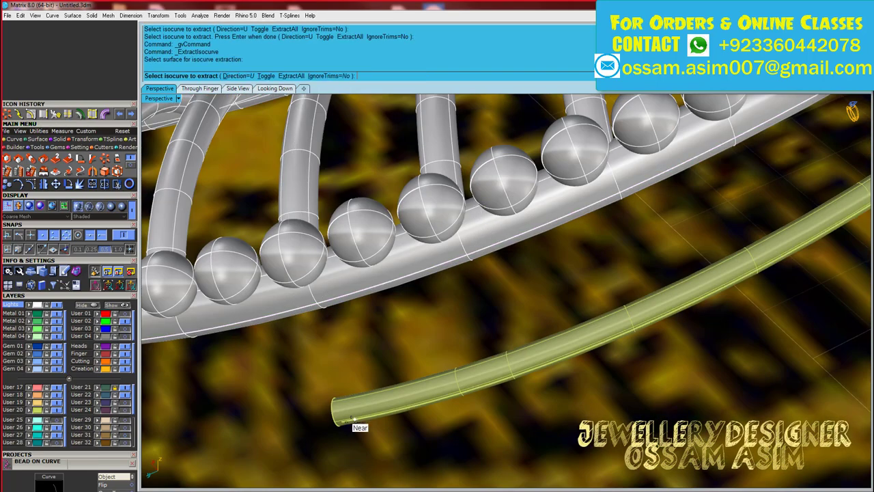
{"action": "key", "text": "Escape"}
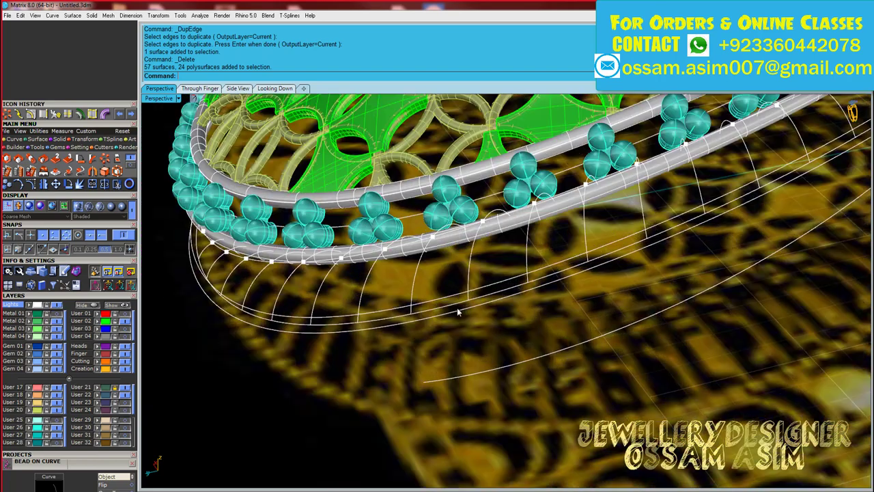
{"action": "left_click", "coordinate": [457, 308]}
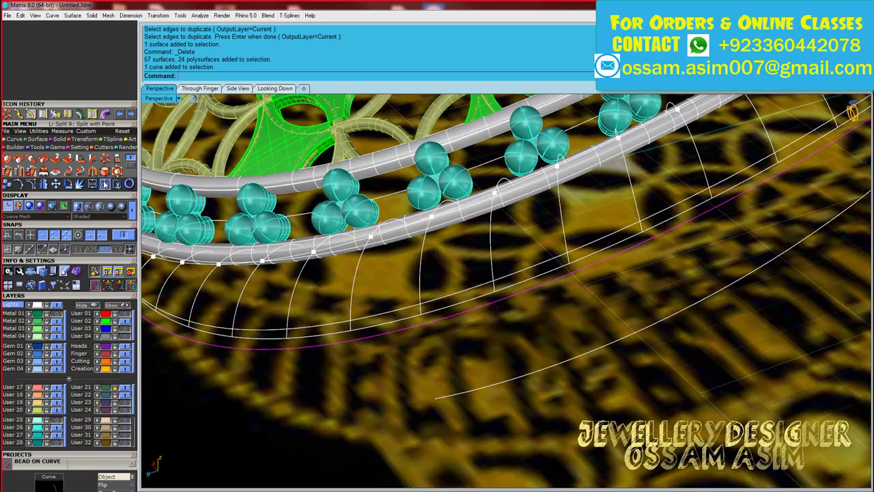
{"action": "scroll", "coordinate": [336, 345], "scroll_direction": "up", "scroll_amount": 3}
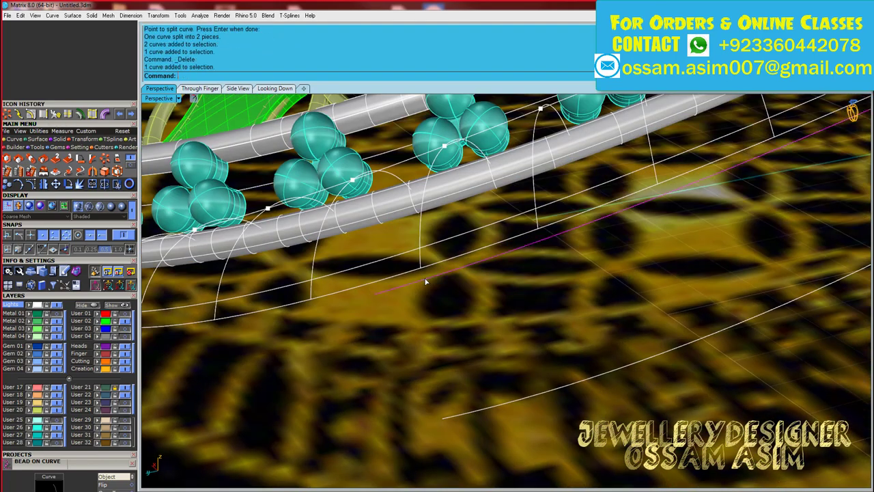
Step: Draw a line profile down from the band edge and sweep it along two rails
{"action": "left_click", "coordinate": [387, 285]}
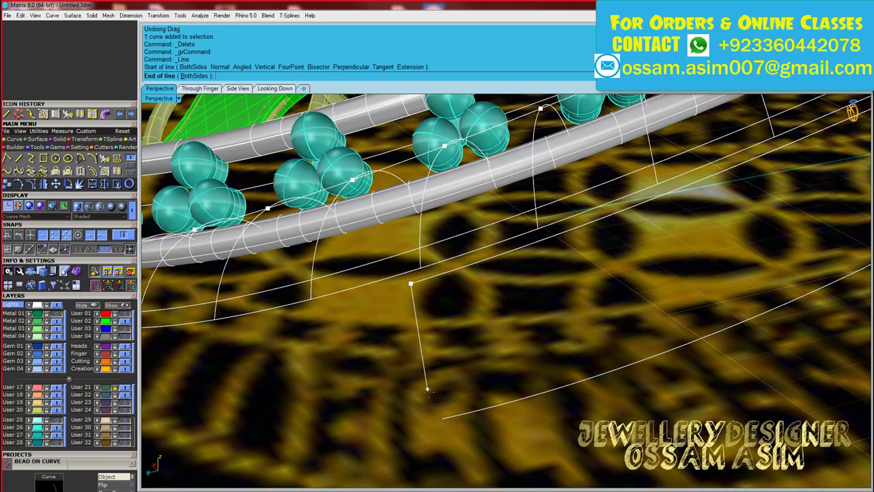
{"action": "left_click", "coordinate": [427, 389]}
{"action": "left_click", "coordinate": [387, 404]}
{"action": "key", "text": "Return"}
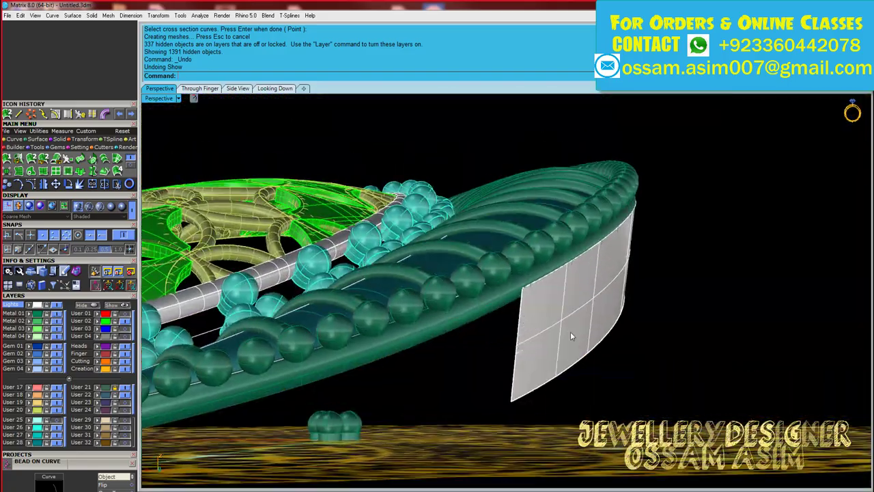
Step: Delete the swept surface and extract post guide curves at the band's division points
{"action": "left_click", "coordinate": [571, 332]}
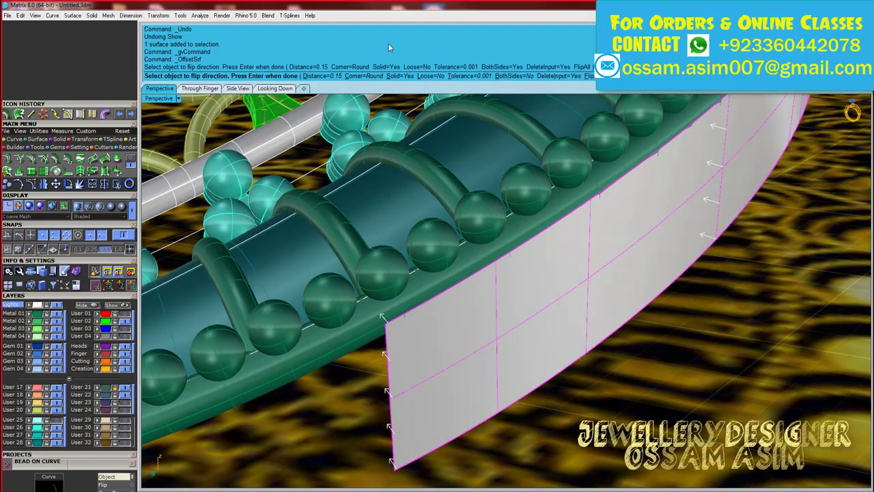
{"action": "key", "text": "Delete"}
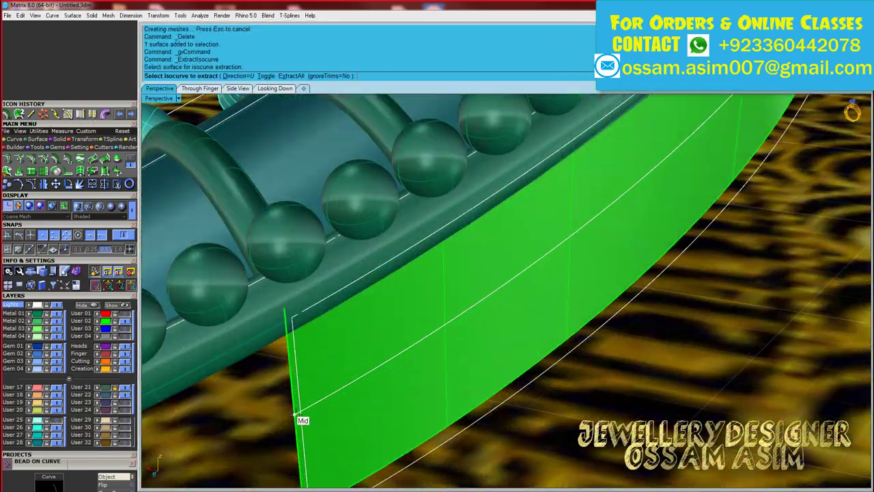
{"action": "left_click", "coordinate": [299, 417]}
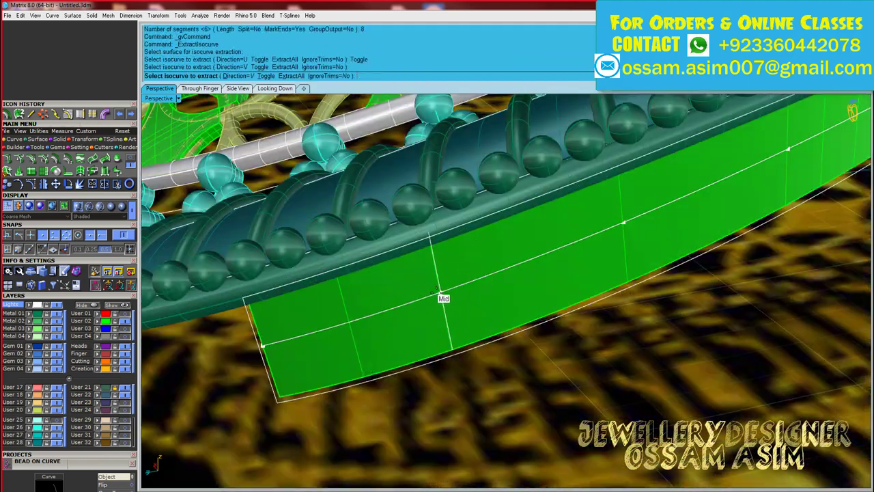
{"action": "left_click", "coordinate": [440, 291]}
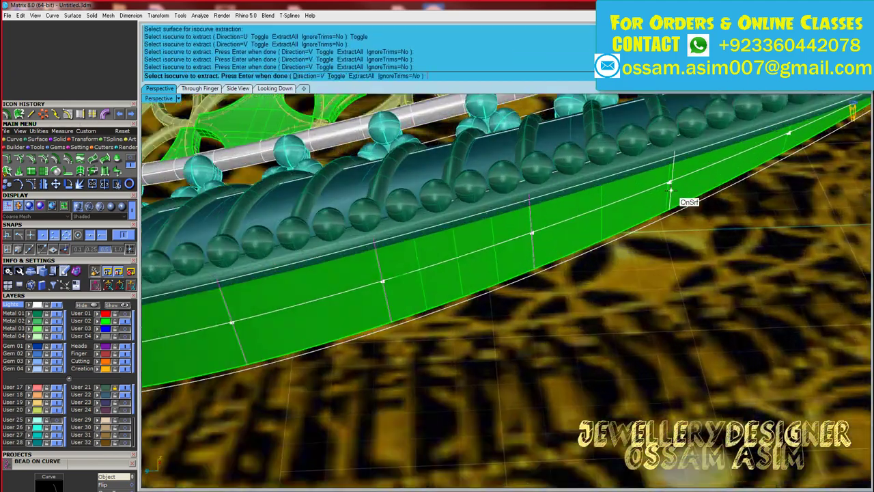
{"action": "key", "text": "Return"}
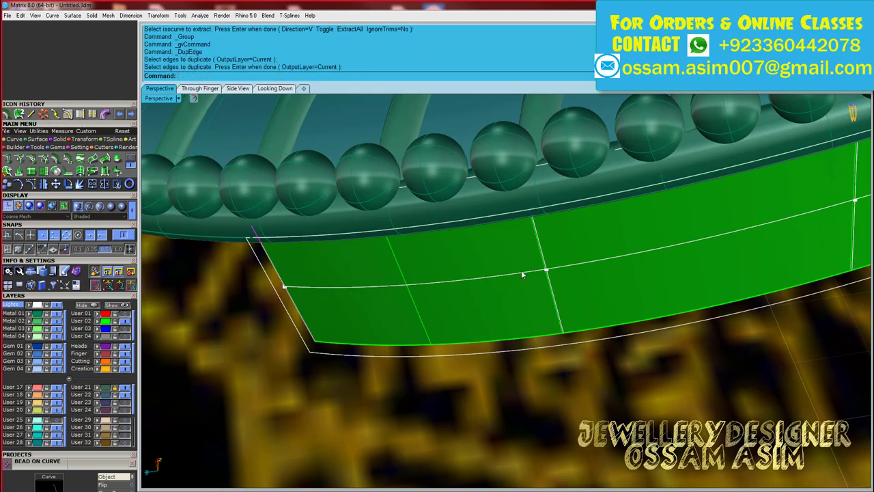
Step: Pipe 0.4-diameter round-capped support posts along the guides and group them
{"action": "right_click_drag", "start_coordinate": [521, 272], "coordinate": [282, 247]}
{"action": "key", "text": "Return"}
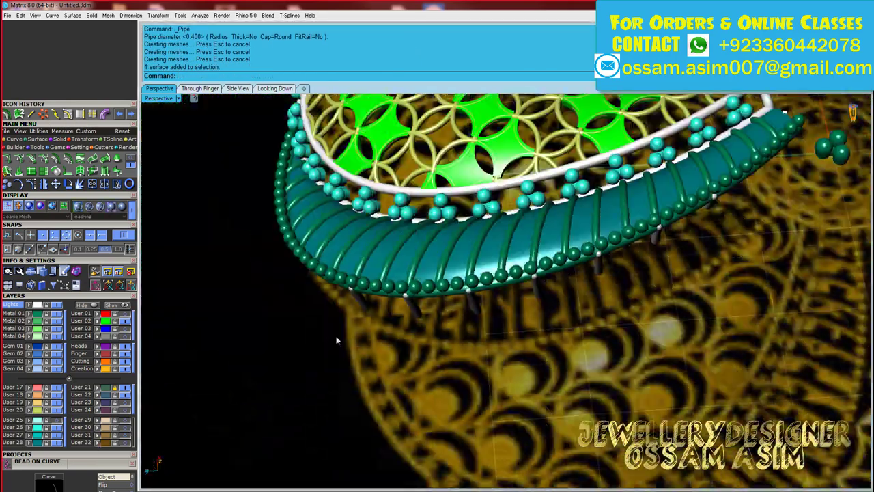
{"action": "mouse_move", "coordinate": [409, 389]}
{"action": "right_mouse_down"}
{"action": "mouse_move", "coordinate": [739, 200]}
{"action": "mouse_move", "coordinate": [646, 289]}
{"action": "right_mouse_up"}
{"action": "left_click", "coordinate": [738, 200], "text": "ctrl"}
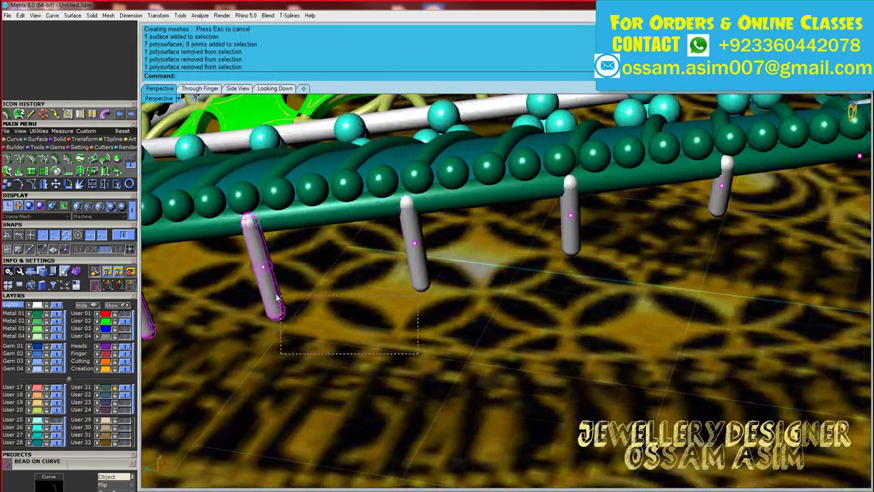
{"action": "key", "text": "ctrl+g"}
{"action": "right_click_drag", "start_coordinate": [276, 297], "coordinate": [410, 326]}
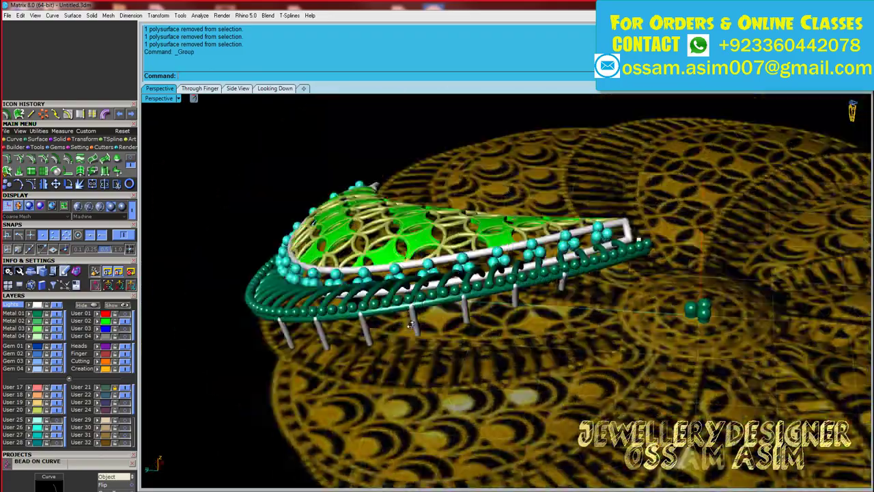
Step: Measure a distance at the support posts, then group all the petal's parts
{"action": "left_click", "coordinate": [410, 326]}
{"action": "scroll", "coordinate": [410, 326], "scroll_direction": "up", "scroll_amount": 5}
{"action": "left_click", "coordinate": [472, 358]}
{"action": "scroll", "coordinate": [472, 358], "scroll_direction": "down", "scroll_amount": 5}
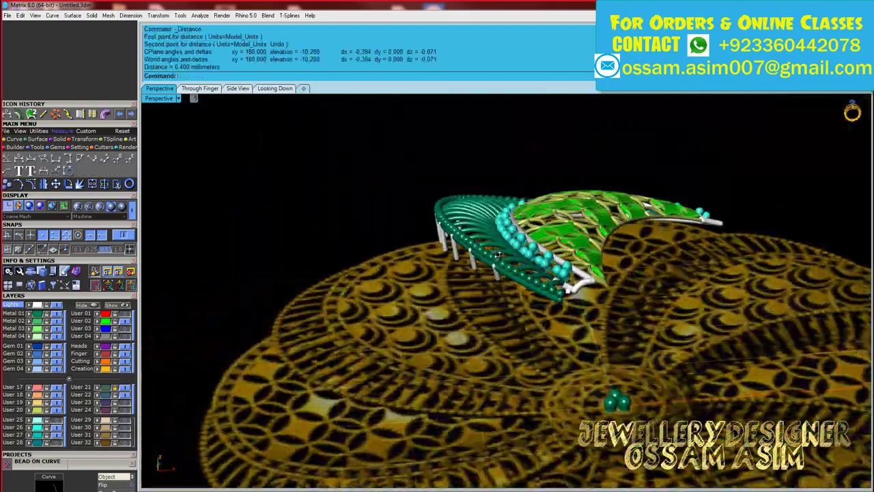
{"action": "key", "text": "ctrl+a"}
{"action": "scroll", "coordinate": [379, 358], "scroll_direction": "up", "scroll_amount": 5}
{"action": "scroll", "coordinate": [327, 314], "scroll_direction": "down", "scroll_amount": 5}
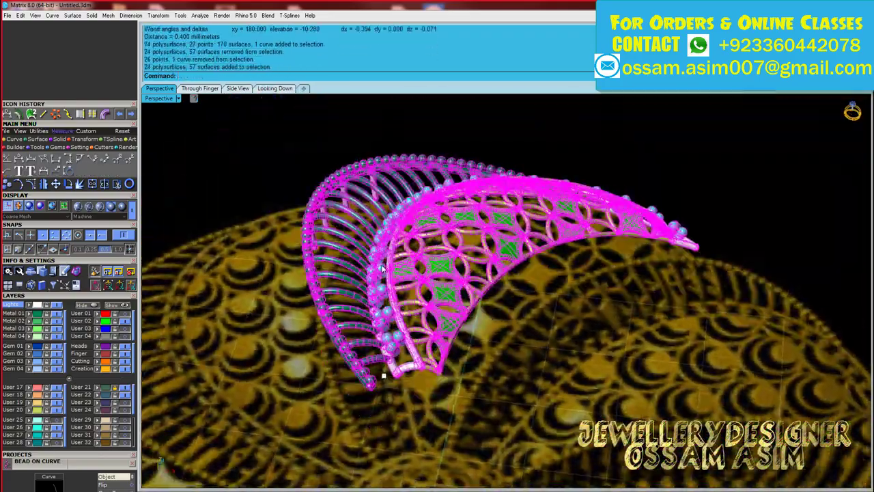
{"action": "key", "text": "ctrl+g"}
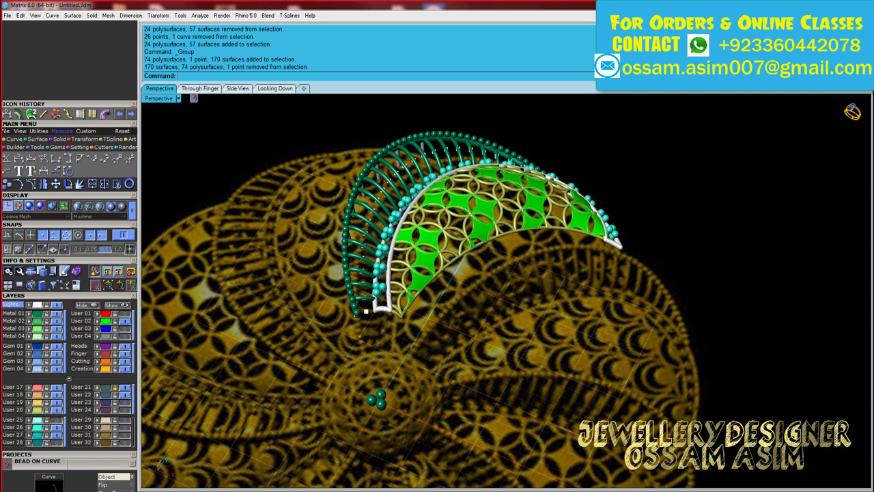
Step: Save the grouped petal as Untitled.3dm and check it from the Through Finger view
{"action": "scroll", "coordinate": [347, 274], "scroll_direction": "up", "scroll_amount": 5}
{"action": "scroll", "coordinate": [347, 274], "scroll_direction": "down", "scroll_amount": 5}
{"action": "left_click", "coordinate": [271, 280]}
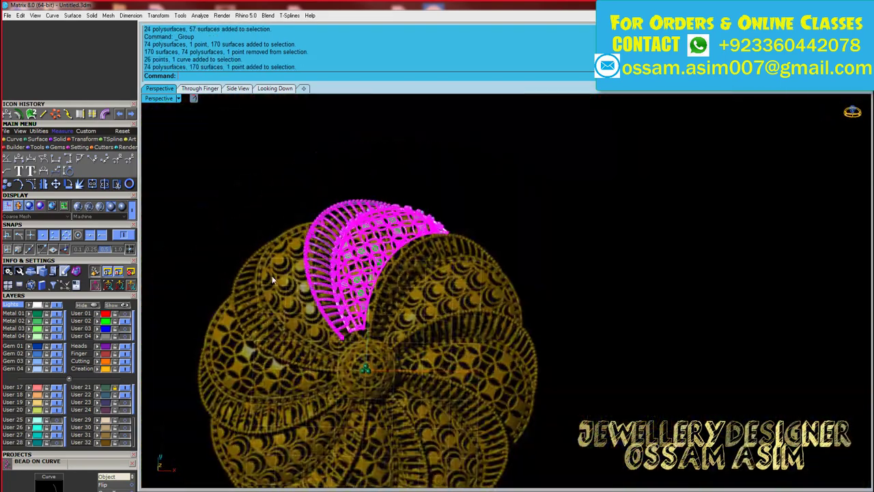
{"action": "key", "text": "ctrl+s"}
{"action": "scroll", "coordinate": [339, 310], "scroll_direction": "up", "scroll_amount": 5}
{"action": "left_click", "coordinate": [183, 90]}
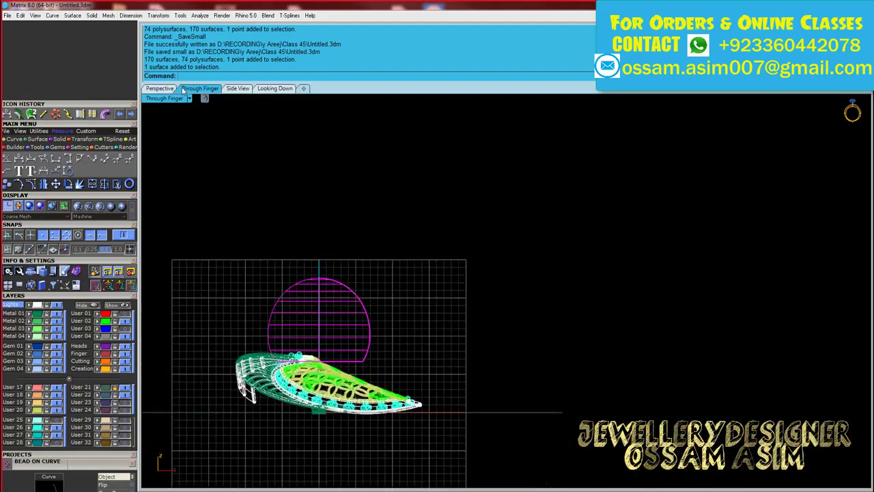
{"action": "left_click", "coordinate": [160, 88]}
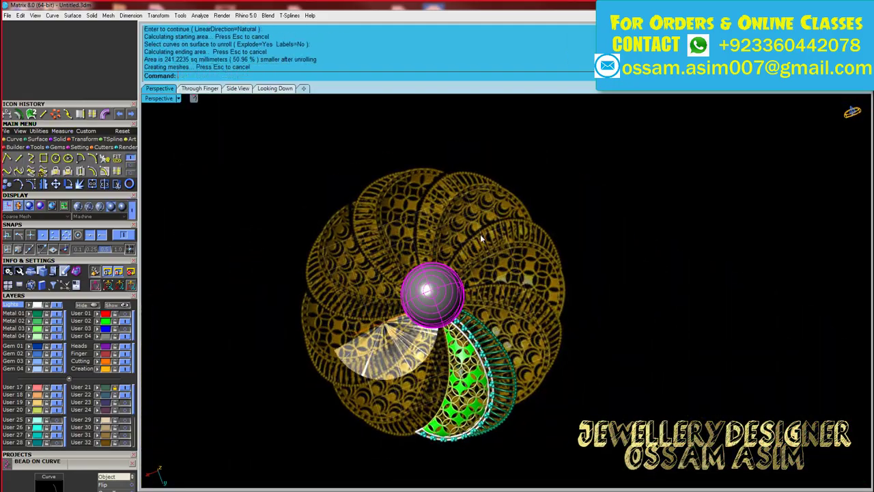
Step: Move the unrolled fan clear of the ring and measure the dome arc at 10.927 mm
{"action": "left_click", "coordinate": [274, 89]}
{"action": "left_click_drag", "start_coordinate": [383, 342], "coordinate": [519, 273]}
{"action": "scroll", "coordinate": [278, 287], "scroll_direction": "up", "scroll_amount": 3}
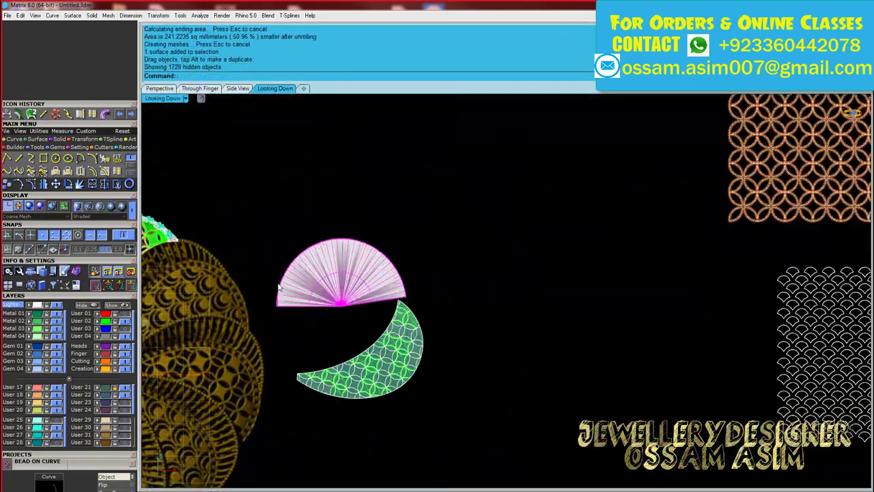
{"action": "key", "text": "ctrl+F2"}
{"action": "left_click", "coordinate": [335, 270]}
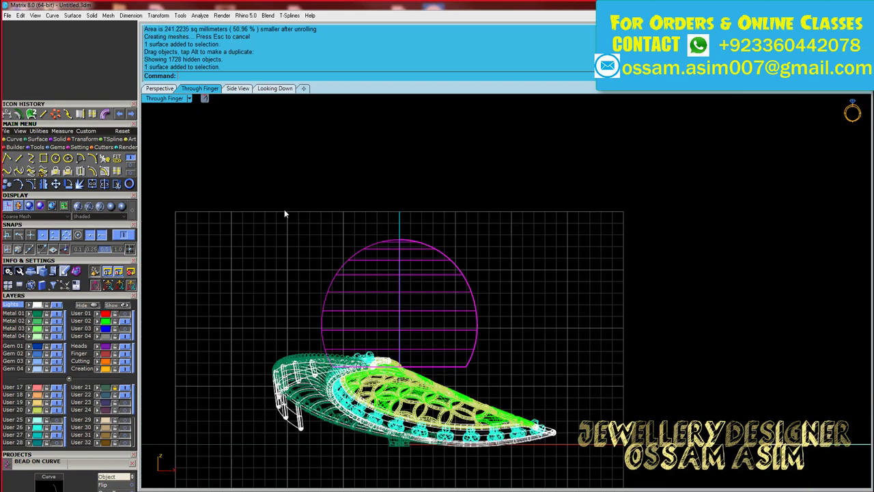
{"action": "scroll", "coordinate": [393, 357], "scroll_direction": "up", "scroll_amount": 5}
{"action": "left_click", "coordinate": [409, 358]}
{"action": "left_click", "coordinate": [642, 388]}
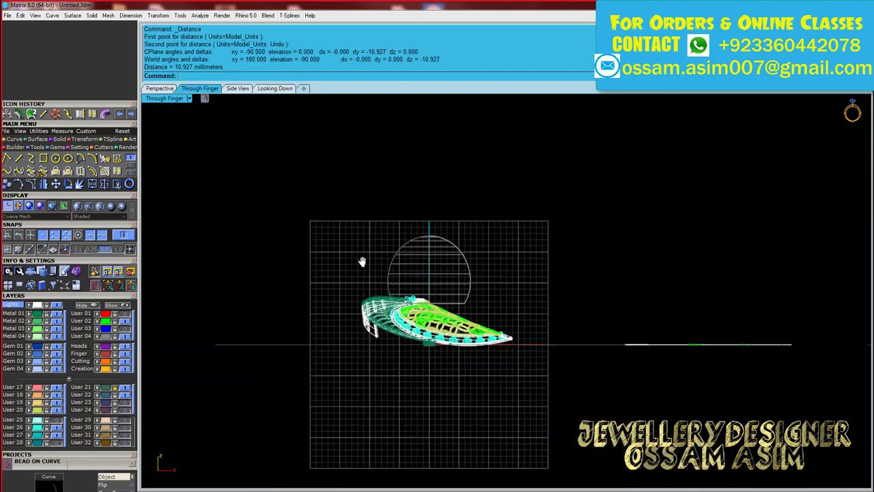
{"action": "key", "text": "ctrl+F4"}
Step: Place a copy of the interlocking-circle lattice pattern sheet
{"action": "scroll", "coordinate": [547, 276], "scroll_direction": "down", "scroll_amount": 3}
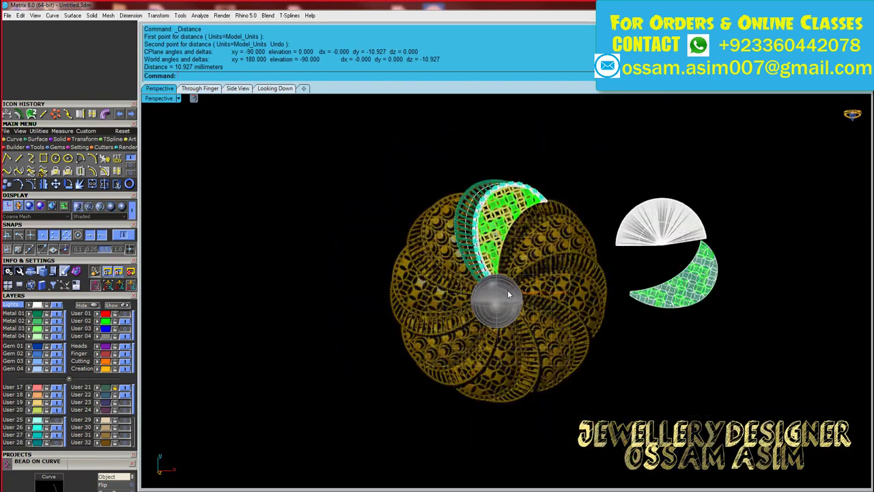
{"action": "scroll", "coordinate": [551, 250], "scroll_direction": "up", "scroll_amount": 3}
{"action": "scroll", "coordinate": [560, 241], "scroll_direction": "down", "scroll_amount": 3}
{"action": "scroll", "coordinate": [603, 185], "scroll_direction": "up", "scroll_amount": 6}
{"action": "scroll", "coordinate": [603, 184], "scroll_direction": "down", "scroll_amount": 1}
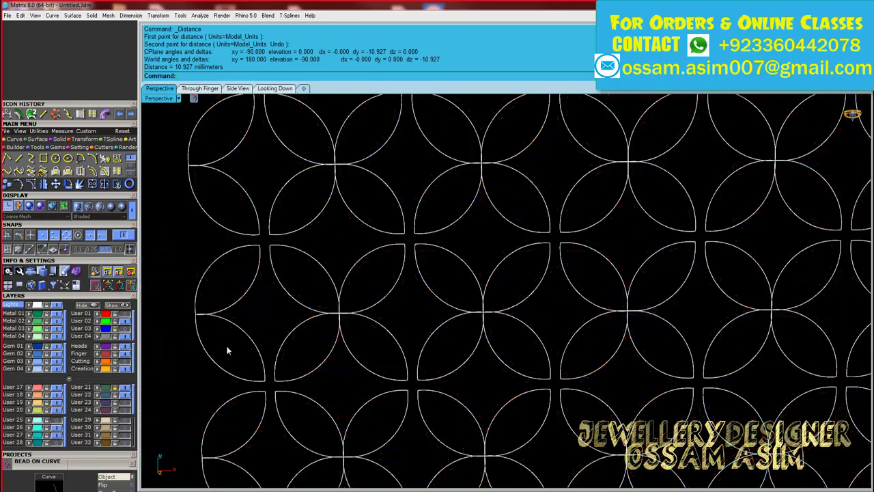
{"action": "scroll", "coordinate": [448, 311], "scroll_direction": "down", "scroll_amount": 4}
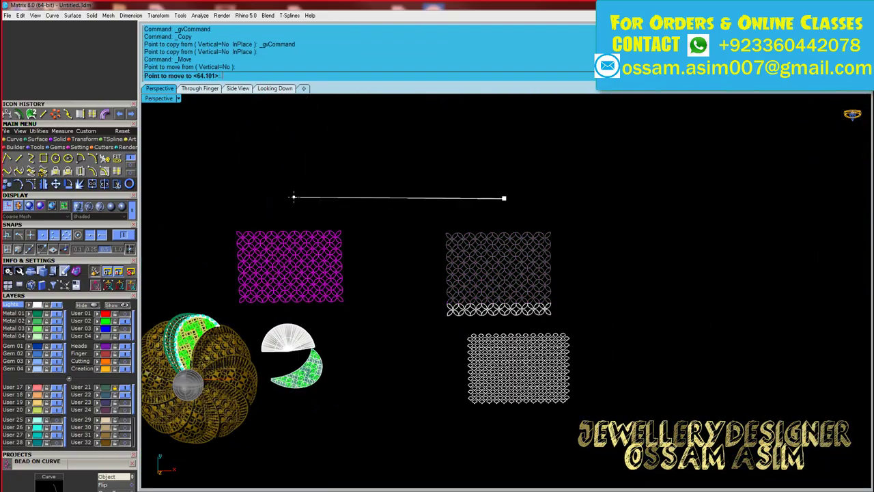
{"action": "key", "text": "Escape"}
{"action": "scroll", "coordinate": [273, 322], "scroll_direction": "up", "scroll_amount": 5}
Step: Move the unrolled fan onto the circle lattice pattern in the top-down view
{"action": "left_click", "coordinate": [424, 360]}
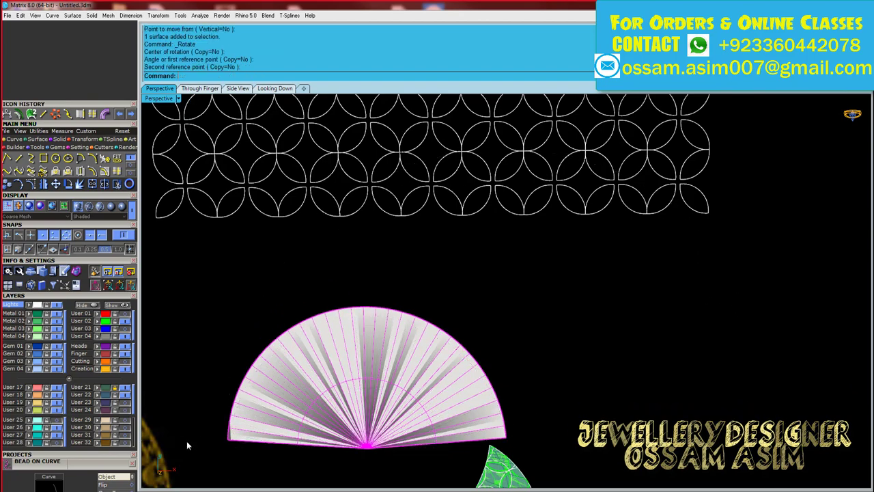
{"action": "key", "text": "ctrl+F1"}
{"action": "left_click", "coordinate": [333, 462]}
{"action": "scroll", "coordinate": [332, 410], "scroll_direction": "up", "scroll_amount": 3}
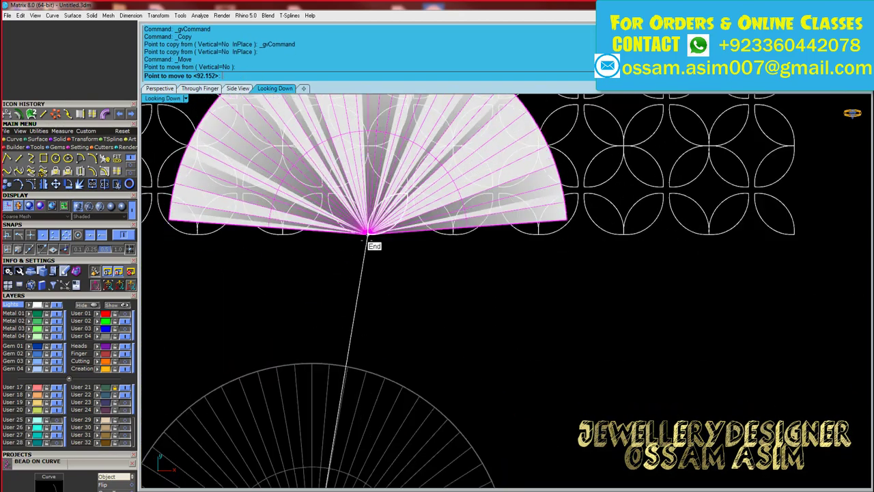
{"action": "scroll", "coordinate": [400, 322], "scroll_direction": "down", "scroll_amount": 3}
{"action": "left_click", "coordinate": [401, 322]}
Step: Scale the lattice pattern in 2D about the fan's centre to fit, and group its curves
{"action": "scroll", "coordinate": [351, 315], "scroll_direction": "down", "scroll_amount": 2}
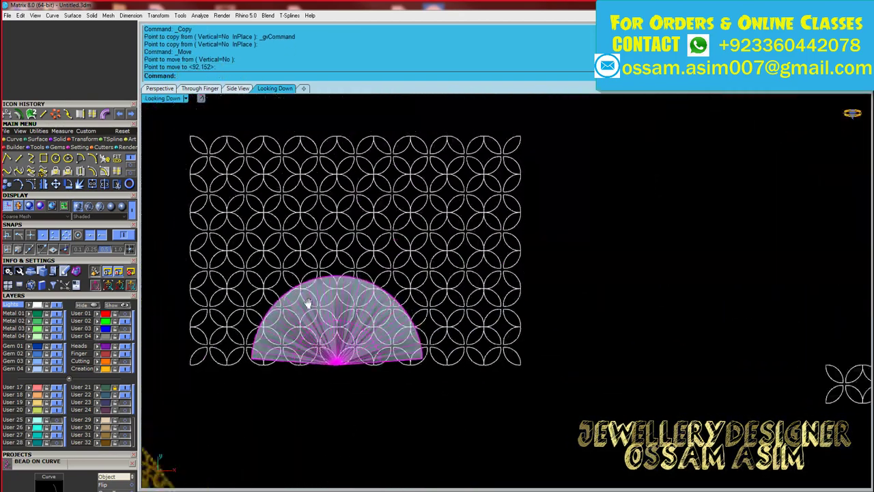
{"action": "scroll", "coordinate": [351, 315], "scroll_direction": "up", "scroll_amount": 4}
{"action": "scroll", "coordinate": [277, 238], "scroll_direction": "down", "scroll_amount": 6}
{"action": "scroll", "coordinate": [345, 291], "scroll_direction": "up", "scroll_amount": 3}
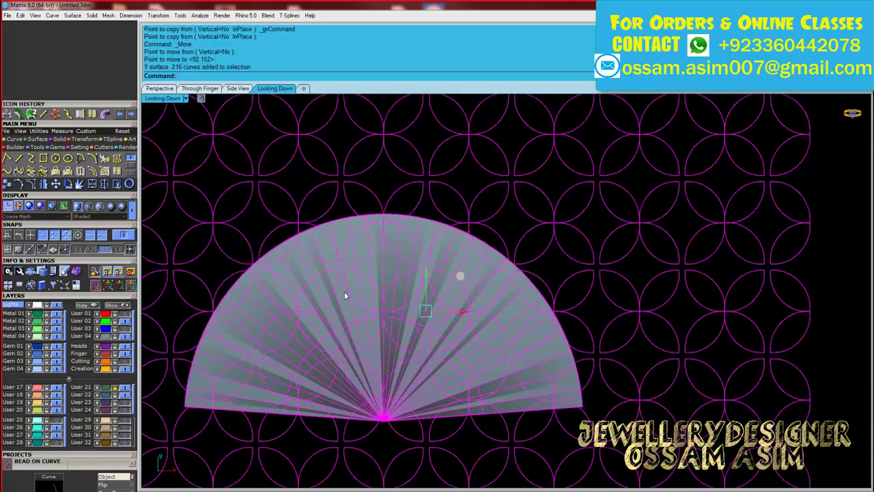
{"action": "scroll", "coordinate": [386, 341], "scroll_direction": "up", "scroll_amount": 2}
{"action": "scroll", "coordinate": [386, 341], "scroll_direction": "down", "scroll_amount": 2}
{"action": "scroll", "coordinate": [386, 371], "scroll_direction": "up", "scroll_amount": 3}
{"action": "left_click", "coordinate": [386, 371]}
{"action": "scroll", "coordinate": [386, 371], "scroll_direction": "down", "scroll_amount": 3}
{"action": "left_click", "coordinate": [714, 225]}
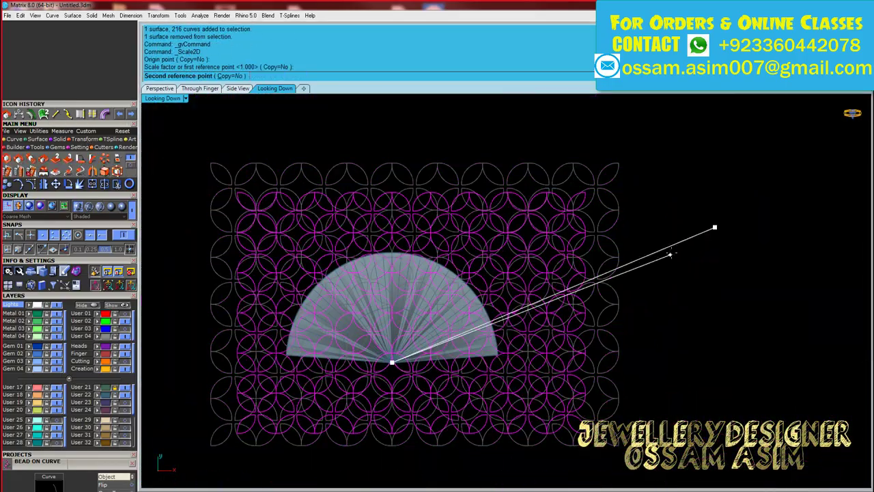
{"action": "left_click", "coordinate": [663, 250]}
{"action": "key", "text": "ctrl+g"}
{"action": "scroll", "coordinate": [387, 272], "scroll_direction": "up", "scroll_amount": 2}
{"action": "scroll", "coordinate": [400, 270], "scroll_direction": "down", "scroll_amount": 5}
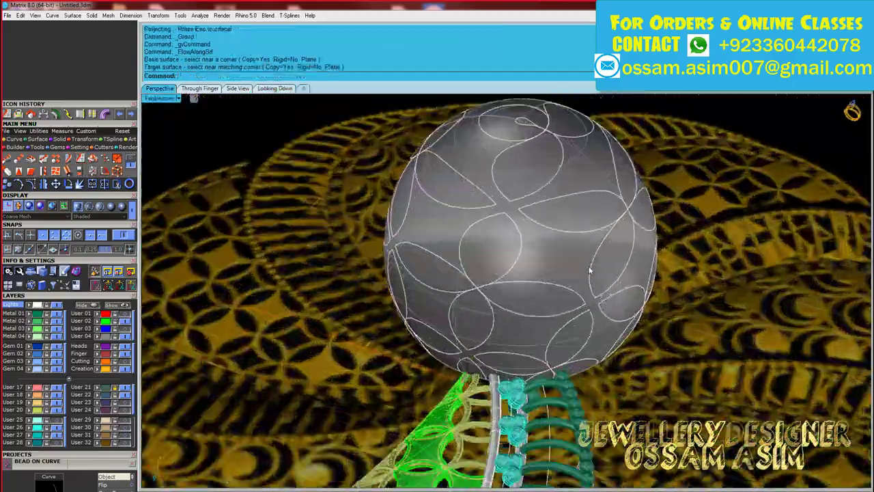
{"action": "right_click_drag", "start_coordinate": [591, 271], "coordinate": [406, 265]}
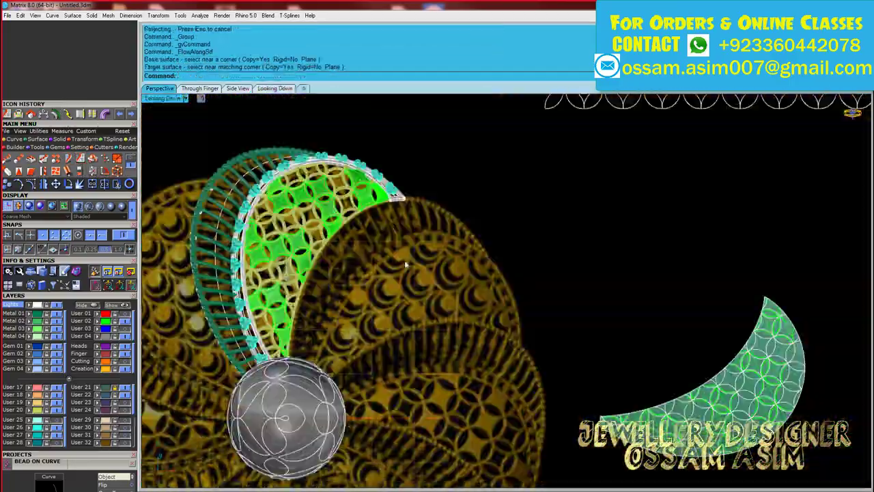
{"action": "left_click", "coordinate": [349, 380]}
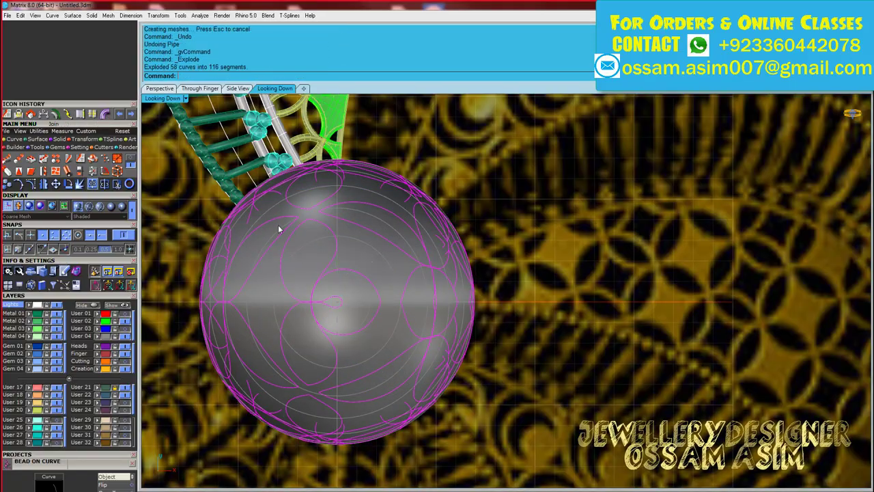
{"action": "key", "text": "ctrl+g"}
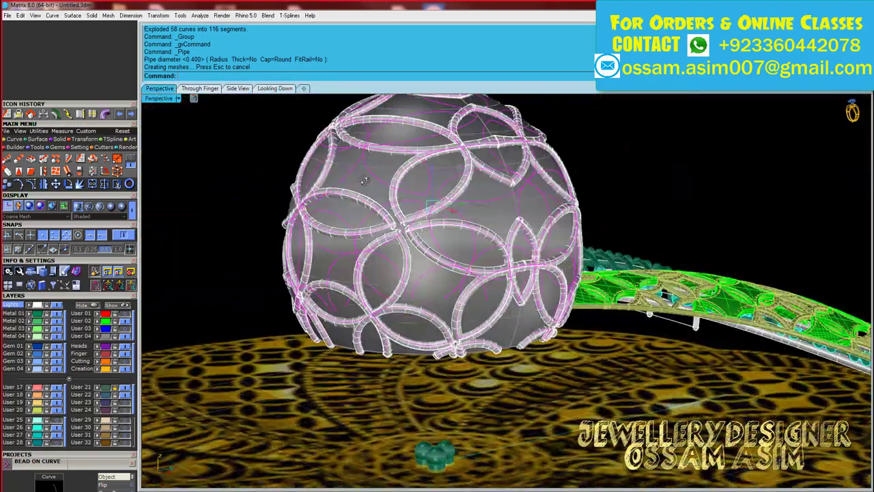
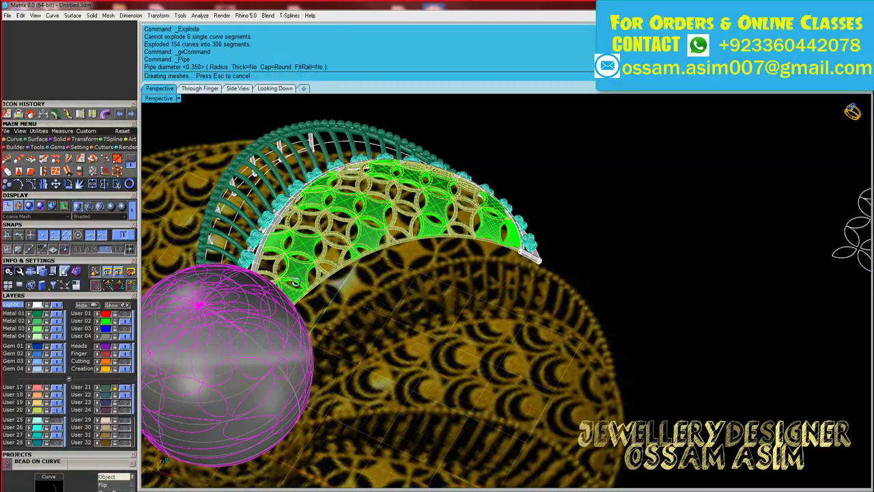
Step: Zoom in over the ball and delete the first two pink tubes
{"action": "right_click_drag", "start_coordinate": [736, 230], "coordinate": [410, 350]}
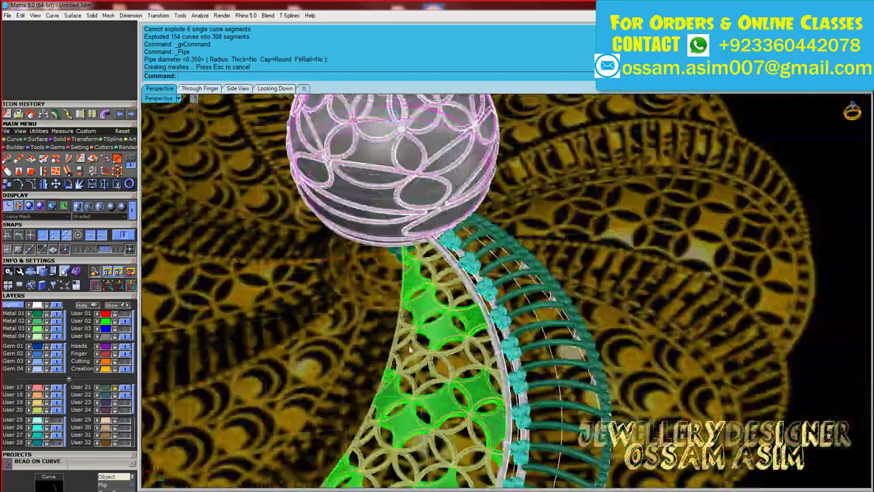
{"action": "scroll", "coordinate": [410, 349], "scroll_direction": "up", "scroll_amount": 3}
{"action": "right_click_drag", "start_coordinate": [466, 254], "coordinate": [501, 279]}
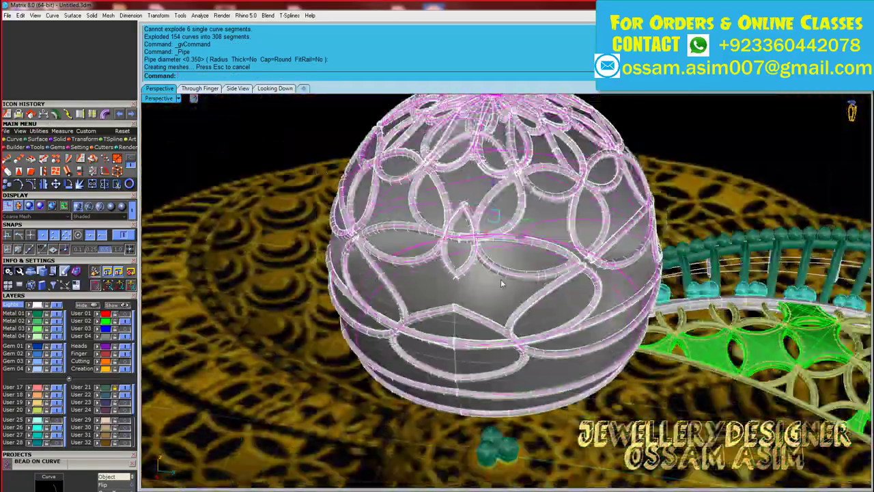
{"action": "scroll", "coordinate": [366, 311], "scroll_direction": "up", "scroll_amount": 5}
{"action": "key", "text": "Delete"}
{"action": "key", "text": "Delete"}
{"action": "scroll", "coordinate": [423, 255], "scroll_direction": "down", "scroll_amount": 5}
{"action": "scroll", "coordinate": [556, 318], "scroll_direction": "up", "scroll_amount": 5}
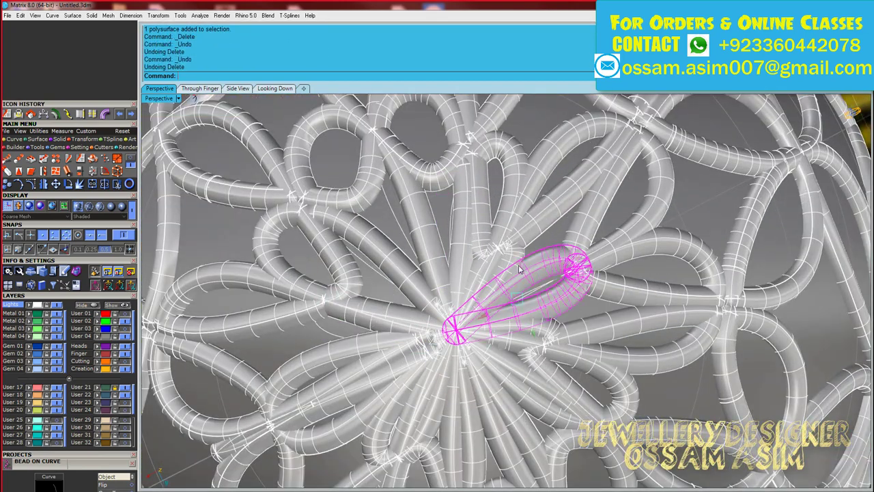
{"action": "key", "text": "Delete"}
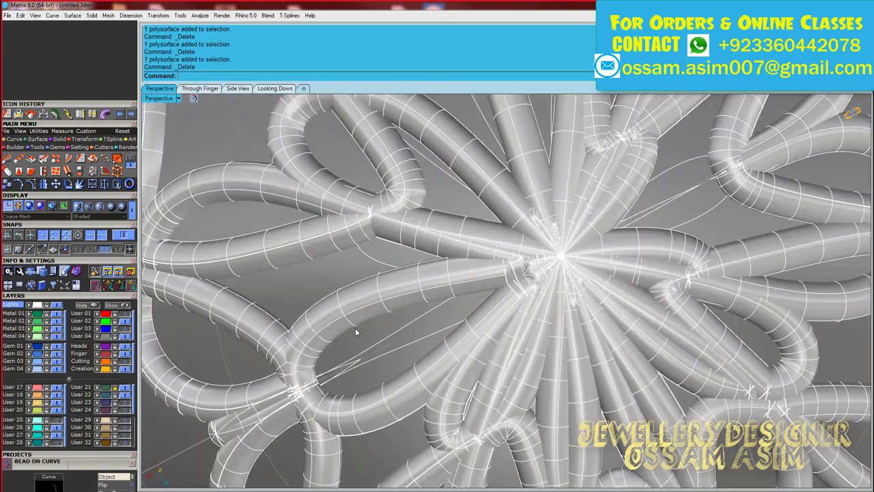
Step: Delete three more pink tubes from the sides of the ball
{"action": "left_click", "coordinate": [444, 319]}
{"action": "key", "text": "Delete"}
{"action": "left_click", "coordinate": [537, 323]}
{"action": "key", "text": "Delete"}
{"action": "left_click", "coordinate": [537, 323]}
{"action": "key", "text": "Delete"}
Step: Delete the pink tube near the top of the ball
{"action": "right_click_drag", "start_coordinate": [537, 323], "coordinate": [541, 207]}
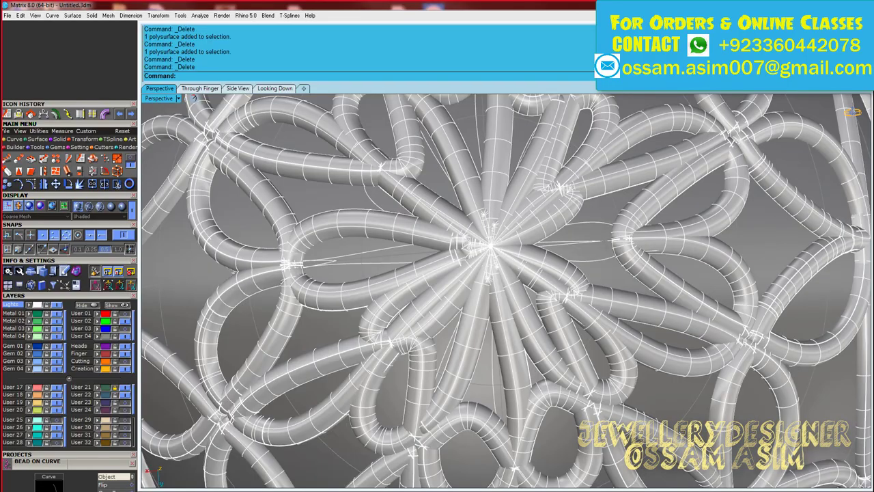
{"action": "scroll", "coordinate": [506, 459], "scroll_direction": "down", "scroll_amount": 5}
{"action": "scroll", "coordinate": [506, 410], "scroll_direction": "up", "scroll_amount": 5}
{"action": "left_click", "coordinate": [523, 207]}
{"action": "scroll", "coordinate": [523, 207], "scroll_direction": "down", "scroll_amount": 5}
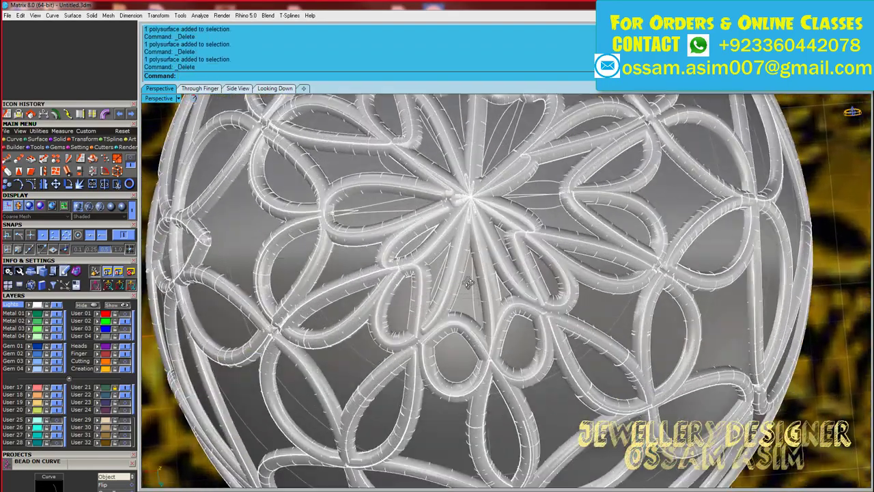
{"action": "key", "text": "Delete"}
Step: Orbit around the ball and box-select all its remaining tubes
{"action": "scroll", "coordinate": [523, 207], "scroll_direction": "up", "scroll_amount": 5}
{"action": "scroll", "coordinate": [478, 215], "scroll_direction": "down", "scroll_amount": 5}
{"action": "scroll", "coordinate": [432, 221], "scroll_direction": "up", "scroll_amount": 5}
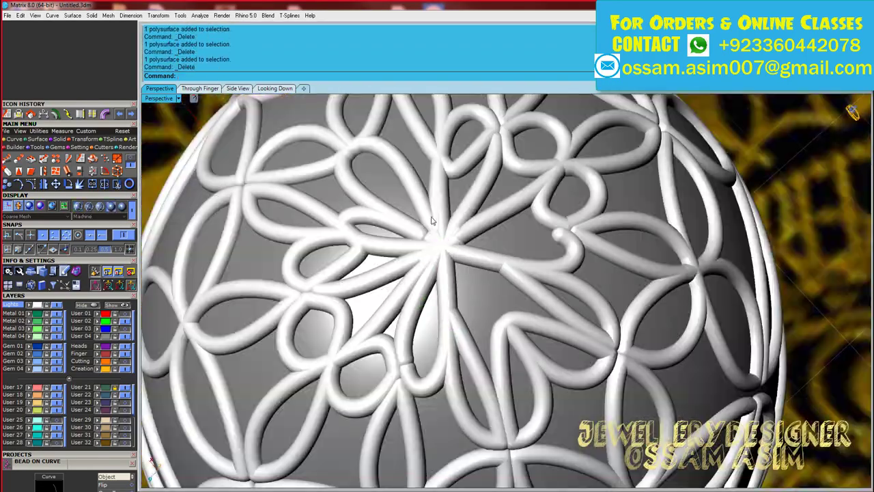
{"action": "scroll", "coordinate": [432, 241], "scroll_direction": "down", "scroll_amount": 5}
{"action": "right_click_drag", "start_coordinate": [432, 241], "coordinate": [463, 240]}
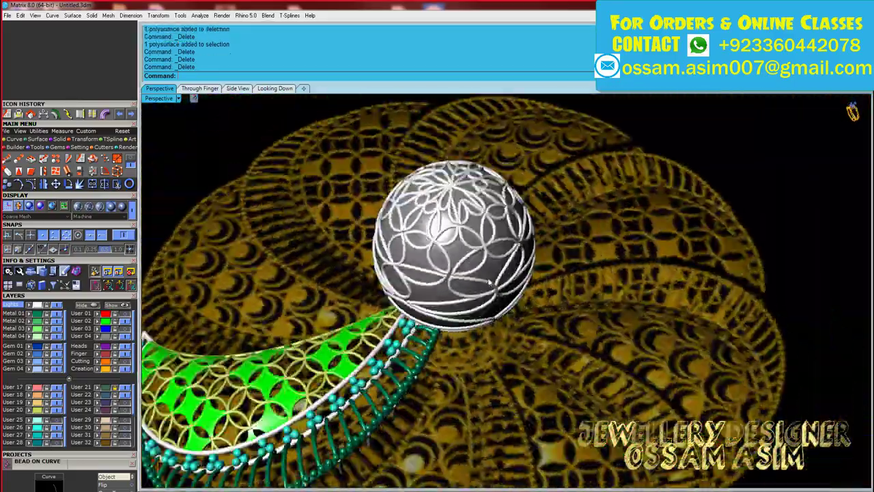
{"action": "scroll", "coordinate": [463, 241], "scroll_direction": "up", "scroll_amount": 5}
{"action": "scroll", "coordinate": [463, 240], "scroll_direction": "down", "scroll_amount": 5}
{"action": "left_click_drag", "start_coordinate": [383, 82], "coordinate": [672, 331]}
{"action": "scroll", "coordinate": [485, 252], "scroll_direction": "up", "scroll_amount": 5}
Step: Delete the remaining tubes, switch to shaded display and select the plain ball
{"action": "key", "text": "Delete"}
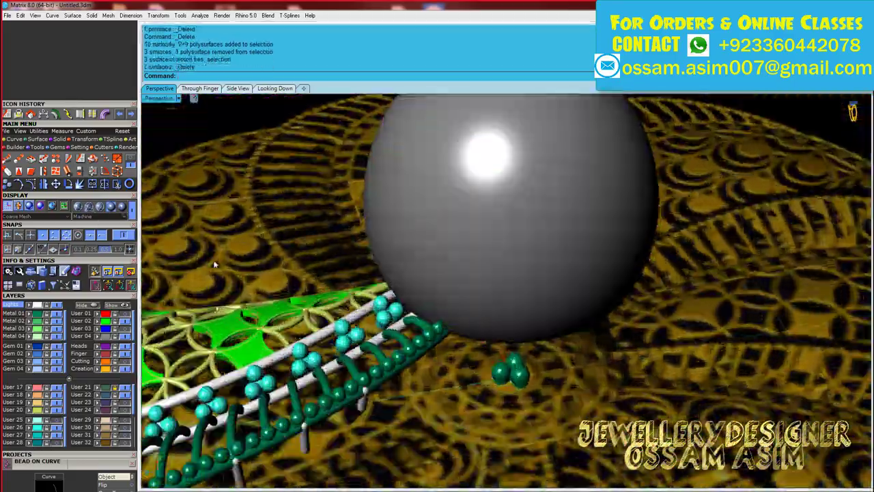
{"action": "scroll", "coordinate": [444, 273], "scroll_direction": "down", "scroll_amount": 3}
{"action": "left_click", "coordinate": [80, 207]}
{"action": "left_click", "coordinate": [502, 244]}
{"action": "scroll", "coordinate": [502, 244], "scroll_direction": "down", "scroll_amount": 3}
Step: In the Looking Down view, pick the ball from overlapping objects and undo the curve projection
{"action": "left_click", "coordinate": [274, 89]}
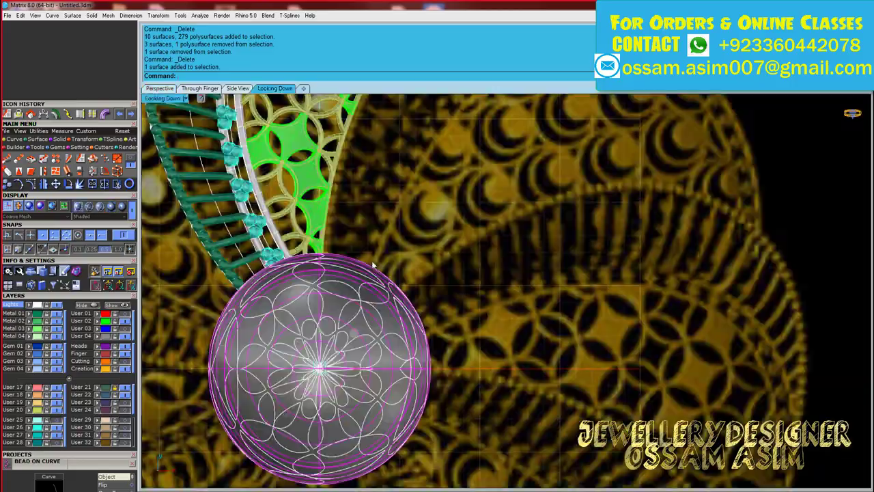
{"action": "left_click", "coordinate": [424, 327]}
{"action": "left_click", "coordinate": [438, 354]}
{"action": "scroll", "coordinate": [314, 304], "scroll_direction": "down", "scroll_amount": 5}
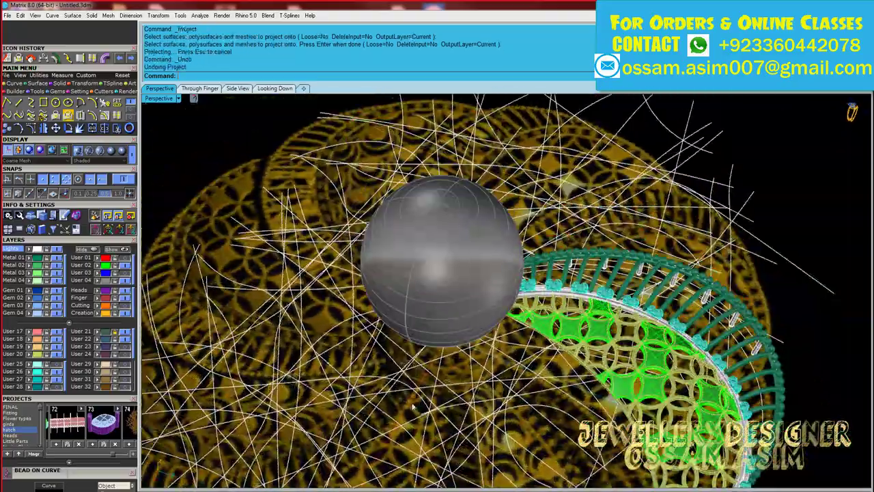
{"action": "key", "text": "ctrl+z"}
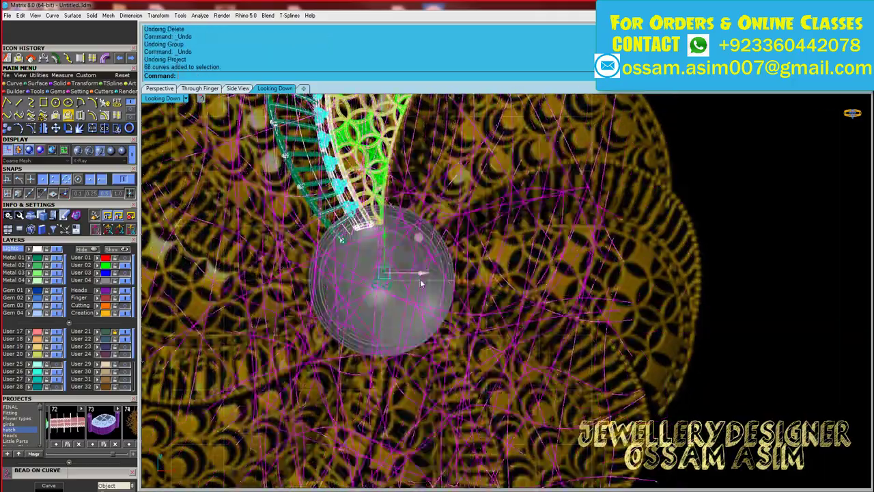
{"action": "scroll", "coordinate": [421, 283], "scroll_direction": "up", "scroll_amount": 2}
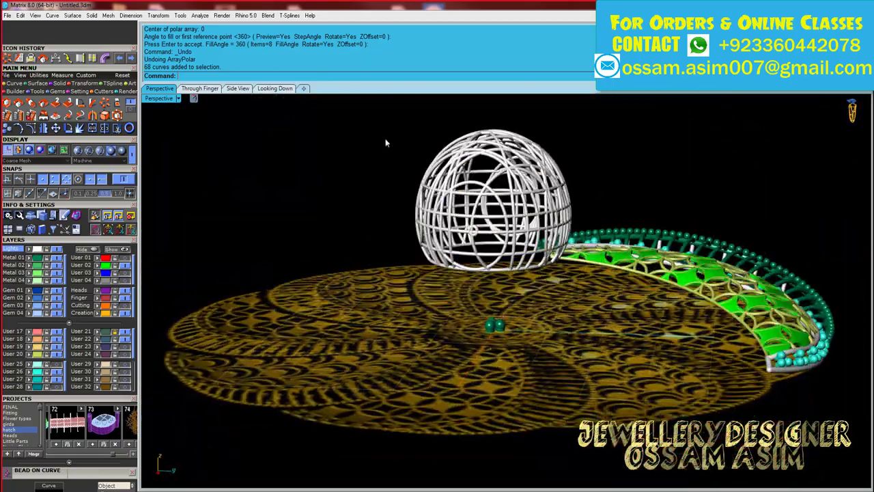
Step: Select the dome parts and green petal surfaces, then clear the selection
{"action": "left_click", "coordinate": [478, 205]}
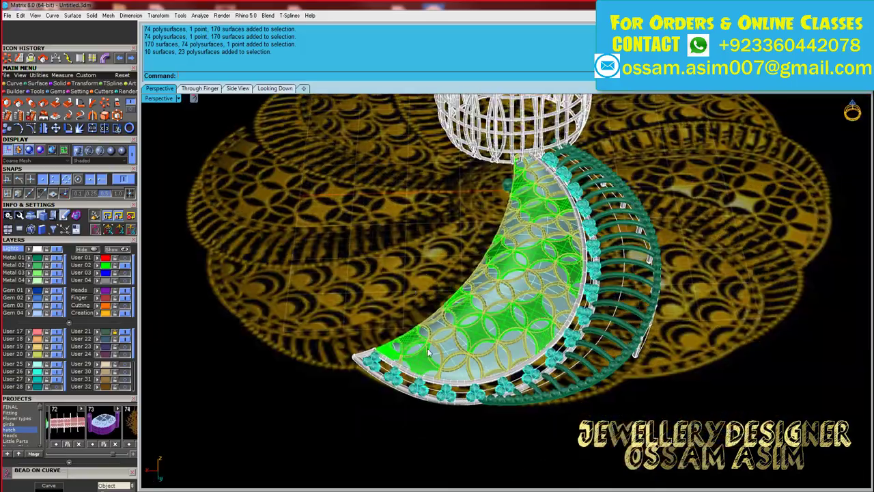
{"action": "left_click", "coordinate": [390, 399]}
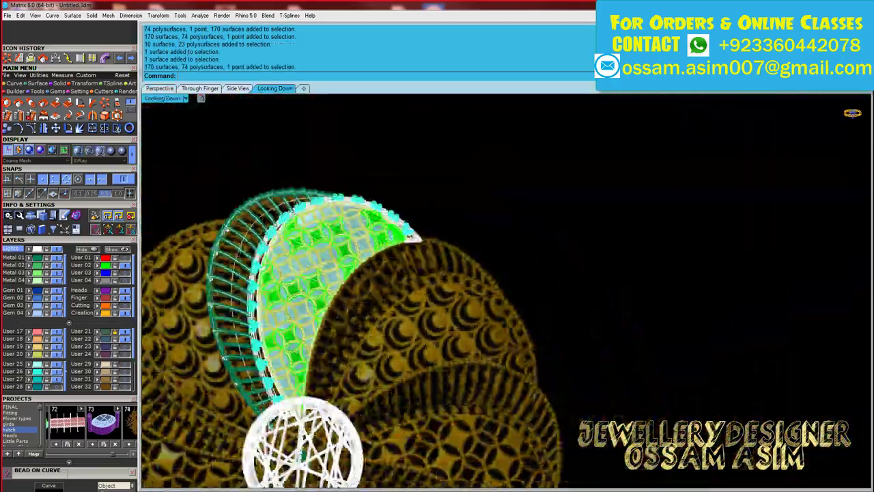
{"action": "left_click", "coordinate": [59, 388]}
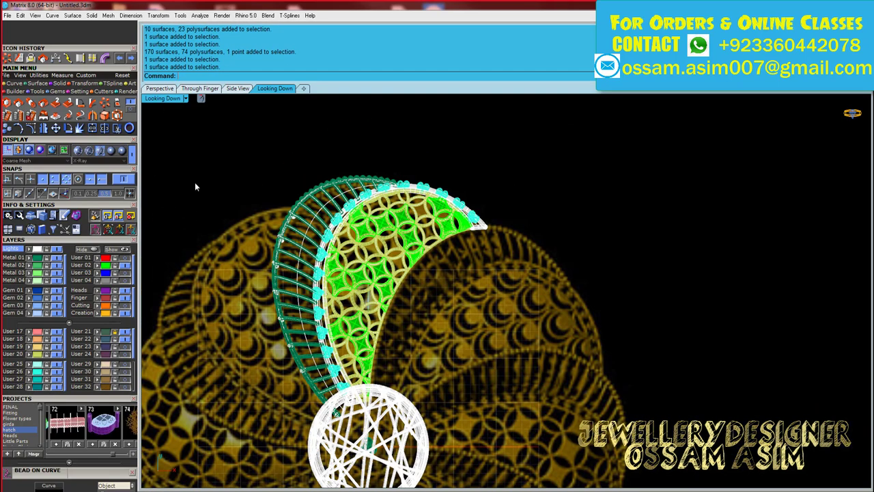
{"action": "key", "text": "Escape"}
{"action": "scroll", "coordinate": [354, 281], "scroll_direction": "up", "scroll_amount": 3}
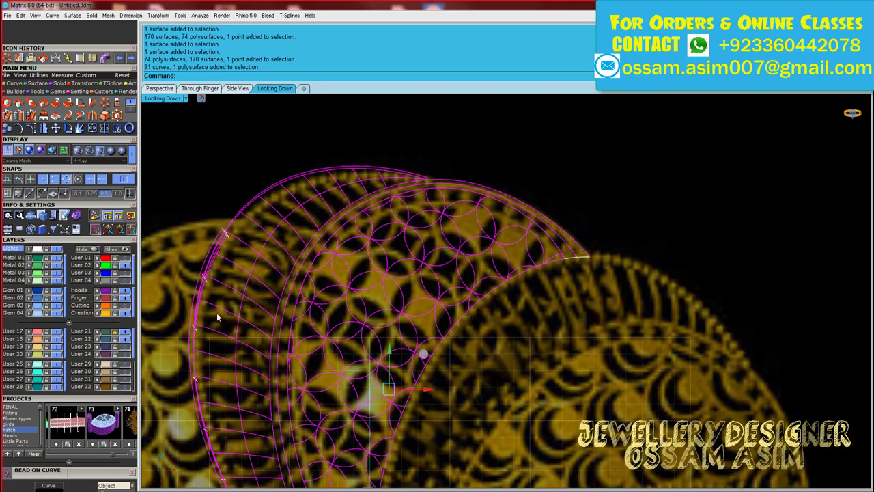
{"action": "scroll", "coordinate": [217, 316], "scroll_direction": "down", "scroll_amount": 2}
Step: Group the petal's eight curves together
{"action": "left_click", "coordinate": [216, 316]}
{"action": "left_click", "coordinate": [159, 88]}
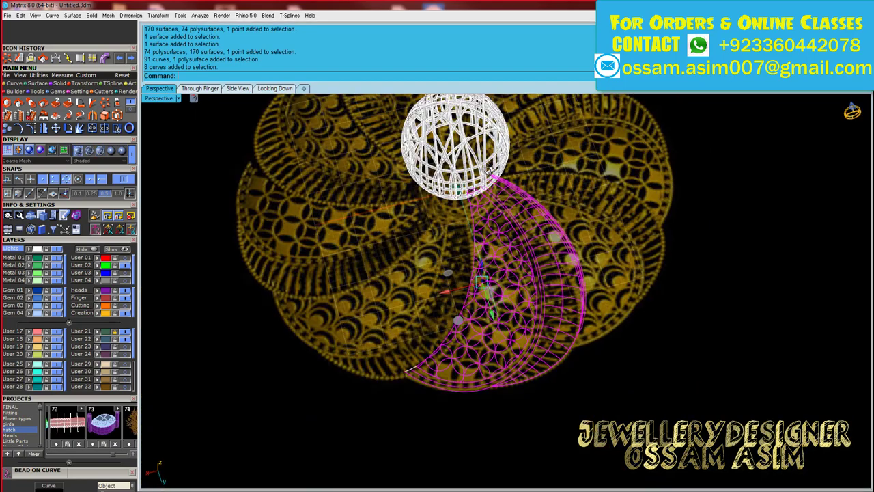
{"action": "key", "text": "ctrl+g"}
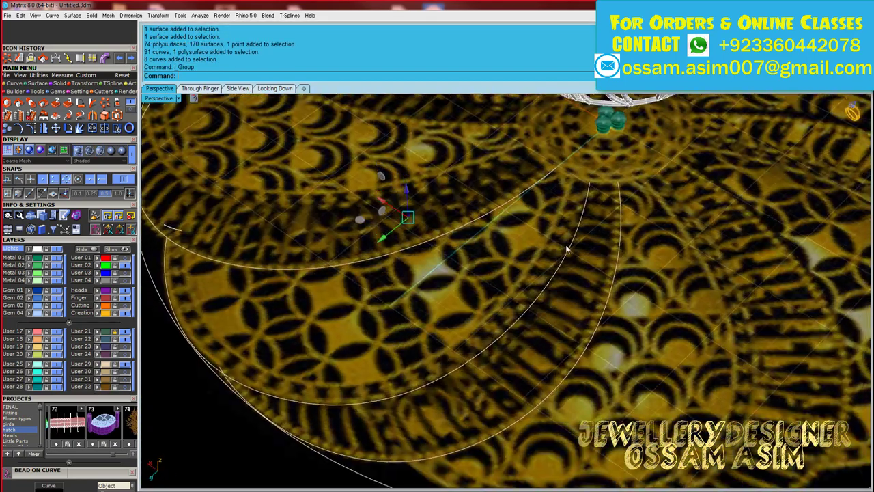
Step: Copy and paste three petal outline curves, then delete the three extra curves
{"action": "left_click", "coordinate": [248, 344]}
{"action": "key", "text": "ctrl+c"}
{"action": "key", "text": "ctrl+v"}
{"action": "left_click", "coordinate": [275, 88]}
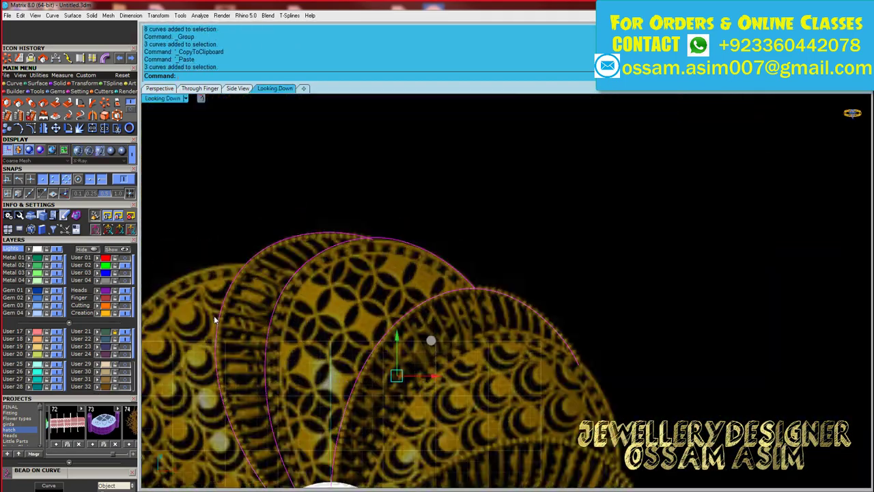
{"action": "key", "text": "Delete"}
{"action": "type", "text": ".7"}
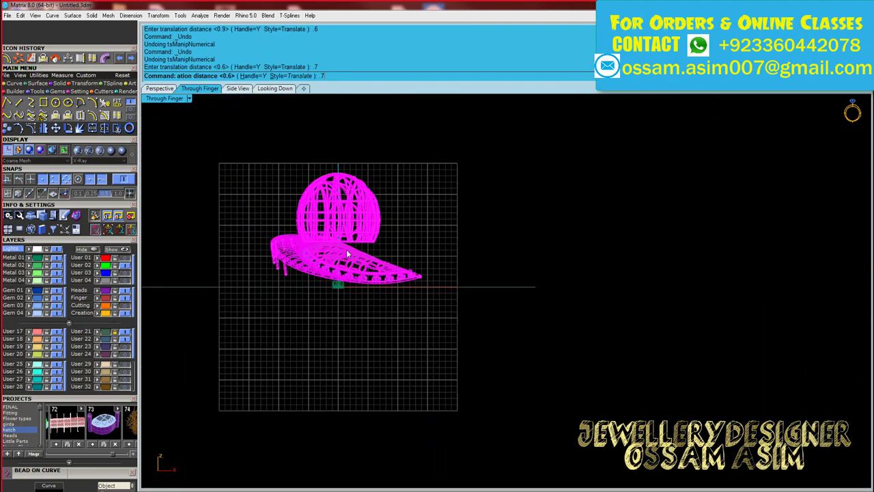
Step: Zoom in on the petal's outline curve
{"action": "scroll", "coordinate": [332, 216], "scroll_direction": "up", "scroll_amount": 2}
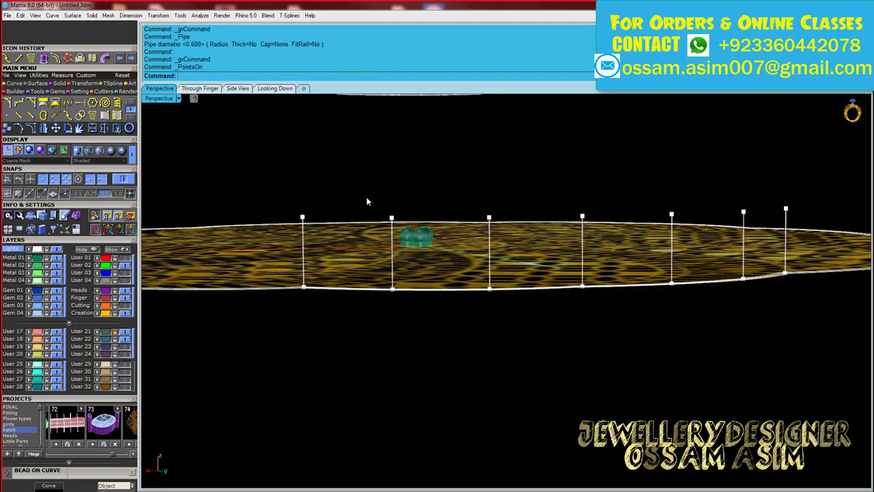
Step: Select the row of round-capped post pipes and switch to shaded display
{"action": "right_click_drag", "start_coordinate": [367, 200], "coordinate": [535, 204]}
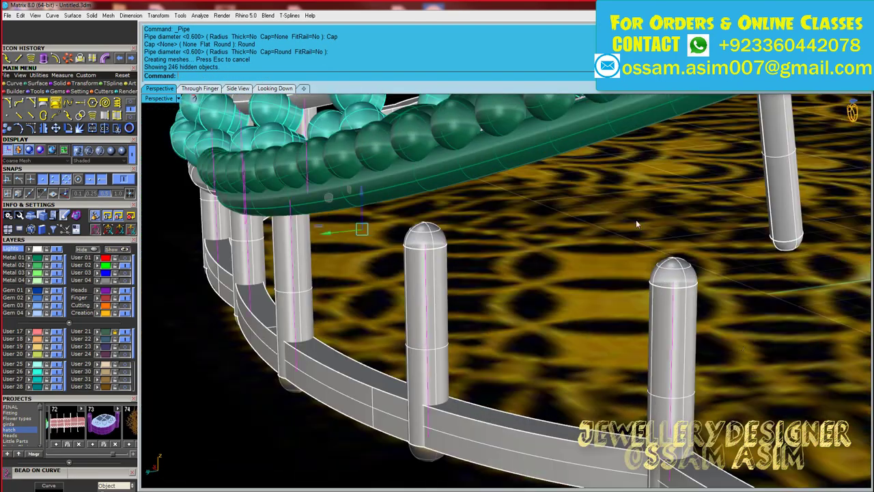
{"action": "left_click", "coordinate": [630, 267]}
{"action": "right_click_drag", "start_coordinate": [630, 267], "coordinate": [520, 359]}
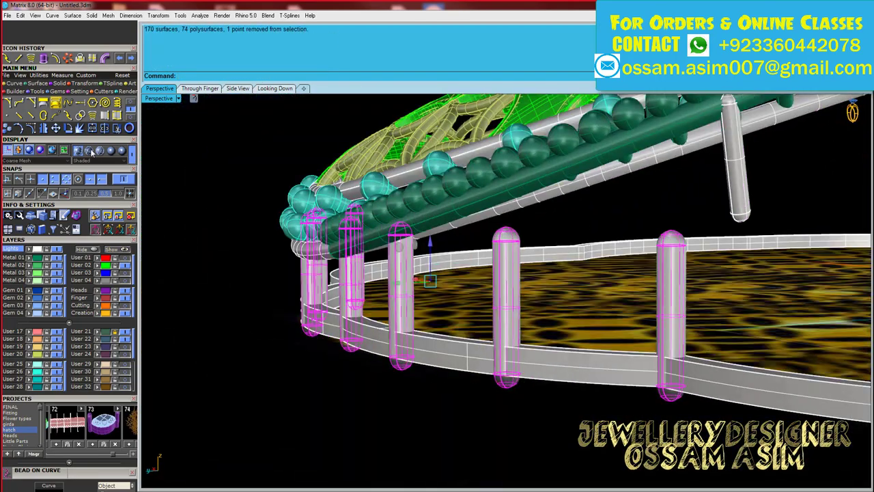
{"action": "left_click", "coordinate": [80, 151]}
Step: Scale the selected rail control points by 0.928
{"action": "mouse_move", "coordinate": [513, 234]}
{"action": "right_mouse_down"}
{"action": "mouse_move", "coordinate": [519, 253]}
{"action": "mouse_move", "coordinate": [739, 215]}
{"action": "mouse_move", "coordinate": [419, 206]}
{"action": "right_mouse_up"}
{"action": "scroll", "coordinate": [518, 286], "scroll_direction": "up", "scroll_amount": 5}
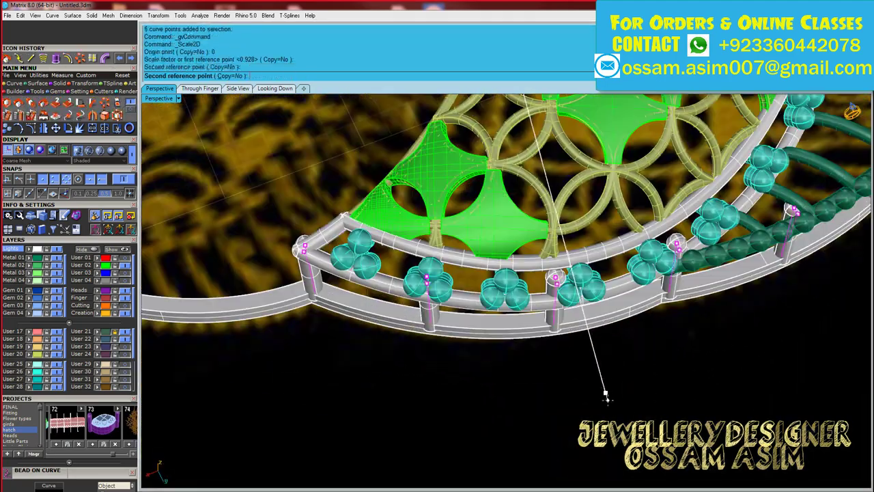
{"action": "left_click", "coordinate": [586, 400]}
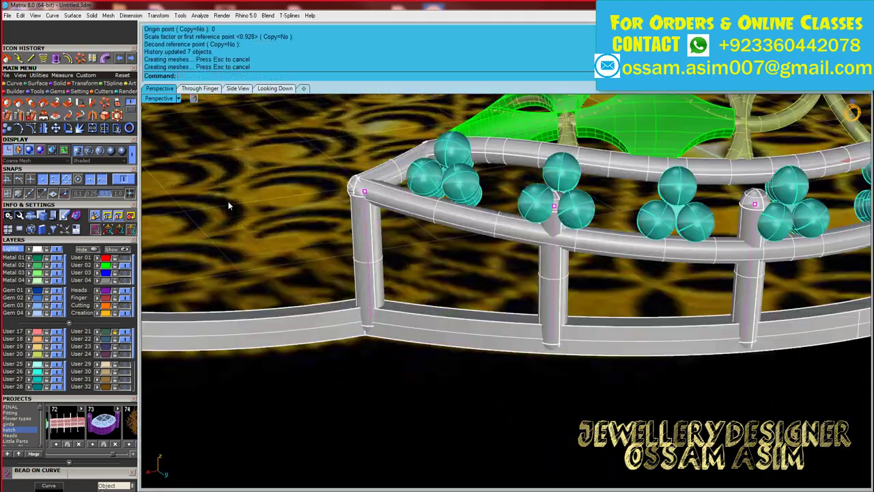
{"action": "right_click_drag", "start_coordinate": [228, 205], "coordinate": [695, 216]}
{"action": "scroll", "coordinate": [423, 226], "scroll_direction": "up", "scroll_amount": 5}
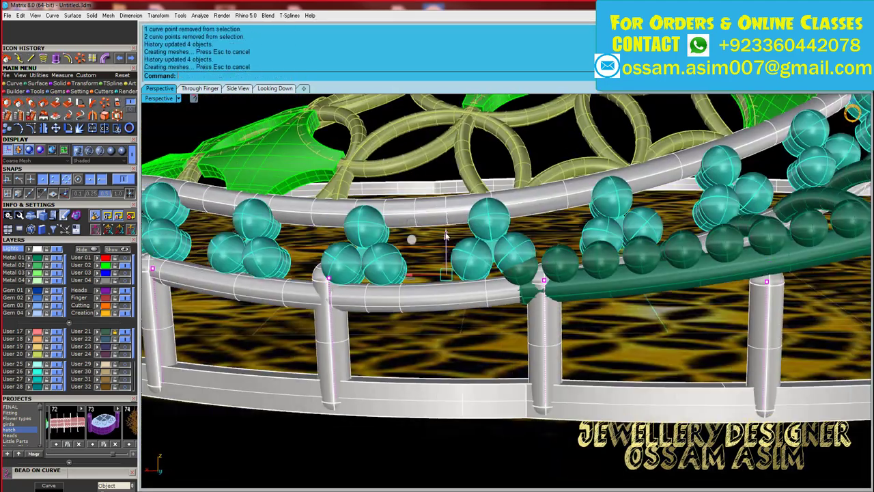
{"action": "scroll", "coordinate": [446, 256], "scroll_direction": "up", "scroll_amount": 3}
Step: Orbit low around the rail and select another of its control points
{"action": "mouse_move", "coordinate": [478, 274]}
{"action": "right_mouse_down"}
{"action": "mouse_move", "coordinate": [535, 287]}
{"action": "mouse_move", "coordinate": [461, 333]}
{"action": "mouse_move", "coordinate": [659, 247]}
{"action": "mouse_move", "coordinate": [431, 341]}
{"action": "mouse_move", "coordinate": [562, 355]}
{"action": "mouse_move", "coordinate": [560, 324]}
{"action": "mouse_move", "coordinate": [619, 232]}
{"action": "mouse_move", "coordinate": [588, 239]}
{"action": "mouse_move", "coordinate": [555, 231]}
{"action": "mouse_move", "coordinate": [473, 185]}
{"action": "mouse_move", "coordinate": [523, 237]}
{"action": "mouse_move", "coordinate": [661, 198]}
{"action": "mouse_move", "coordinate": [414, 317]}
{"action": "mouse_move", "coordinate": [494, 188]}
{"action": "mouse_move", "coordinate": [702, 305]}
{"action": "right_mouse_up"}
{"action": "left_click", "coordinate": [660, 248]}
{"action": "scroll", "coordinate": [659, 248], "scroll_direction": "down", "scroll_amount": 5}
{"action": "scroll", "coordinate": [546, 287], "scroll_direction": "up", "scroll_amount": 5}
{"action": "scroll", "coordinate": [619, 232], "scroll_direction": "down", "scroll_amount": 3}
Step: Select the finished petal and its rail beads for the 8-item, 360° polar array
{"action": "left_click", "coordinate": [661, 198]}
{"action": "scroll", "coordinate": [519, 308], "scroll_direction": "down", "scroll_amount": 3}
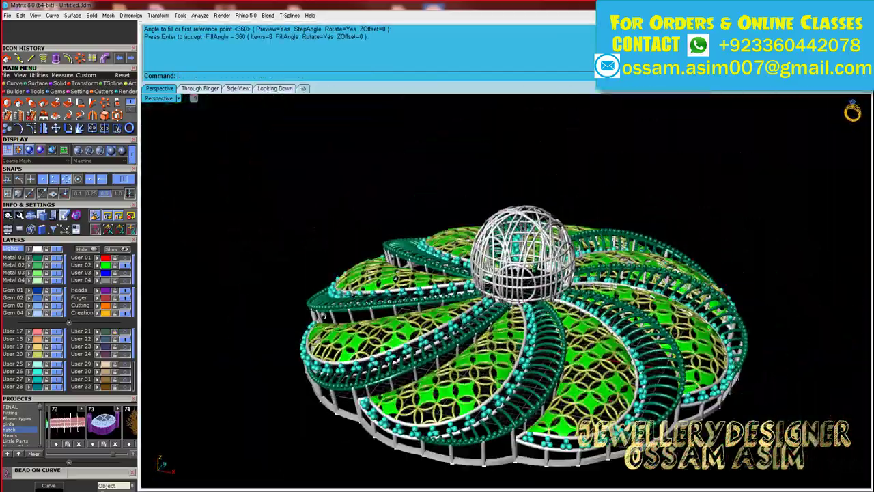
{"action": "scroll", "coordinate": [453, 232], "scroll_direction": "up", "scroll_amount": 10}
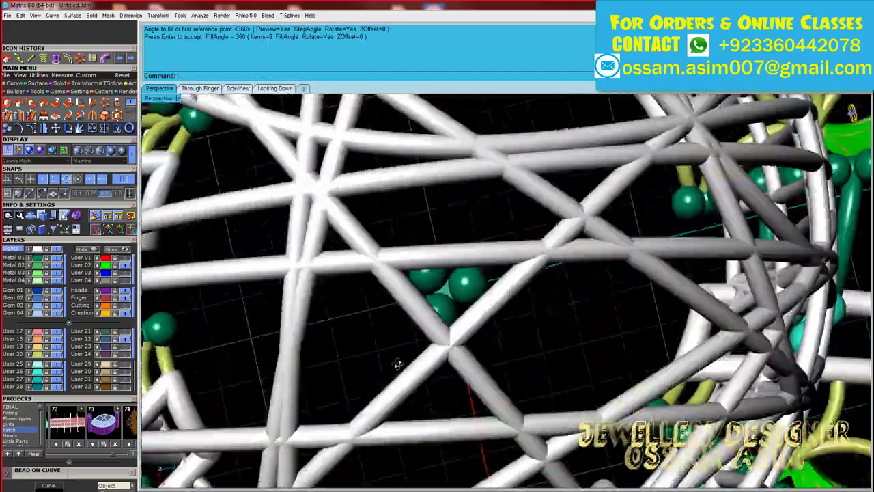
{"action": "left_click", "coordinate": [453, 232]}
Step: Check the eight-petal array in the front and perspective views
{"action": "left_click", "coordinate": [200, 88]}
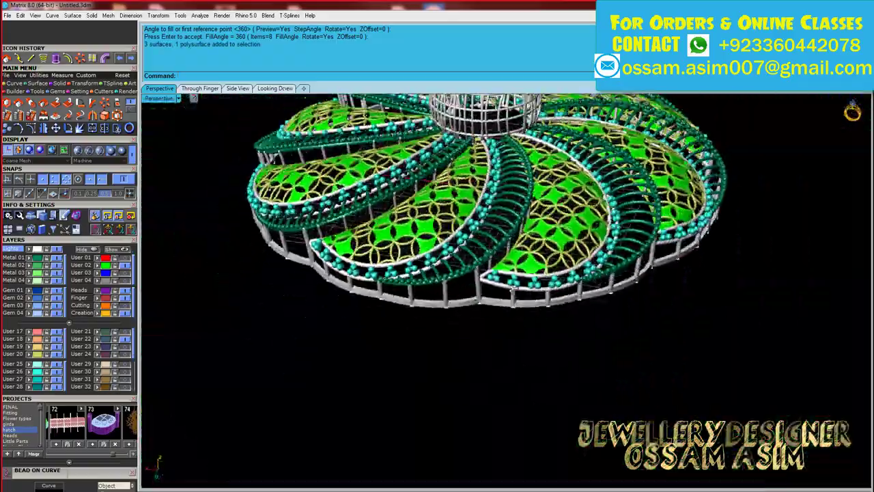
{"action": "scroll", "coordinate": [505, 287], "scroll_direction": "up", "scroll_amount": 5}
{"action": "scroll", "coordinate": [506, 286], "scroll_direction": "down", "scroll_amount": 2}
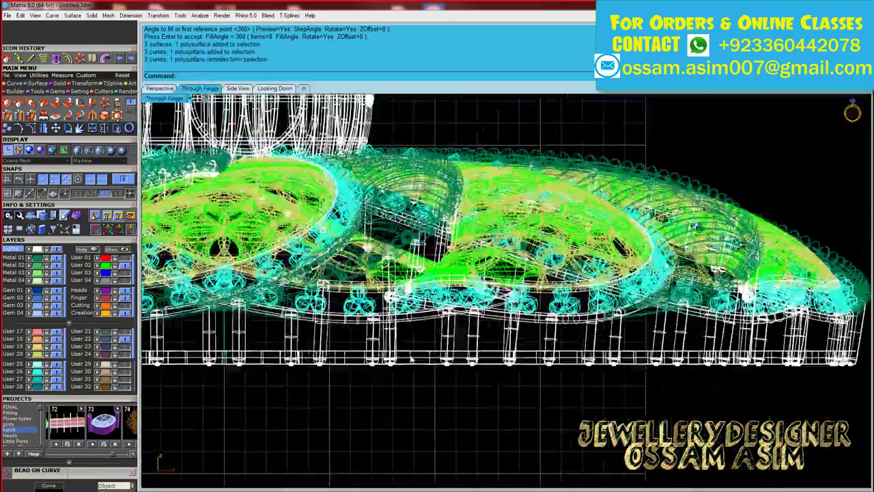
{"action": "scroll", "coordinate": [472, 259], "scroll_direction": "up", "scroll_amount": 3}
{"action": "left_click", "coordinate": [159, 88]}
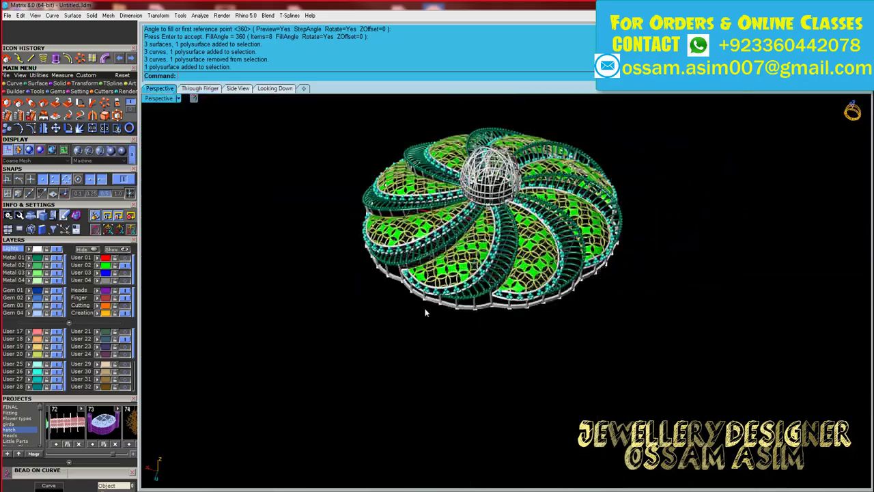